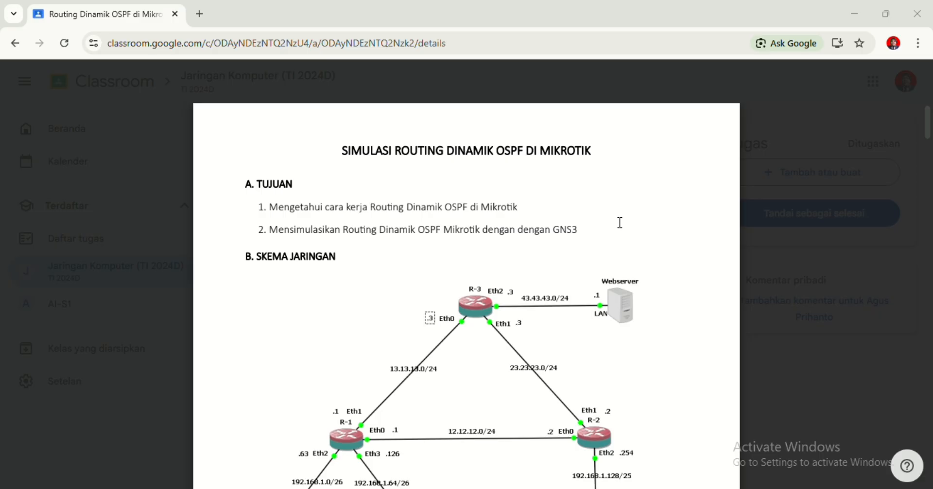
Step: Examine the network scheme in the OSPF lab PDF, switch to GNS3 to view the matching topology, and return to the PDF
{"action": "scroll", "coordinate": [620, 223], "scroll_direction": "down", "scroll_amount": 2}
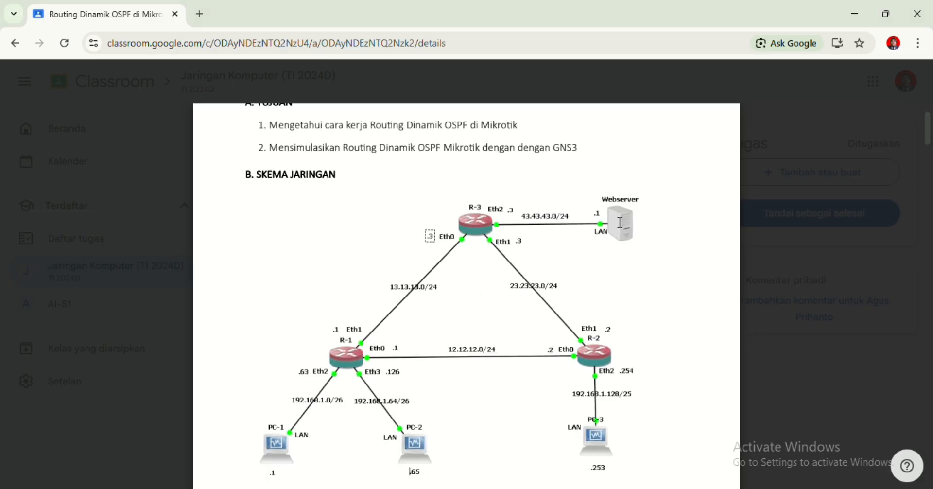
{"action": "scroll", "coordinate": [620, 223], "scroll_direction": "down", "scroll_amount": 1}
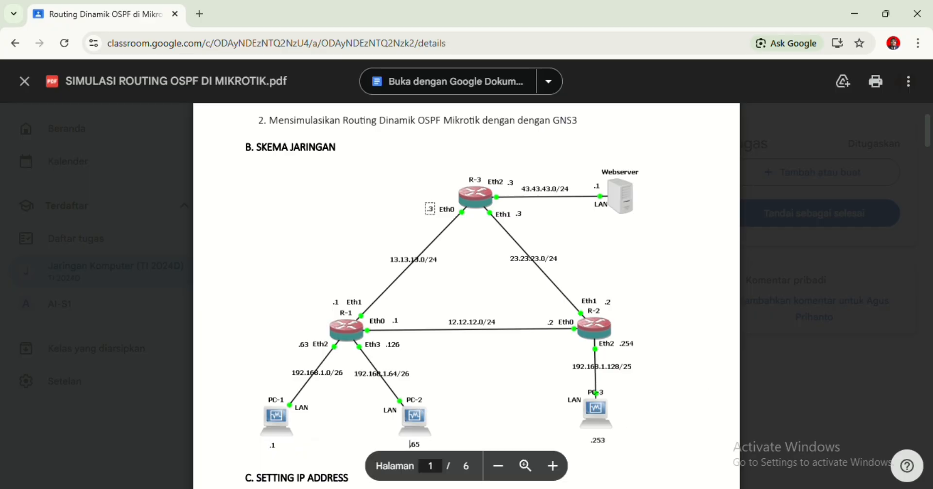
{"action": "mouse_move", "coordinate": [585, 488]}
{"action": "left_click", "coordinate": [597, 444]}
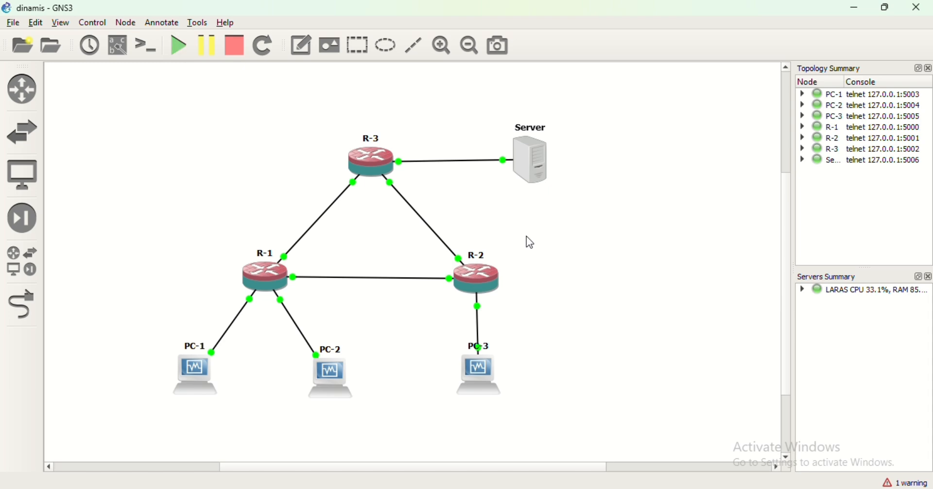
{"action": "mouse_move", "coordinate": [562, 488]}
{"action": "mouse_move", "coordinate": [860, 447]}
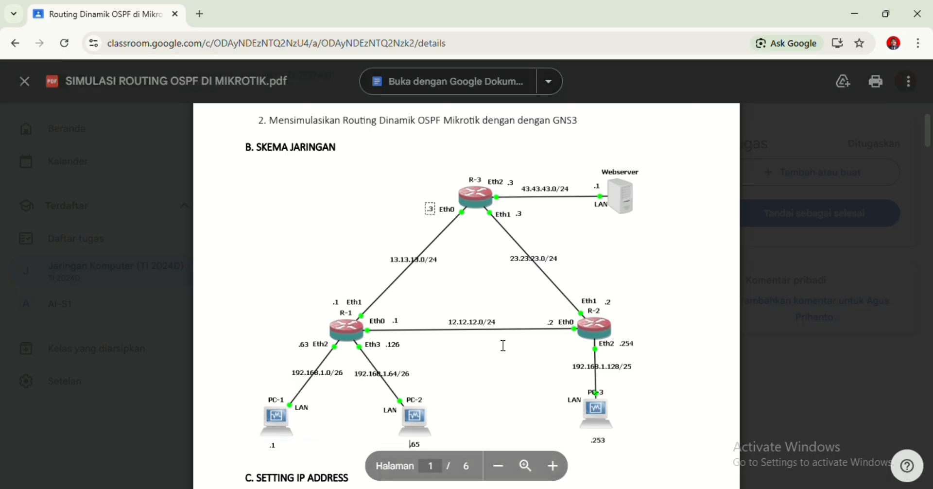
Step: Show the Router 1 section under SETTING IP ADDRESS in the PDF and bring up WinBox on the PC-1 virtual machine
{"action": "scroll", "coordinate": [503, 346], "scroll_direction": "down", "scroll_amount": 5}
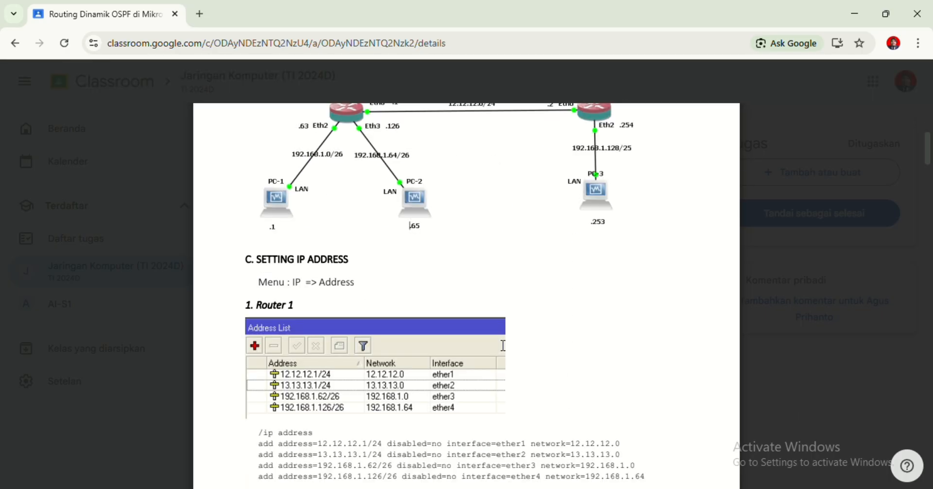
{"action": "scroll", "coordinate": [503, 345], "scroll_direction": "down", "scroll_amount": 1}
{"action": "scroll", "coordinate": [503, 346], "scroll_direction": "down", "scroll_amount": 1}
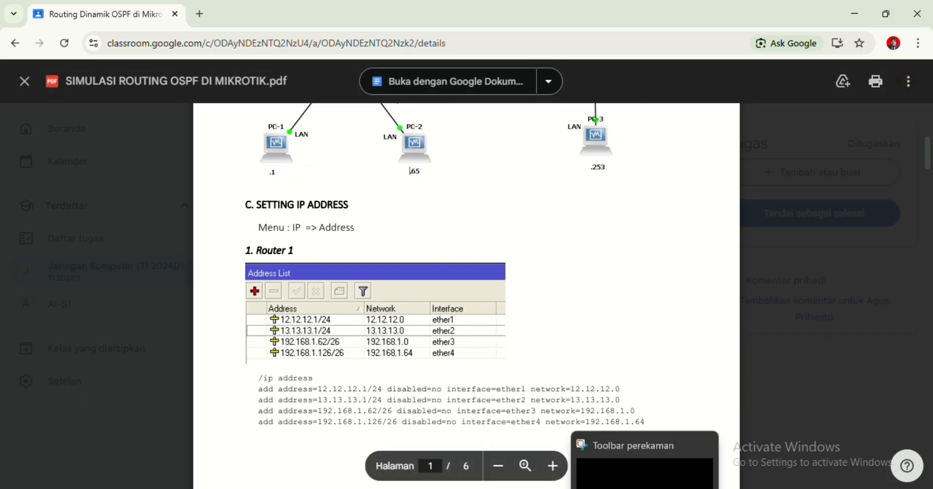
{"action": "mouse_move", "coordinate": [525, 488]}
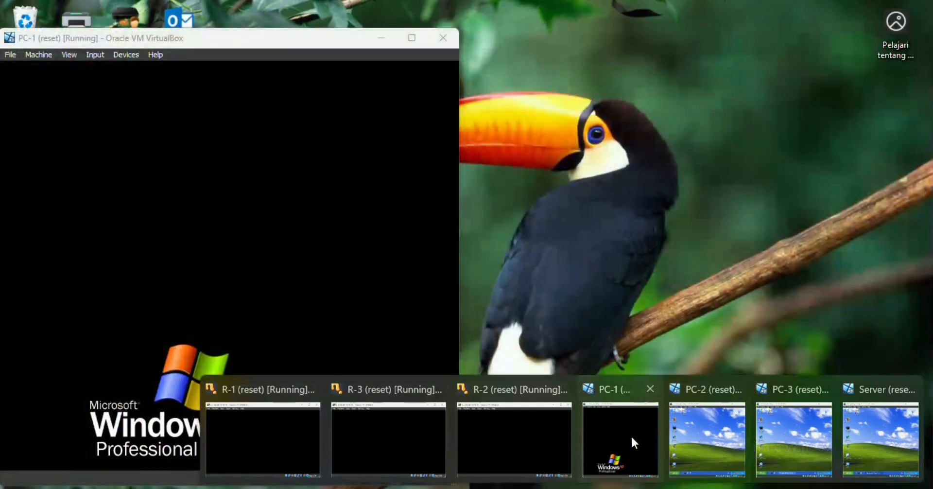
{"action": "left_click", "coordinate": [631, 435]}
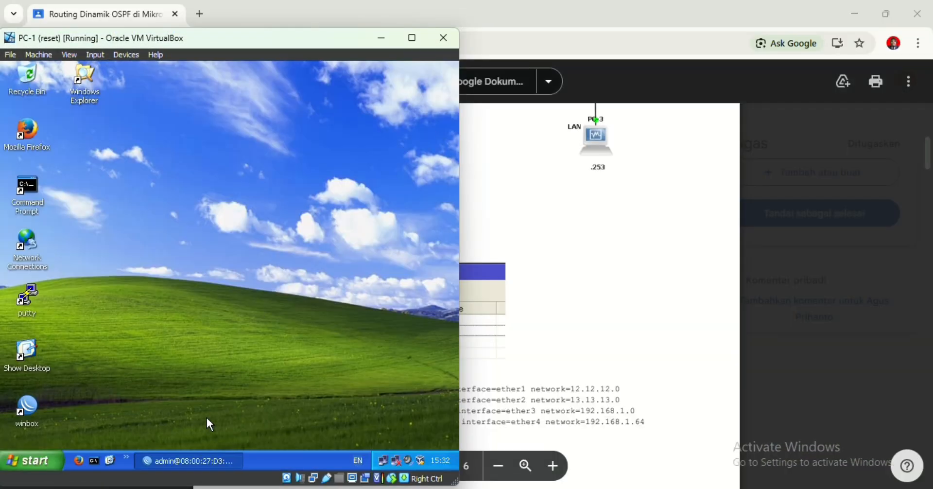
{"action": "left_click", "coordinate": [165, 456]}
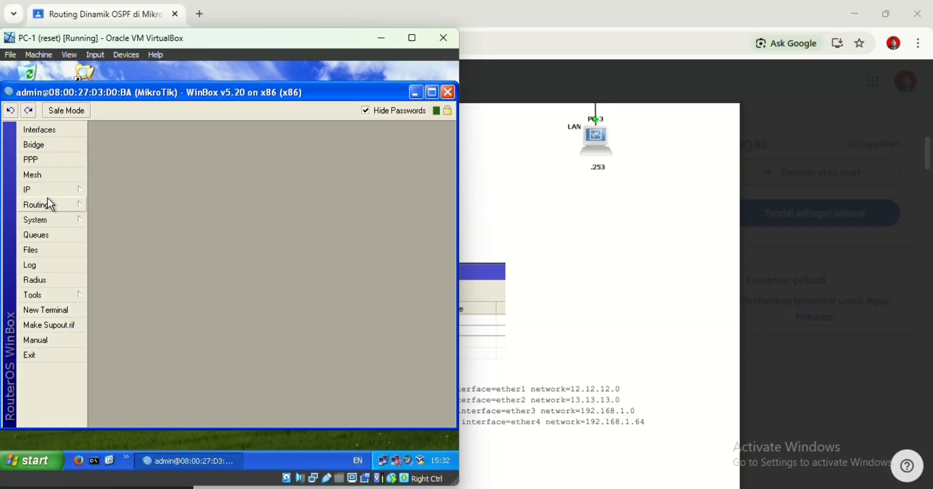
Step: Place the PDF window beside PC-1, compare Router 1's IP address list with the PDF, and close the list
{"action": "left_click", "coordinate": [50, 189]}
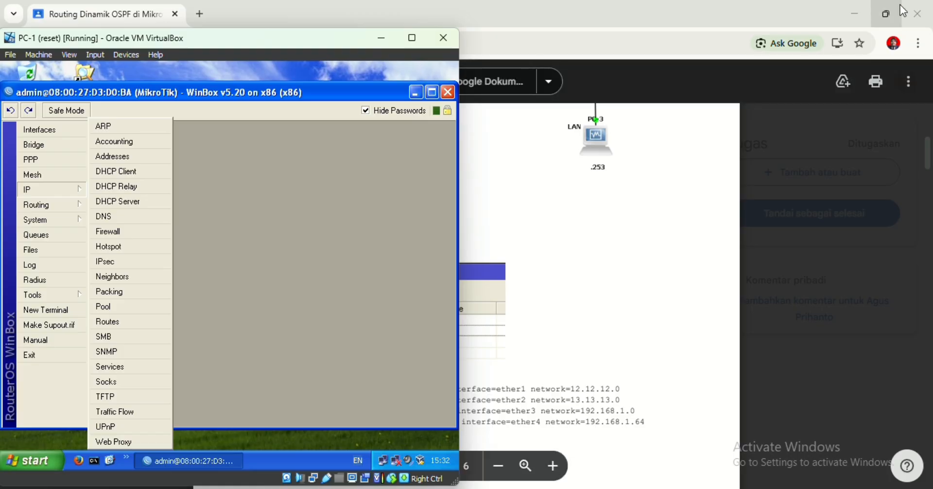
{"action": "left_click", "coordinate": [886, 13]}
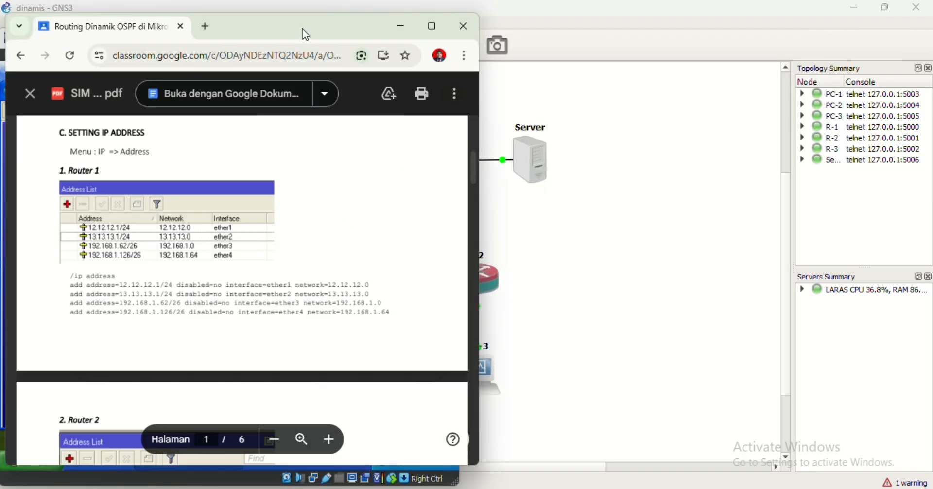
{"action": "left_click_drag", "start_coordinate": [302, 28], "coordinate": [764, 37]}
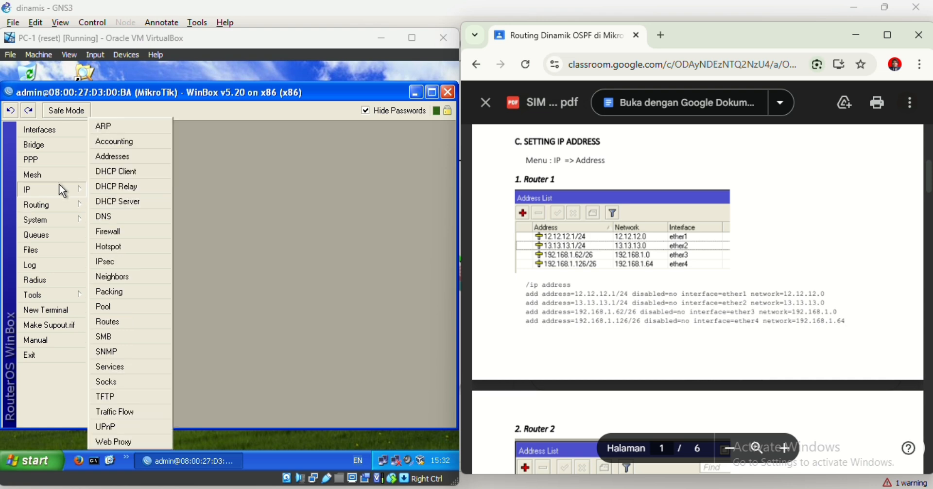
{"action": "left_click", "coordinate": [124, 157]}
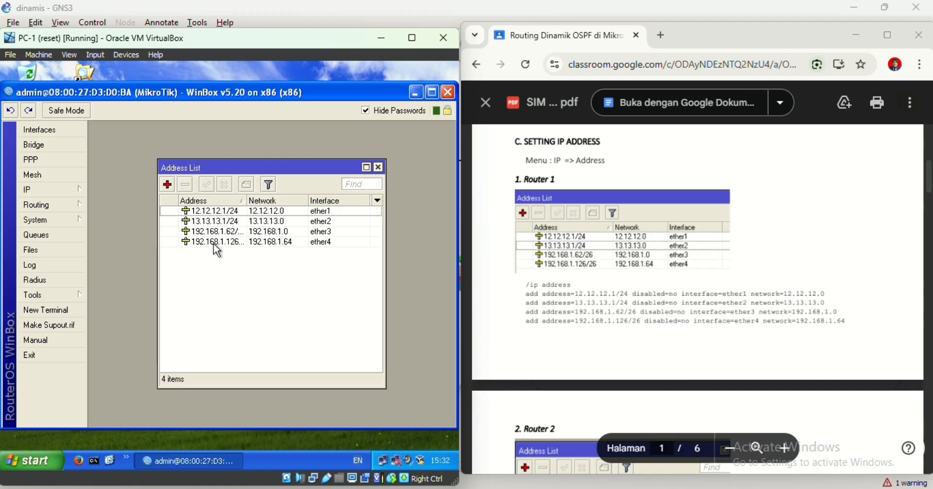
{"action": "left_click", "coordinate": [380, 167]}
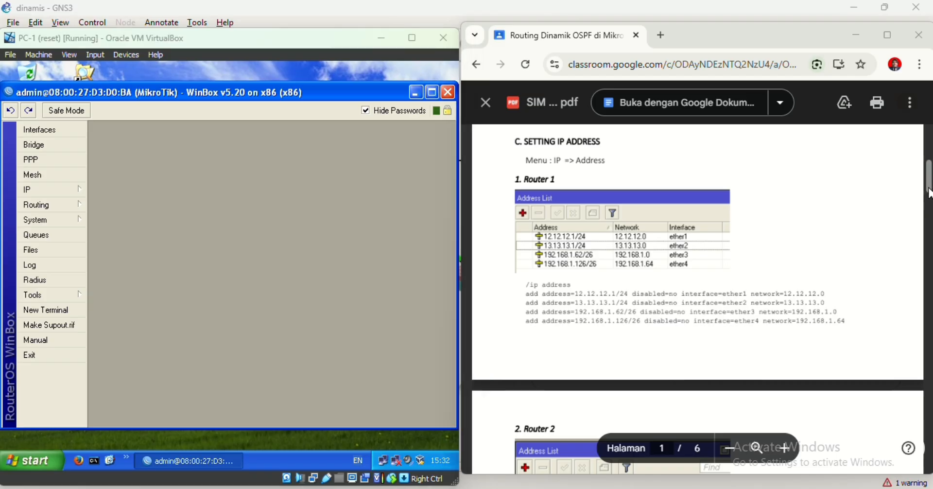
Step: Compare the IP address list in WinBox on PC-3 with the PDF's Router 2 section, then close the list and minimize WinBox
{"action": "scroll", "coordinate": [930, 209], "scroll_direction": "down", "scroll_amount": 5}
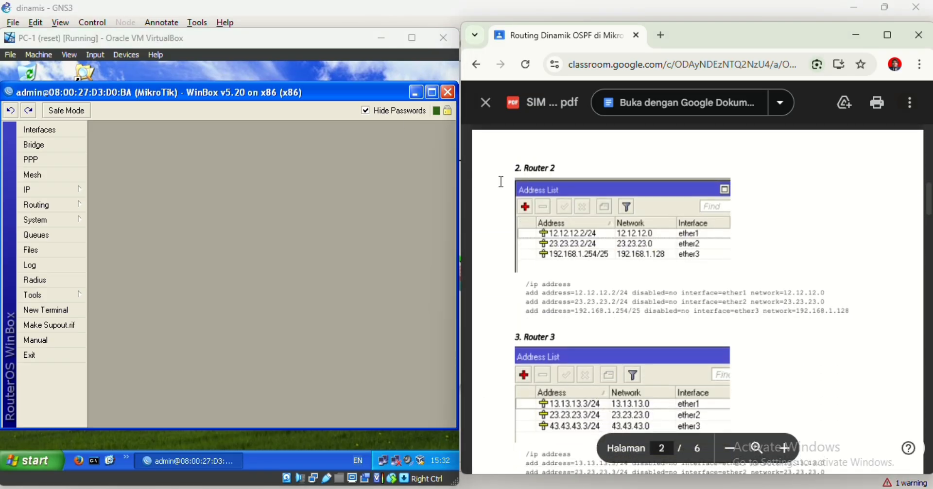
{"action": "left_click", "coordinate": [412, 96]}
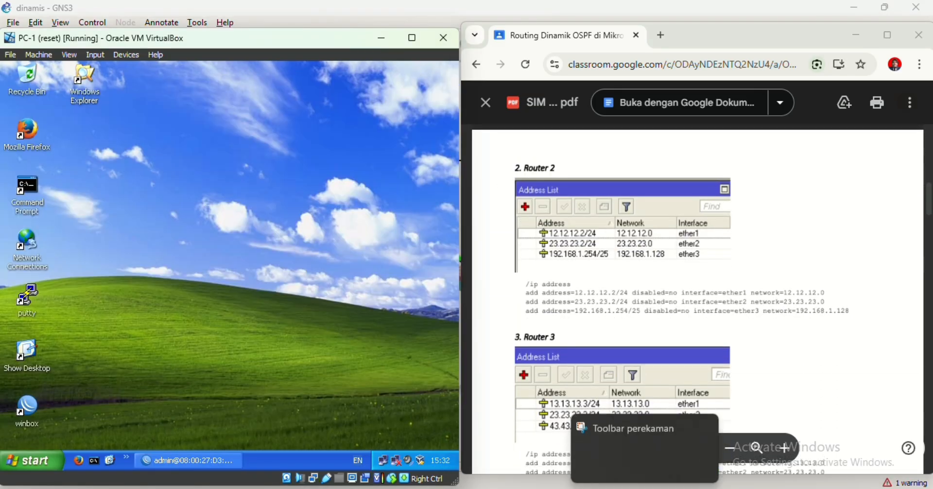
{"action": "mouse_move", "coordinate": [734, 442]}
{"action": "left_click", "coordinate": [775, 432]}
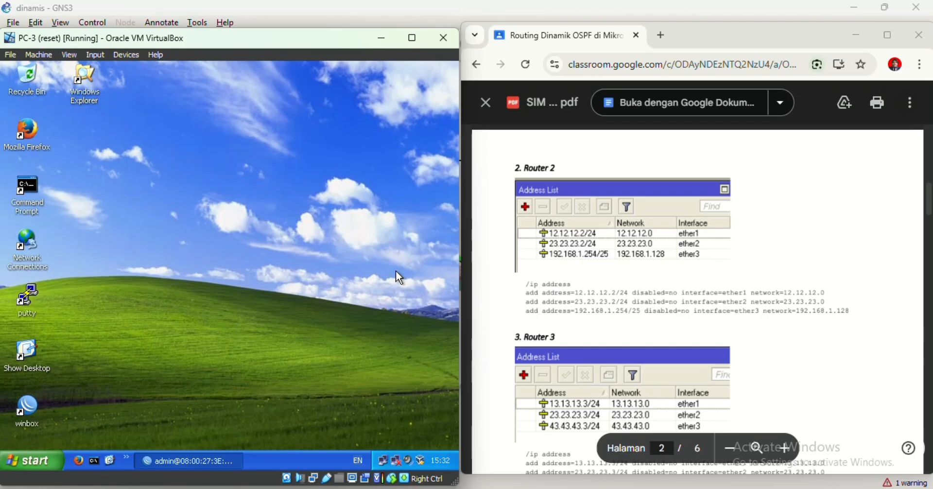
{"action": "left_click", "coordinate": [156, 457]}
{"action": "left_click", "coordinate": [53, 190]}
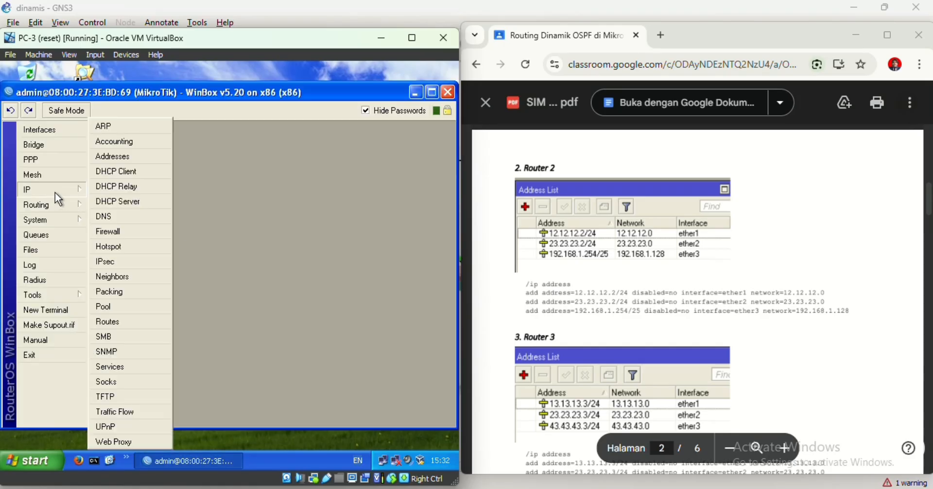
{"action": "left_click", "coordinate": [134, 152]}
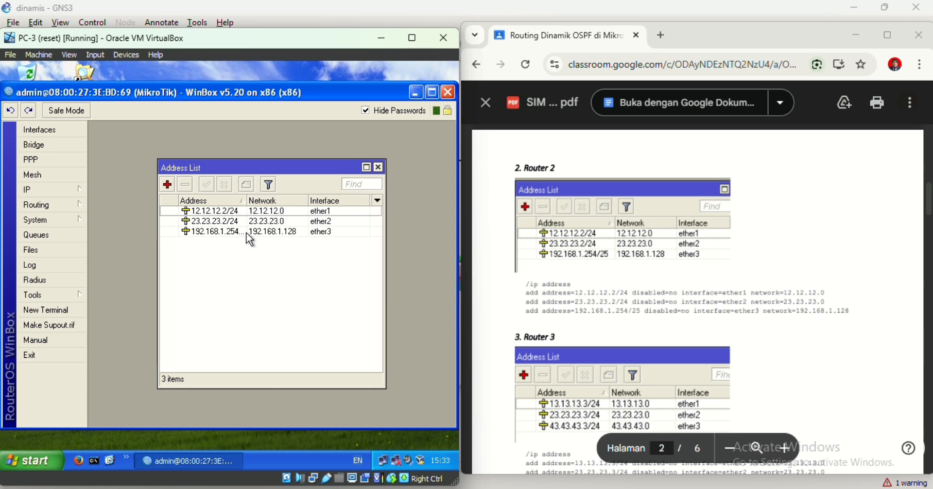
{"action": "left_click", "coordinate": [380, 168]}
{"action": "left_click", "coordinate": [413, 94]}
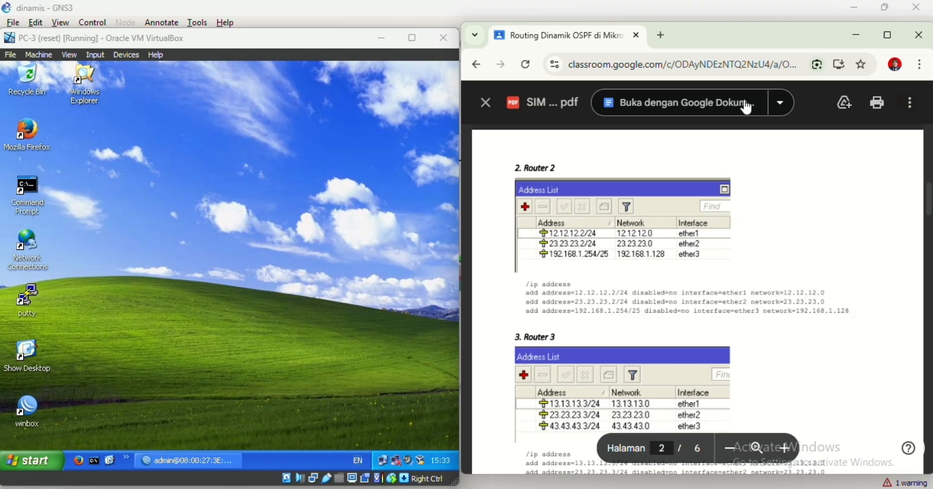
Step: Move the PDF window over the PC-3 virtual machine and bring up the Server virtual machine beside it
{"action": "double_click", "coordinate": [734, 43]}
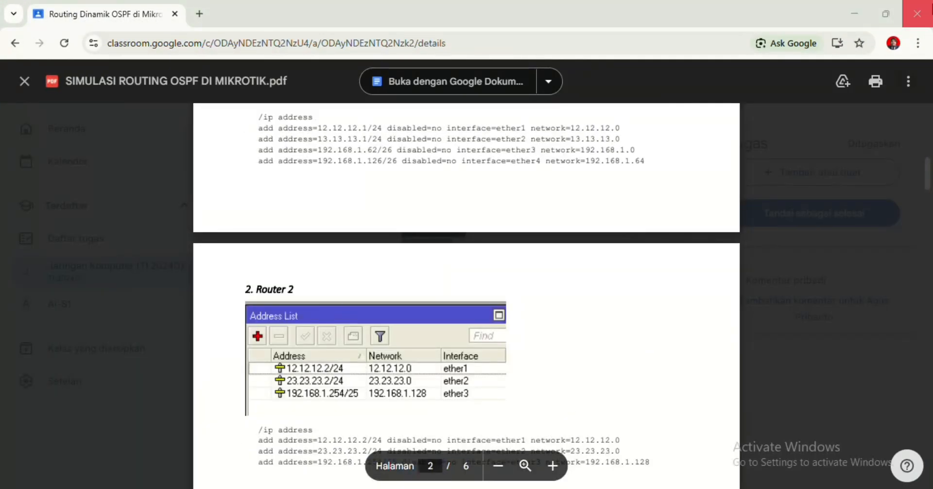
{"action": "left_click", "coordinate": [886, 12]}
{"action": "left_click_drag", "start_coordinate": [765, 45], "coordinate": [299, 37]}
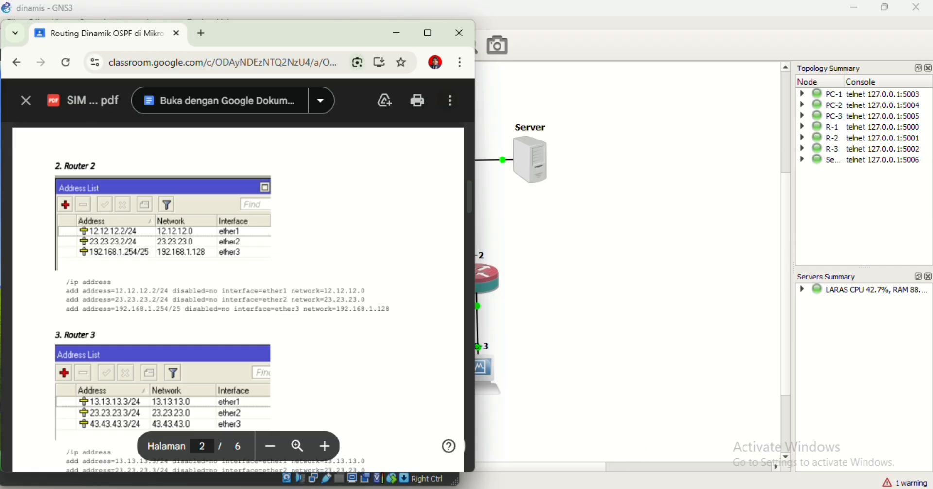
{"action": "mouse_move", "coordinate": [750, 456]}
{"action": "left_click", "coordinate": [868, 426]}
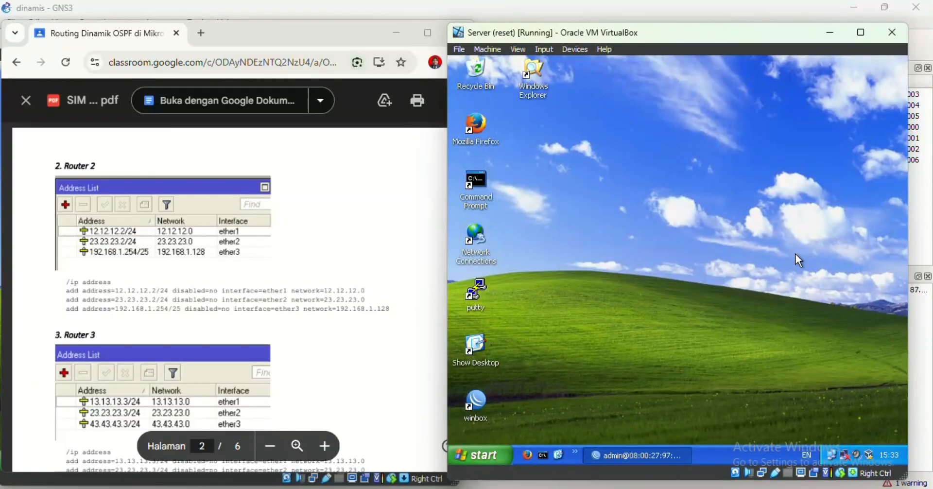
Step: Compare the IP address list in WinBox on the Server with the PDF's Router 3 section, then close the list
{"action": "left_click", "coordinate": [635, 450]}
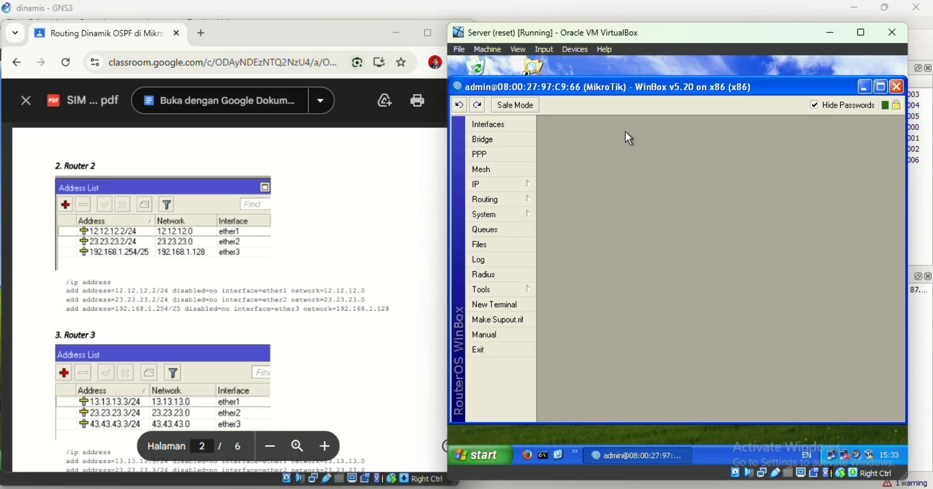
{"action": "left_click", "coordinate": [492, 182]}
{"action": "left_click", "coordinate": [566, 150]}
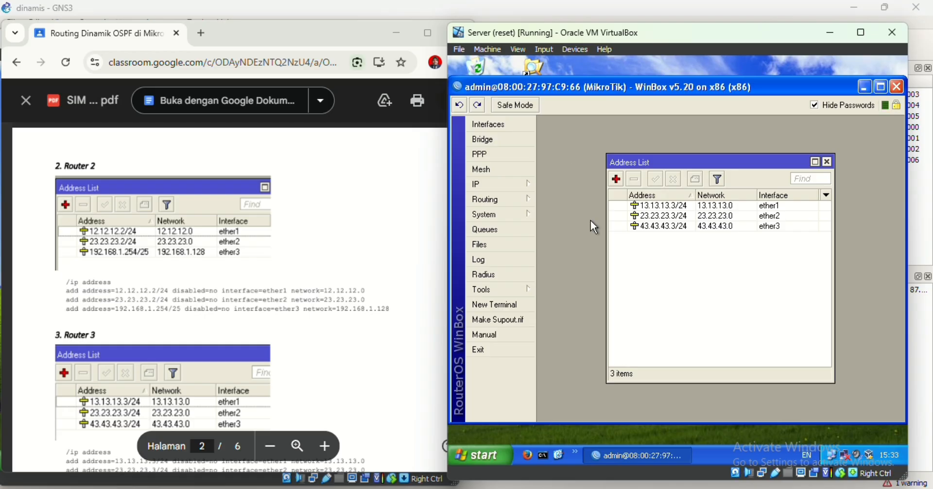
{"action": "left_click", "coordinate": [430, 222]}
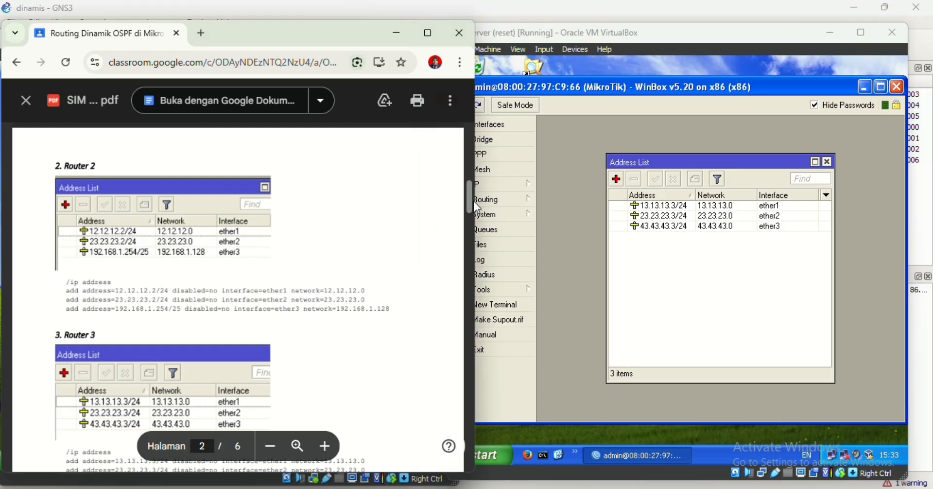
{"action": "scroll", "coordinate": [474, 203], "scroll_direction": "down", "scroll_amount": 3}
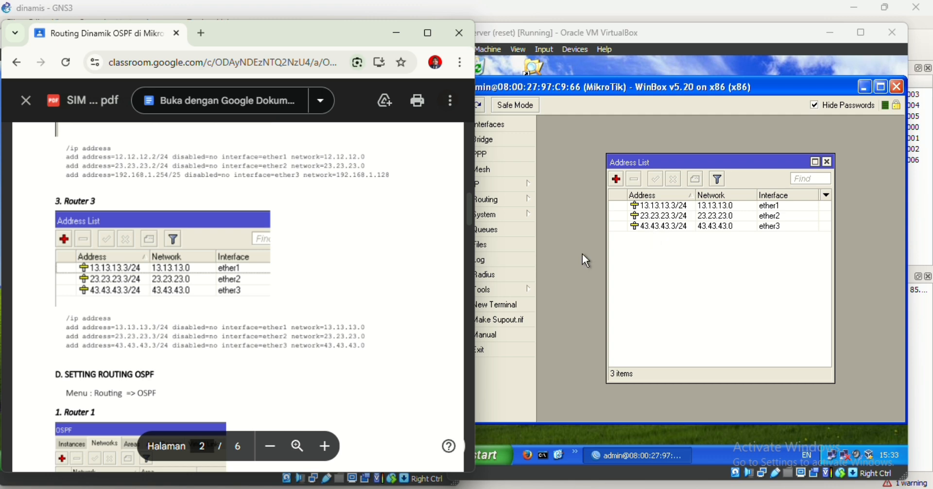
{"action": "left_click", "coordinate": [830, 161]}
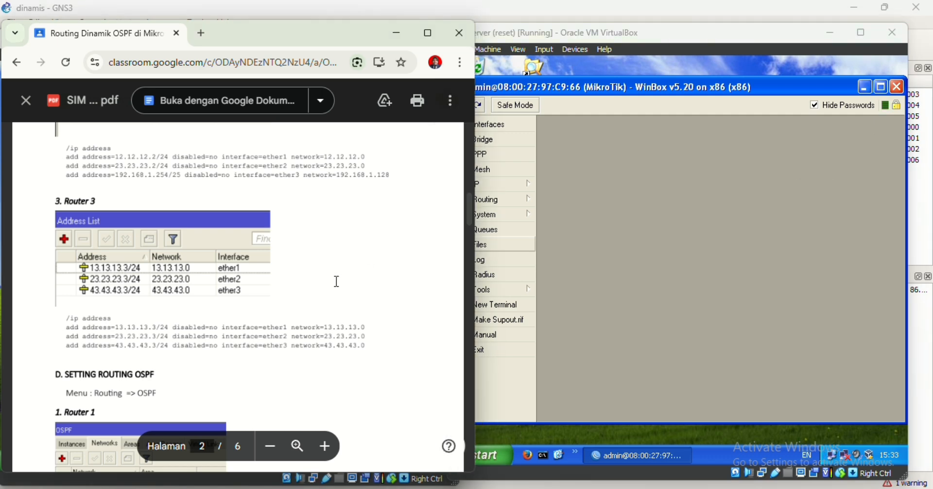
Step: Show Router 1 under SETTING ROUTING OSPF in the PDF and arrange the PDF window beside the PC-1 virtual machine
{"action": "scroll", "coordinate": [337, 281], "scroll_direction": "down", "scroll_amount": 5}
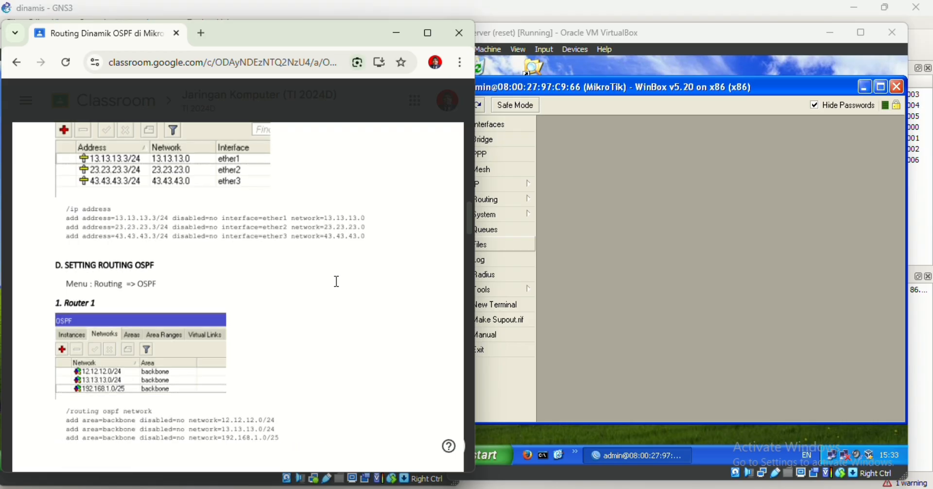
{"action": "scroll", "coordinate": [337, 282], "scroll_direction": "down", "scroll_amount": 1}
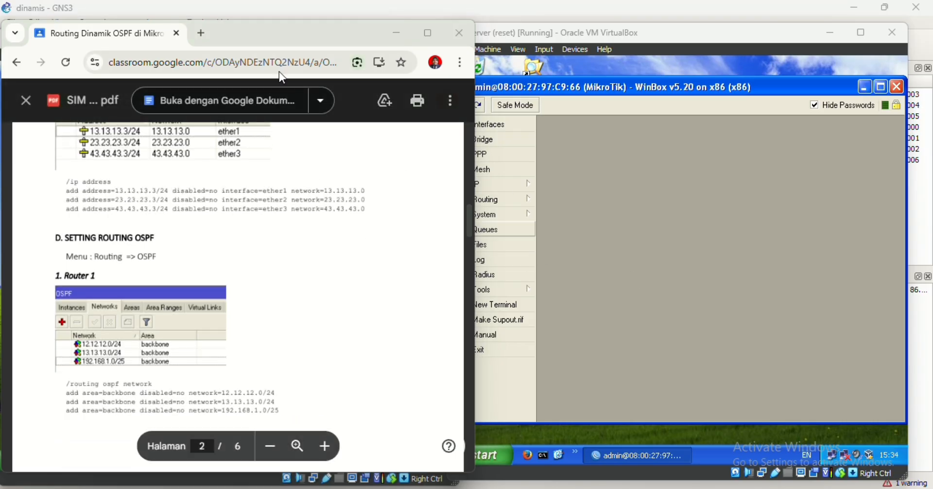
{"action": "left_click_drag", "start_coordinate": [282, 43], "coordinate": [720, 45]}
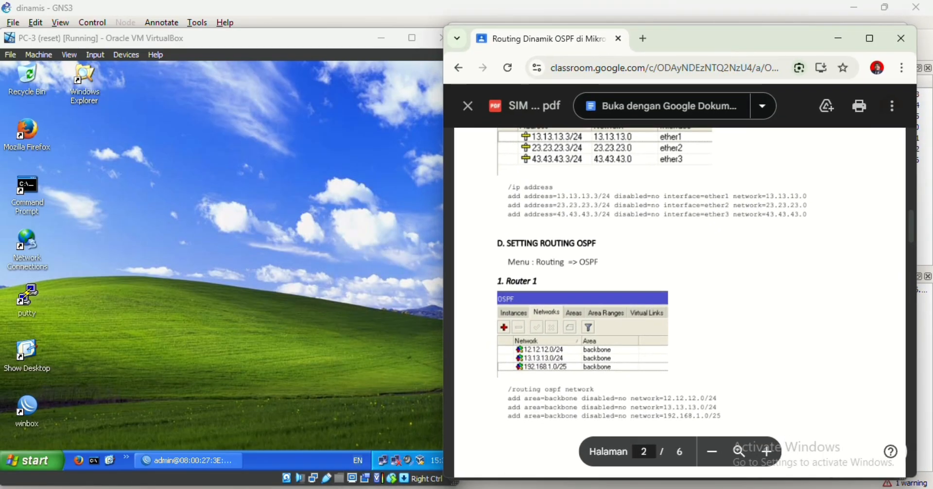
{"action": "mouse_move", "coordinate": [636, 486]}
{"action": "left_click", "coordinate": [655, 444]}
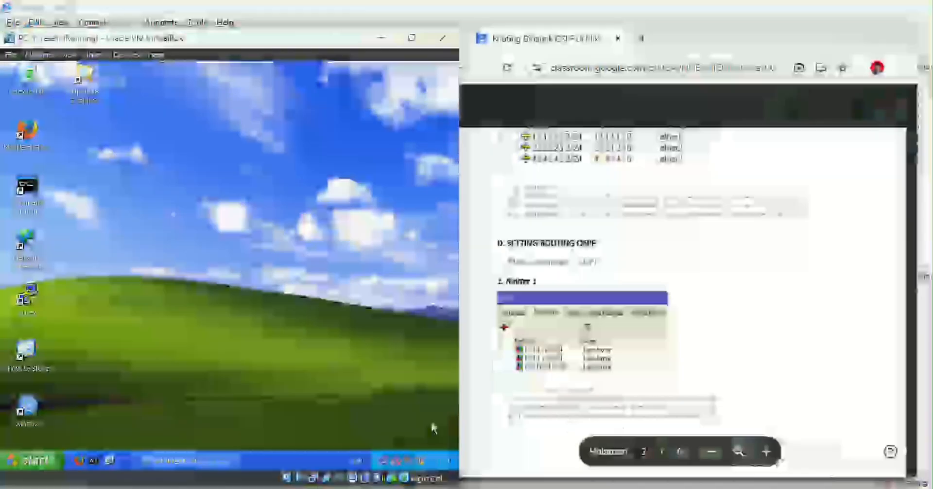
Step: Compare the OSPF networks in WinBox on PC-1 with the PDF's Router 1 OSPF settings, then close the OSPF window
{"action": "left_click", "coordinate": [220, 461]}
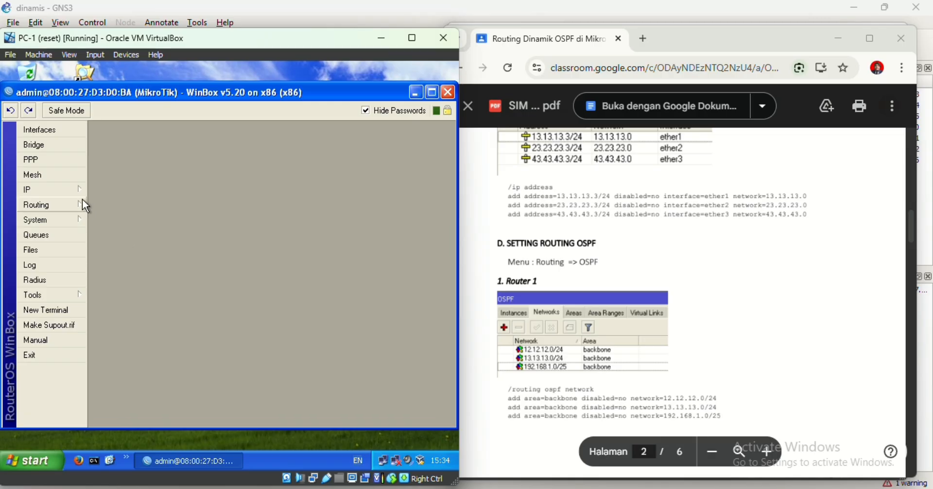
{"action": "left_click", "coordinate": [83, 204]}
{"action": "left_click", "coordinate": [121, 278]}
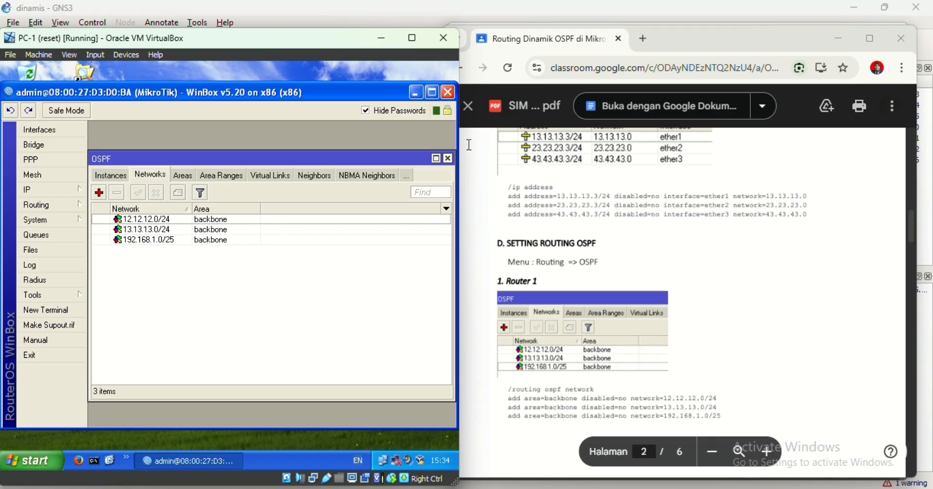
{"action": "left_click", "coordinate": [449, 158]}
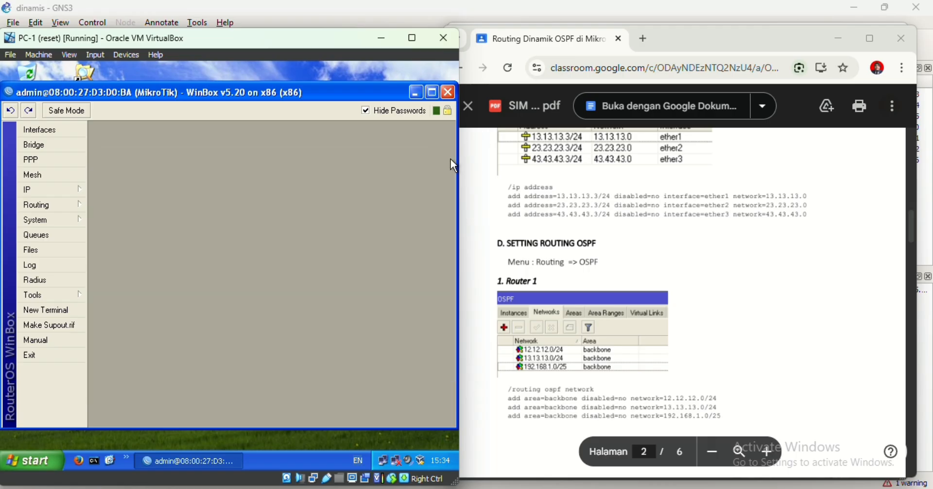
Step: Show Router 2 and Router 3 OSPF settings in the PDF and bring up WinBox on the PC-3 virtual machine
{"action": "left_click", "coordinate": [913, 227]}
{"action": "left_click_drag", "start_coordinate": [912, 226], "coordinate": [920, 267]}
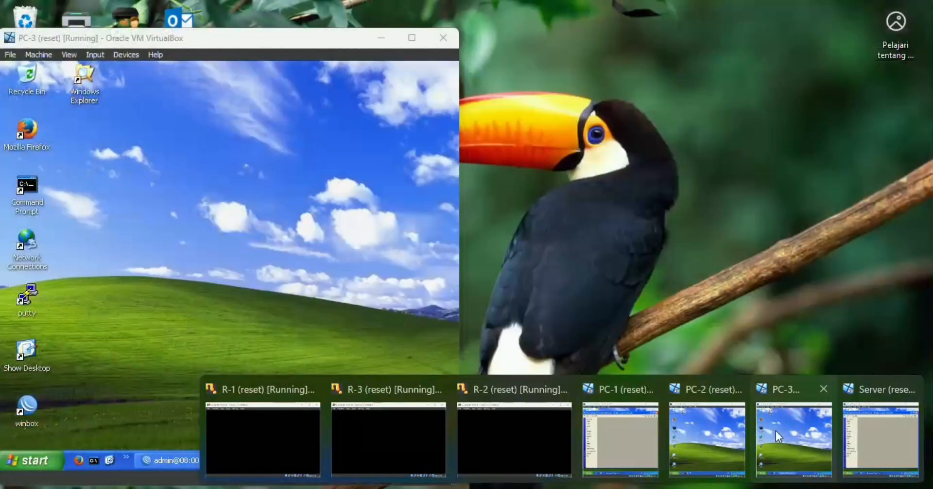
{"action": "left_click", "coordinate": [780, 429]}
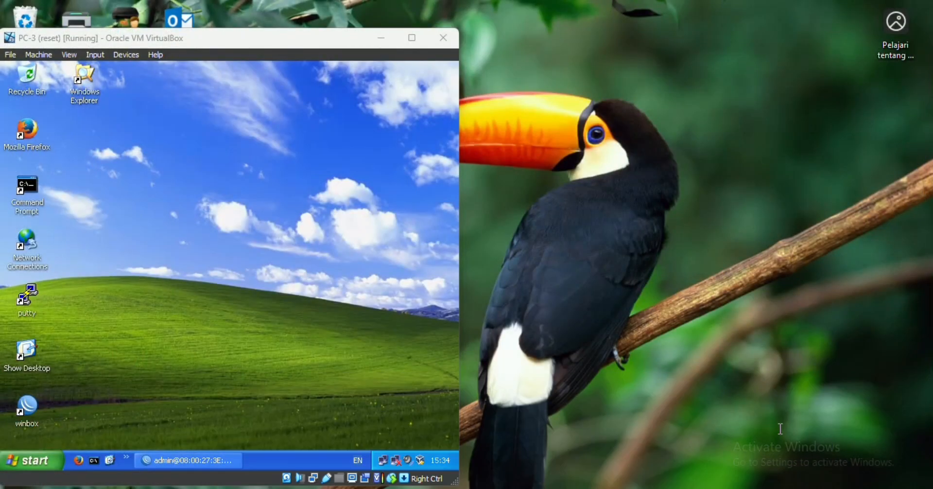
{"action": "left_click", "coordinate": [176, 462]}
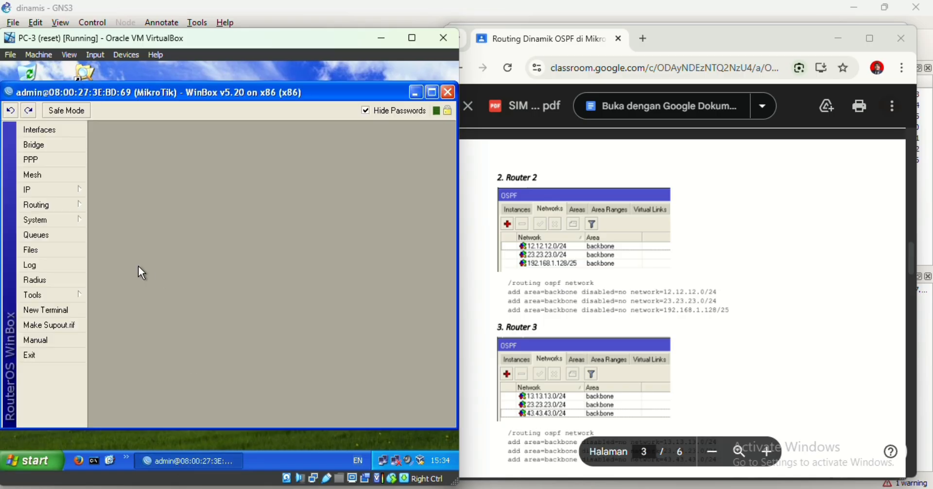
Step: Compare the OSPF networks in WinBox on PC-3 with the PDF's Router 2 settings, then close the OSPF window
{"action": "left_click", "coordinate": [72, 209]}
{"action": "left_click", "coordinate": [113, 276]}
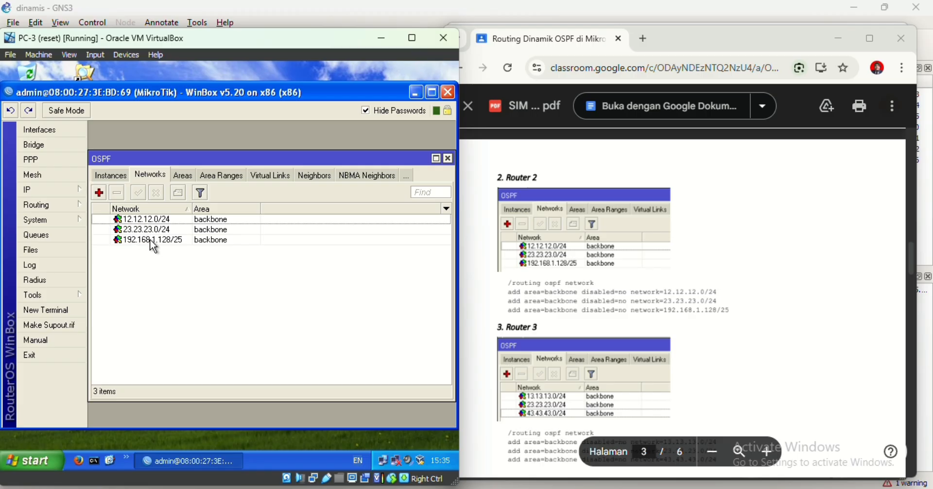
{"action": "left_click", "coordinate": [449, 159]}
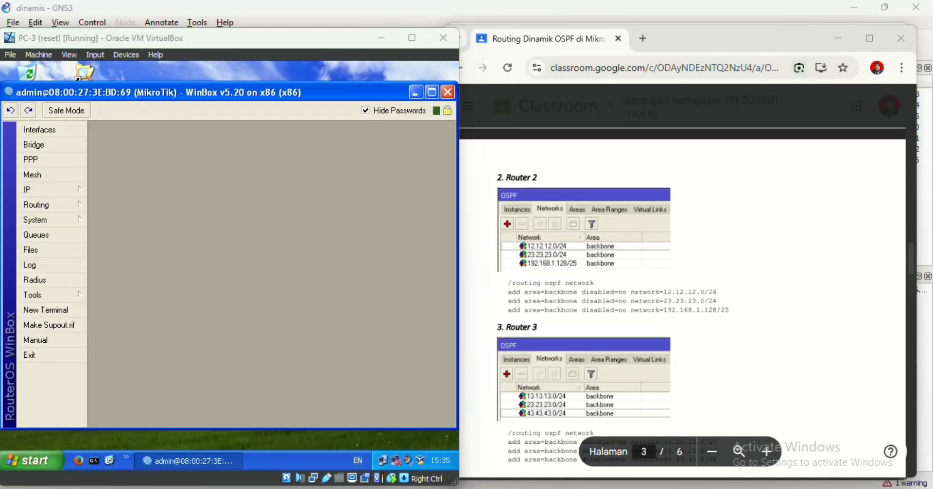
Step: Bring up the Server virtual machine and move the PDF window over PC-3 so both are side by side
{"action": "mouse_move", "coordinate": [815, 436]}
{"action": "left_click", "coordinate": [845, 430]}
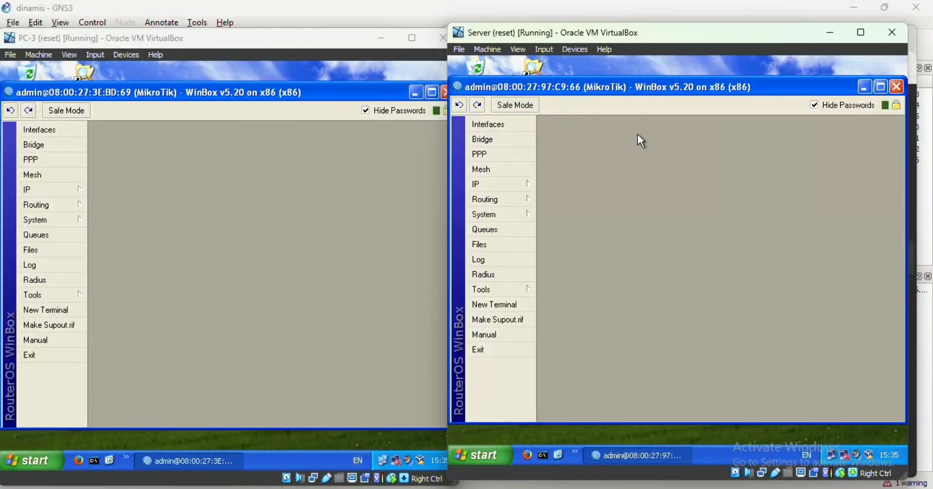
{"action": "left_click", "coordinate": [506, 488]}
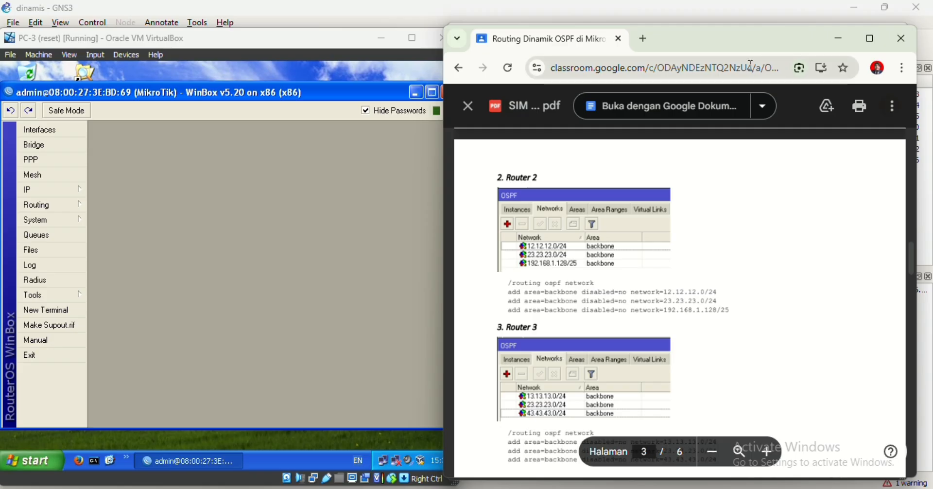
{"action": "left_click_drag", "start_coordinate": [741, 43], "coordinate": [303, 40]}
Step: Compare the OSPF networks in WinBox on the Server with the PDF's Router 3 settings, then close the OSPF window
{"action": "left_click", "coordinate": [520, 200]}
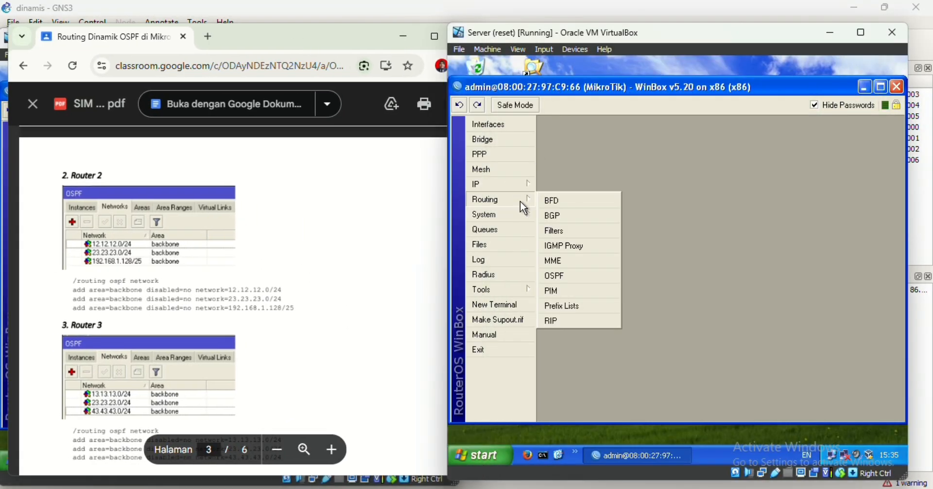
{"action": "left_click", "coordinate": [559, 276]}
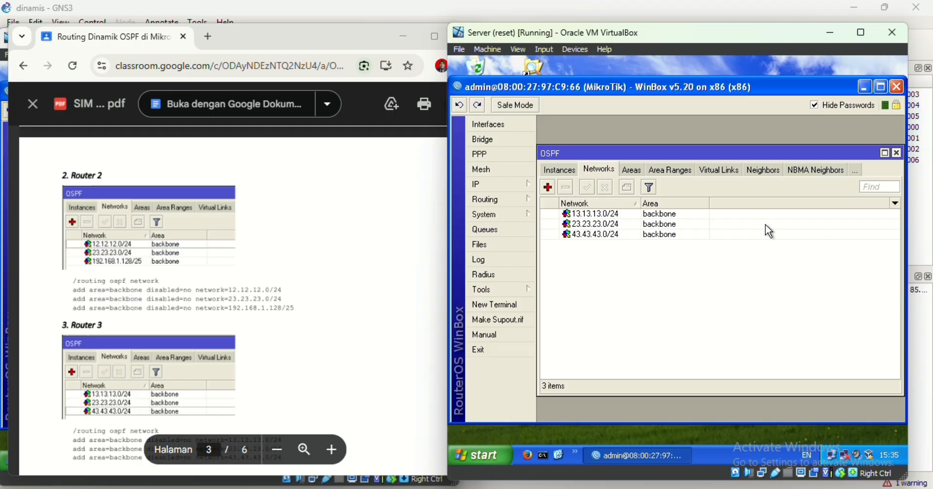
{"action": "left_click", "coordinate": [898, 153]}
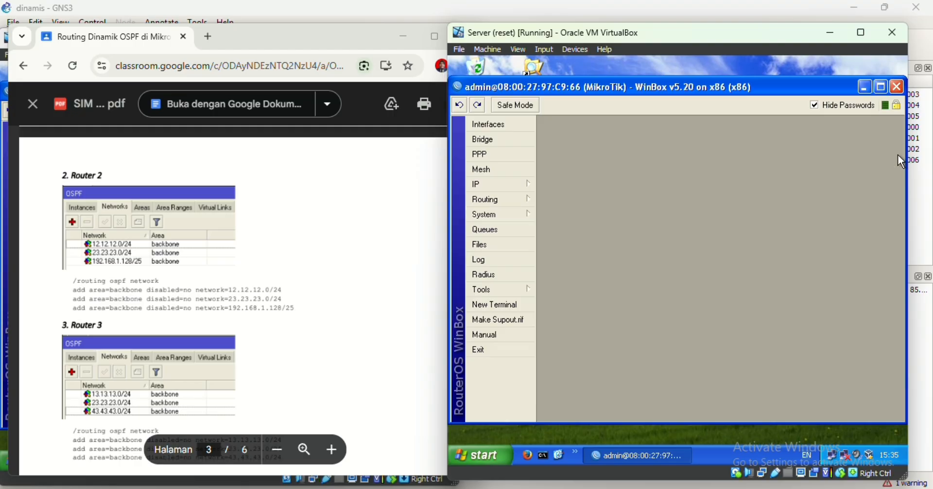
Step: Show section E, INSTALL WEB SERVER, in the assignment PDF
{"action": "left_click", "coordinate": [404, 237]}
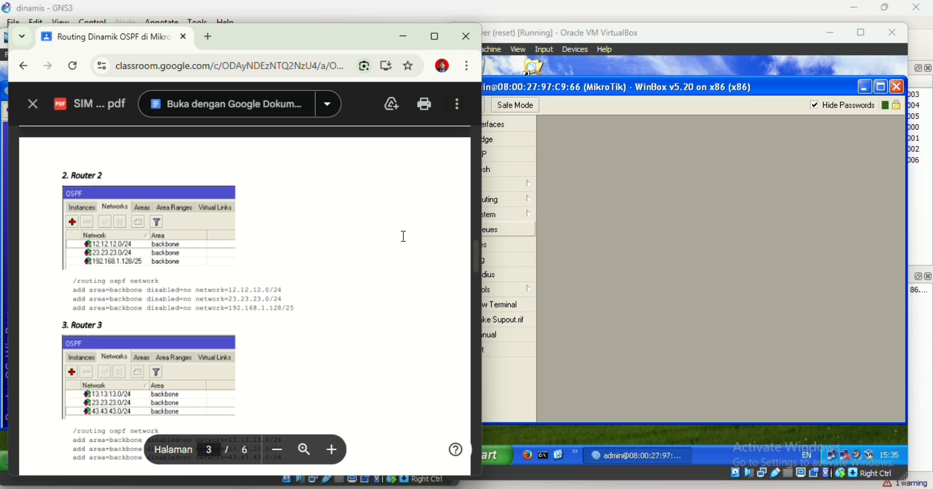
{"action": "scroll", "coordinate": [404, 237], "scroll_direction": "down", "scroll_amount": 3}
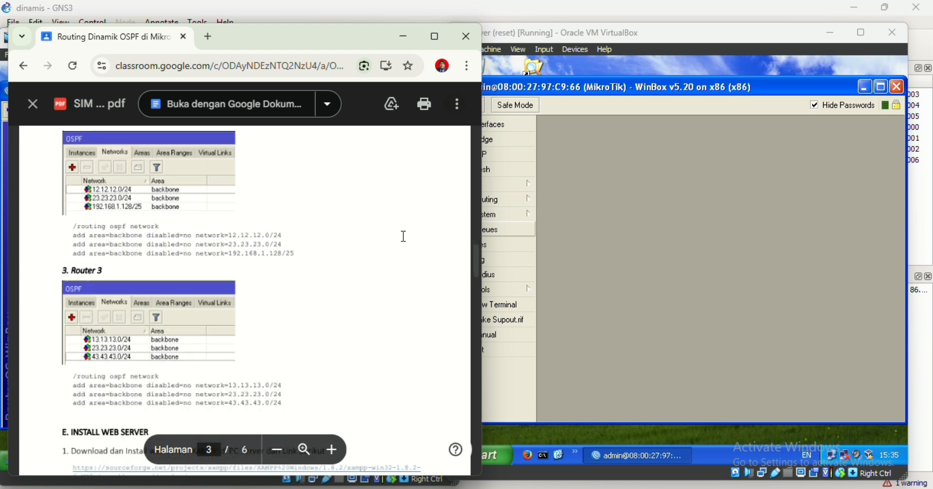
{"action": "scroll", "coordinate": [404, 237], "scroll_direction": "down", "scroll_amount": 1}
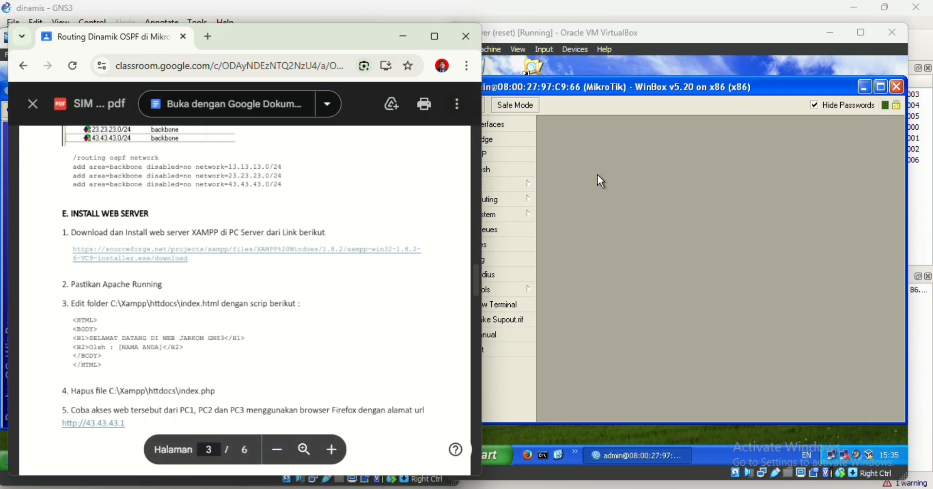
Step: Minimize WinBox on the Server, run the XAMPP installer from My Documents, and continue to component selection
{"action": "left_click", "coordinate": [868, 87]}
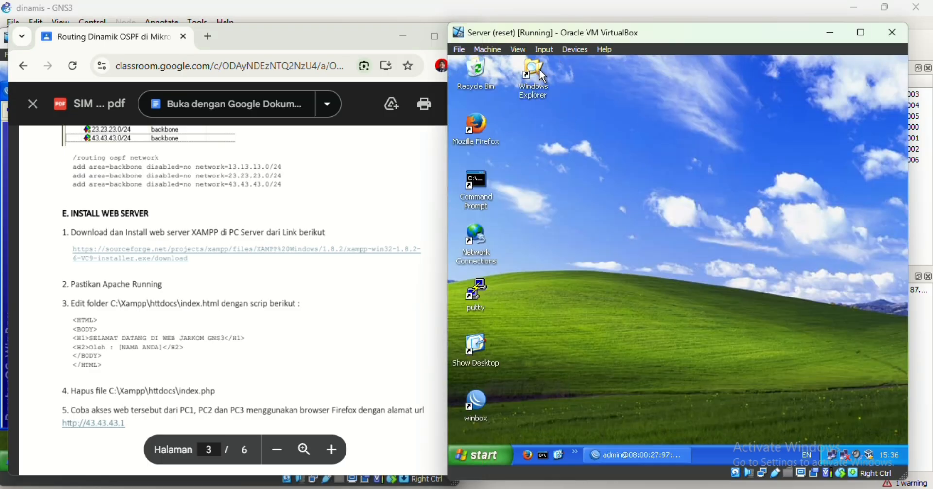
{"action": "double_click", "coordinate": [538, 72]}
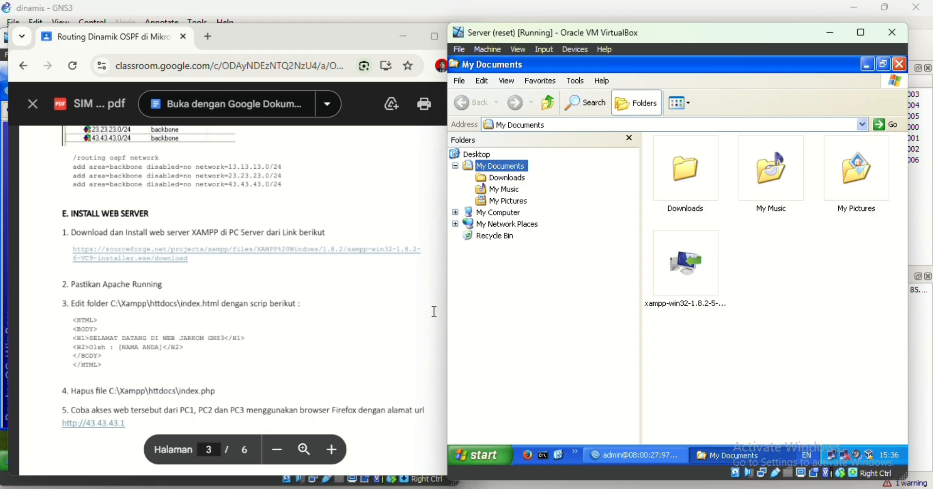
{"action": "double_click", "coordinate": [676, 276]}
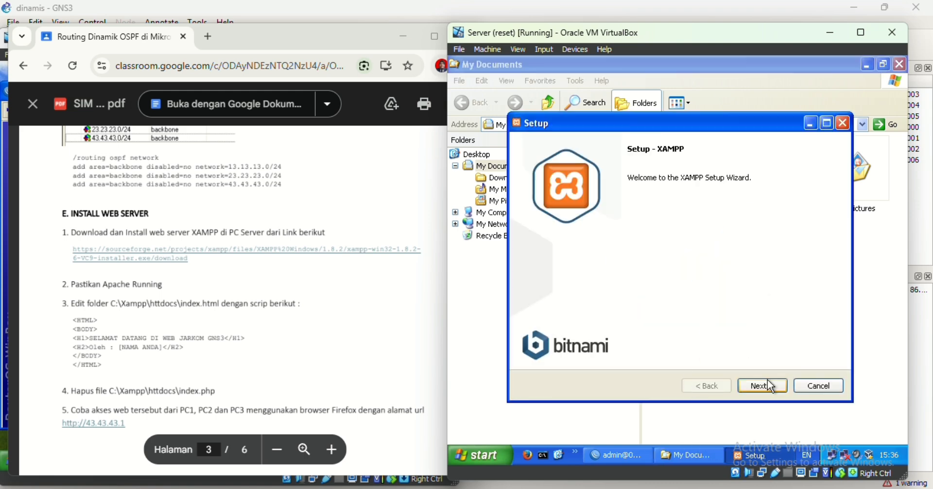
{"action": "left_click", "coordinate": [760, 385]}
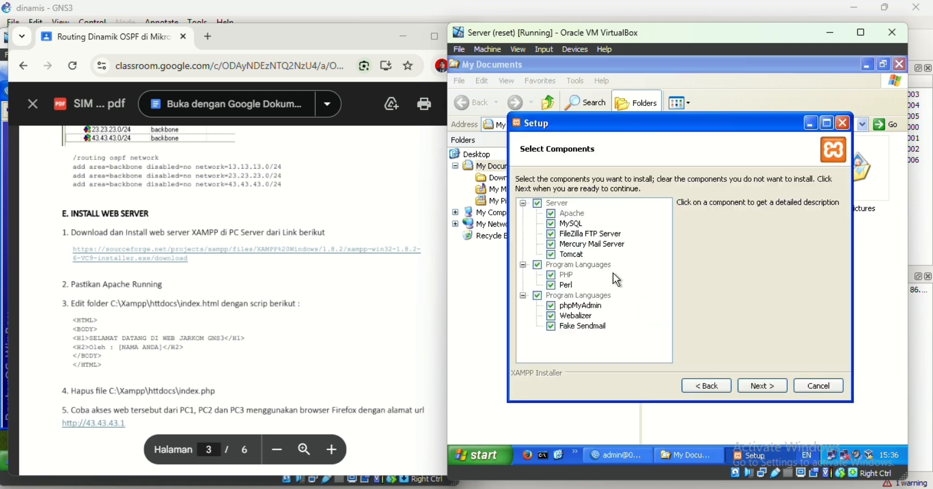
Step: Exclude MySQL, FileZilla FTP Server, Mercury Mail Server, Tomcat, Perl, phpMyAdmin, Webalizer and Fake Sendmail from the XAMPP installation
{"action": "left_click", "coordinate": [551, 224]}
{"action": "left_click", "coordinate": [551, 234]}
{"action": "left_click", "coordinate": [551, 244]}
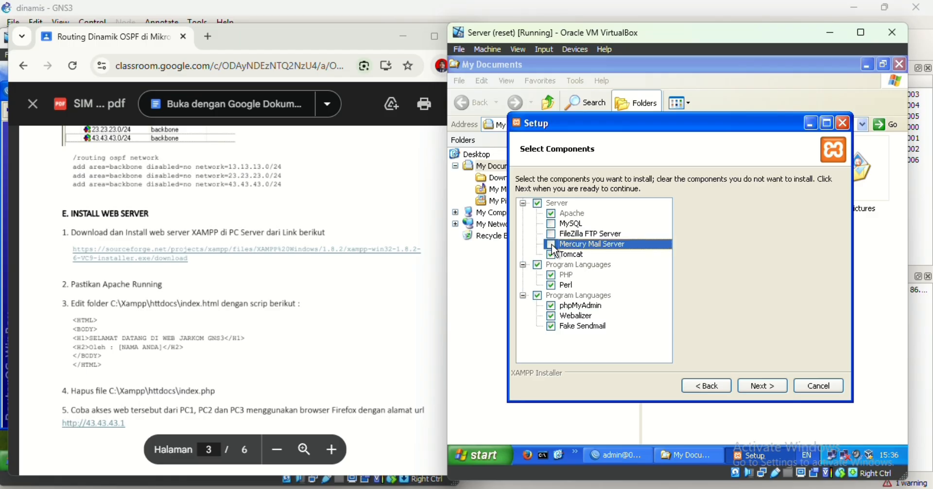
{"action": "left_click", "coordinate": [554, 253]}
{"action": "left_click", "coordinate": [552, 285]}
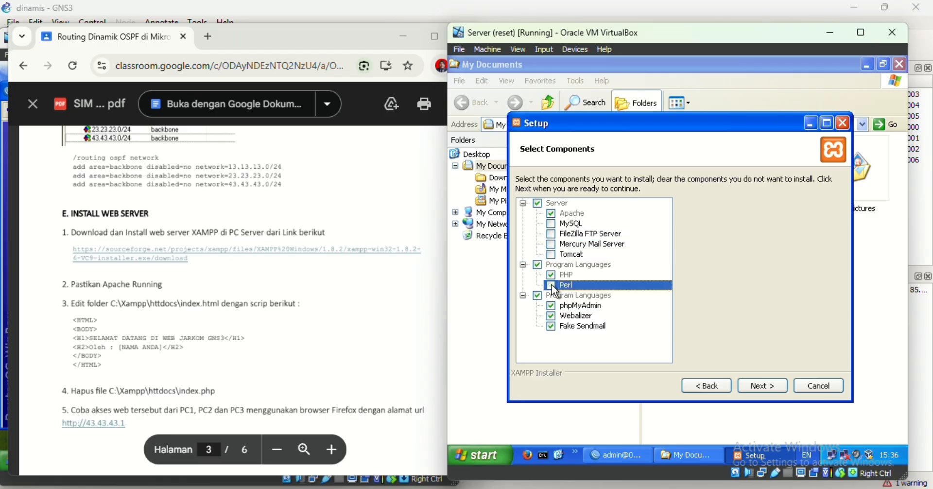
{"action": "left_click", "coordinate": [553, 306]}
{"action": "left_click", "coordinate": [552, 316]}
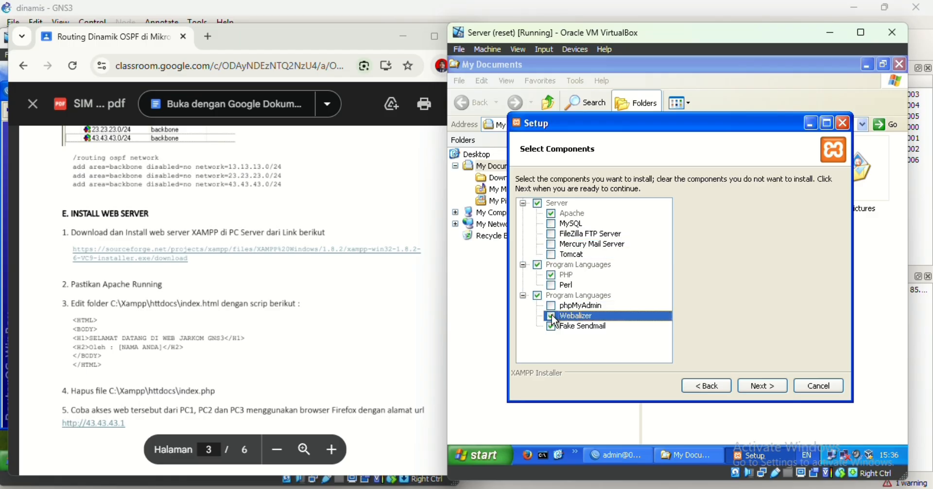
{"action": "left_click", "coordinate": [552, 326]}
Step: Install XAMPP with the chosen components and finish the setup wizard, keeping the option to start the Control Panel
{"action": "left_click", "coordinate": [747, 381]}
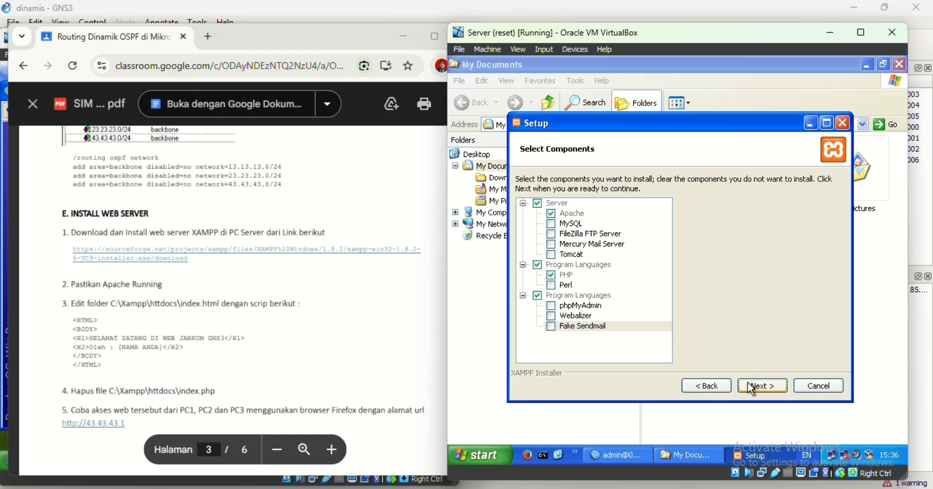
{"action": "left_click", "coordinate": [747, 381]}
{"action": "left_click", "coordinate": [747, 382]}
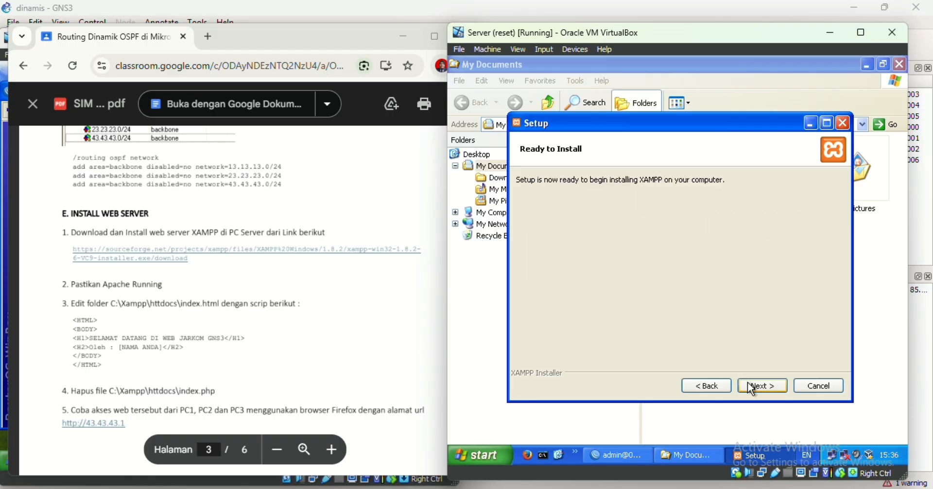
{"action": "left_click", "coordinate": [747, 381]}
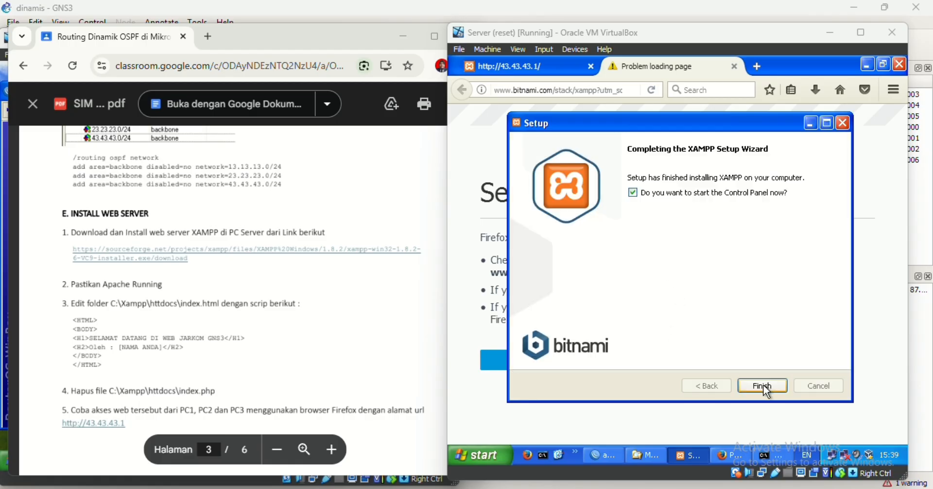
{"action": "left_click", "coordinate": [763, 385]}
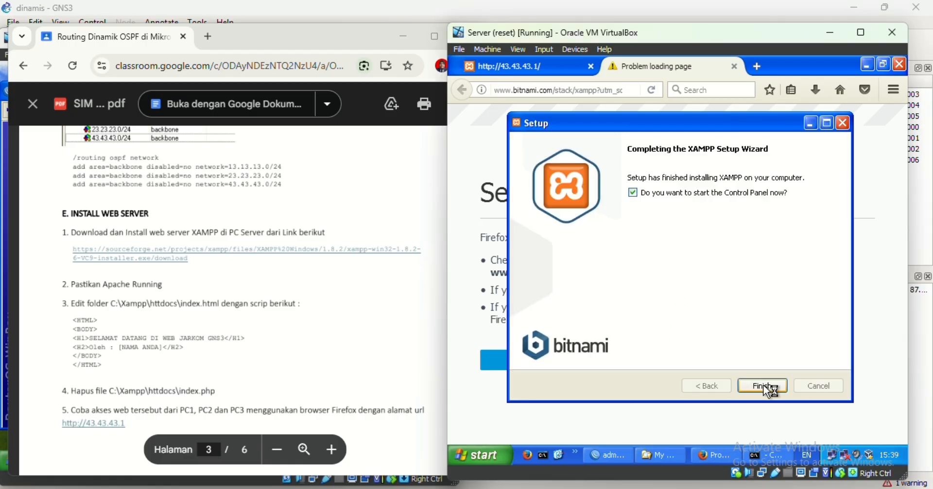
{"action": "left_click", "coordinate": [667, 267]}
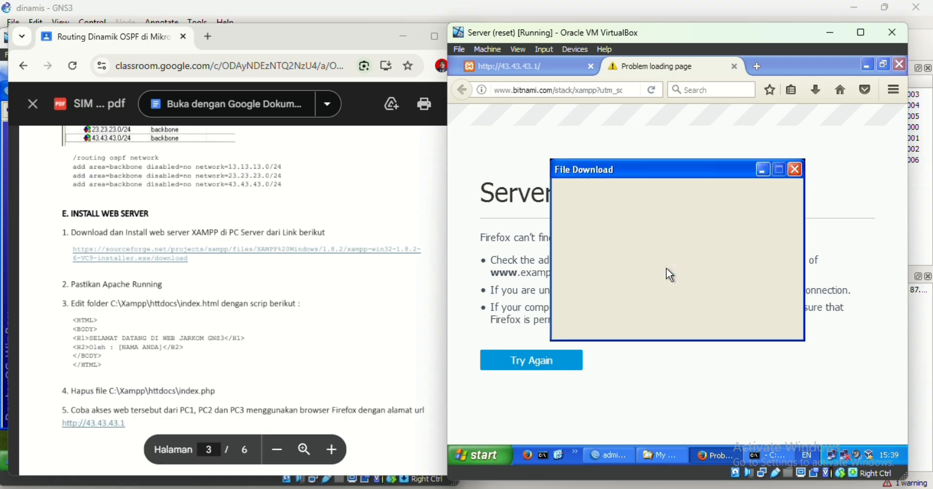
{"action": "left_click", "coordinate": [702, 246]}
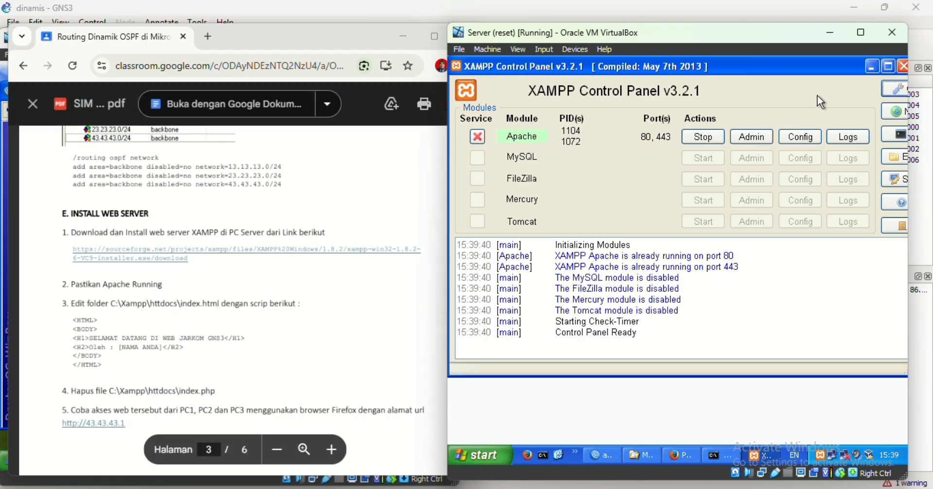
Step: Minimize the XAMPP Control Panel and close both Firefox tabs on the Server
{"action": "left_click", "coordinate": [873, 67]}
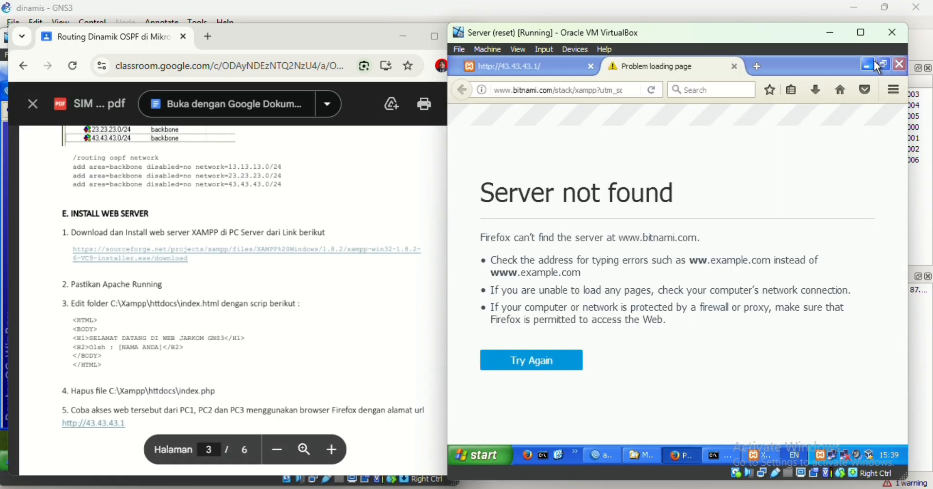
{"action": "left_click", "coordinate": [734, 66]}
{"action": "left_click", "coordinate": [593, 67]}
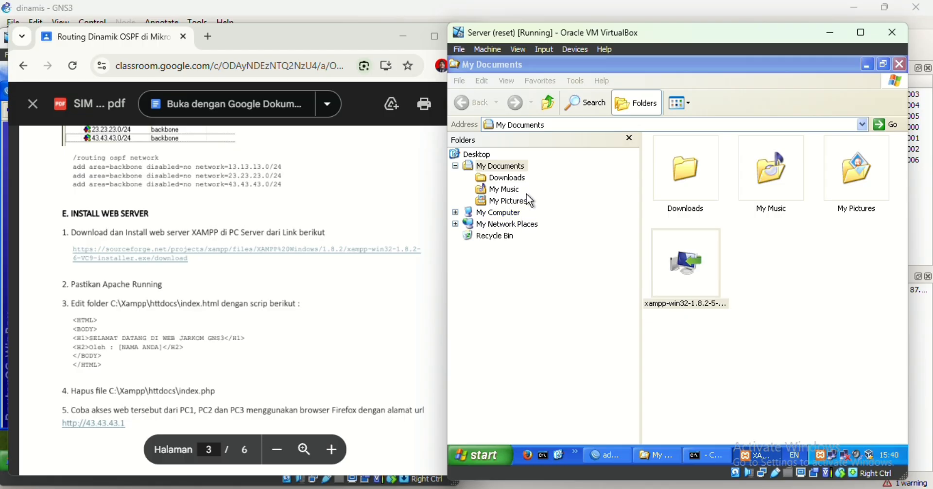
Step: Open the folder C:\xampp\htdocs in Windows Explorer on the Server
{"action": "left_click", "coordinate": [498, 212]}
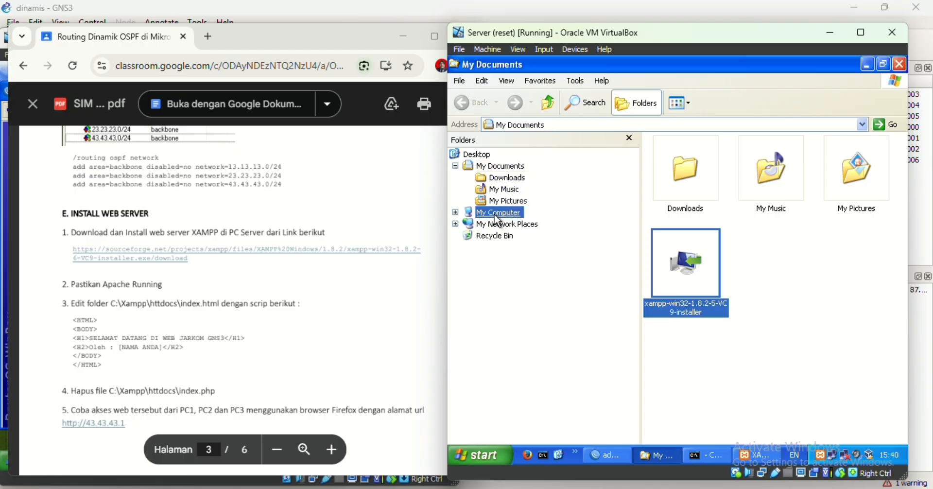
{"action": "left_click", "coordinate": [507, 190]}
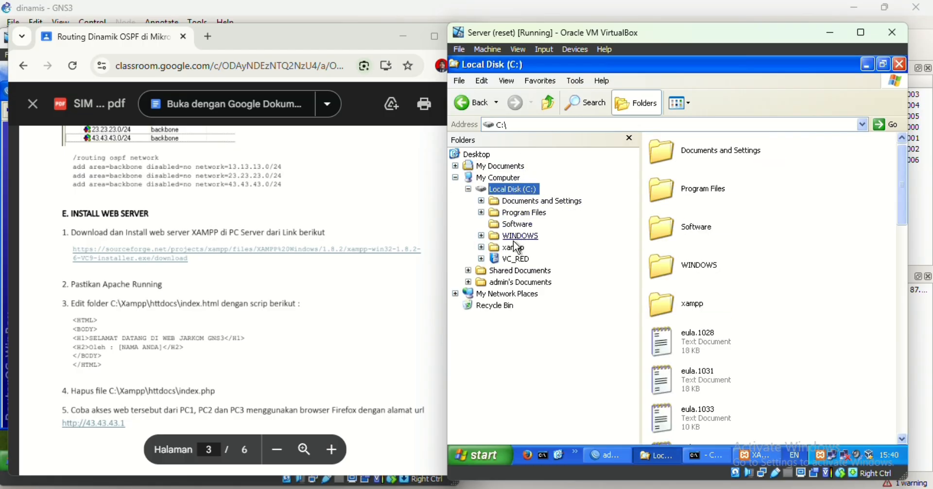
{"action": "left_click", "coordinate": [514, 247]}
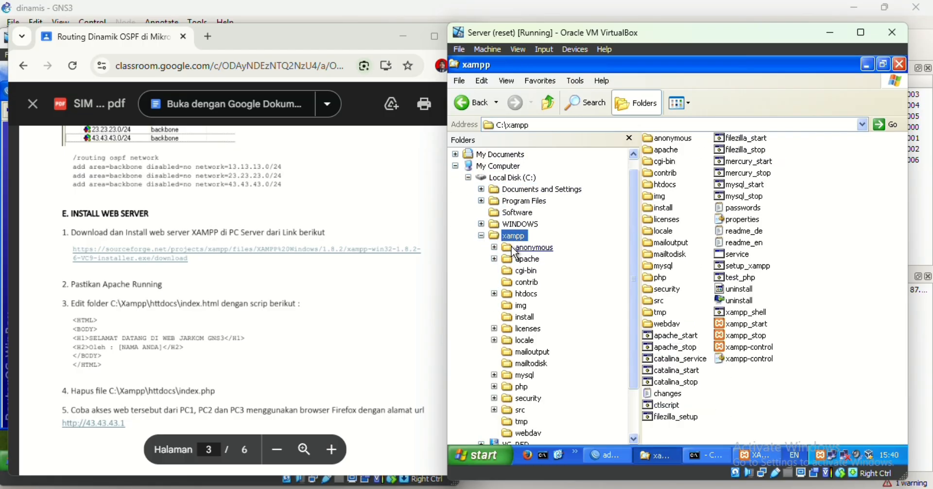
{"action": "left_click", "coordinate": [525, 293]}
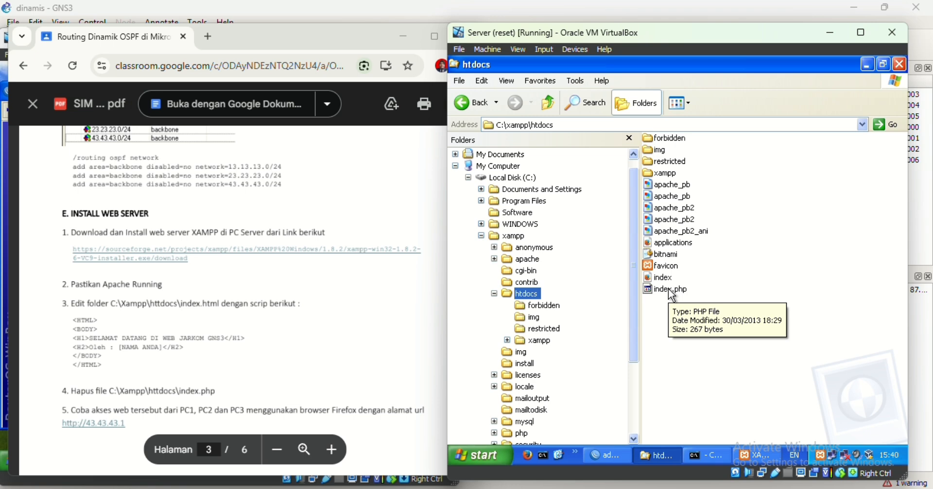
Step: Rename index.php in the htdocs folder to index.pxhp
{"action": "right_click", "coordinate": [672, 292]}
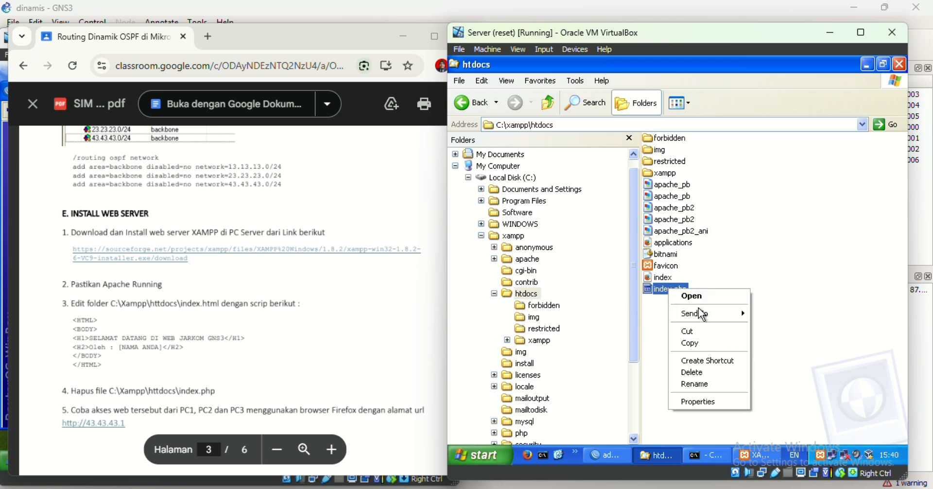
{"action": "left_click", "coordinate": [696, 384]}
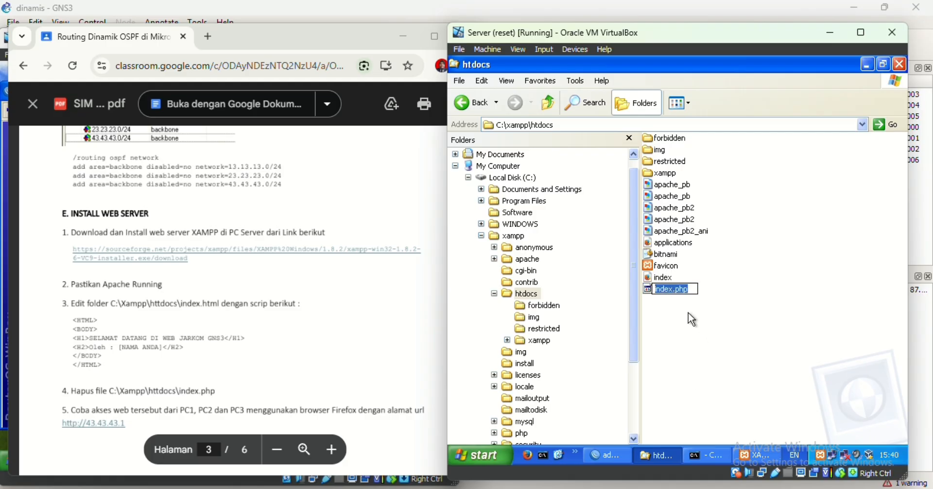
{"action": "left_click", "coordinate": [682, 290]}
{"action": "type", "text": "1"}
{"action": "key", "text": "Return"}
{"action": "left_click", "coordinate": [699, 318]}
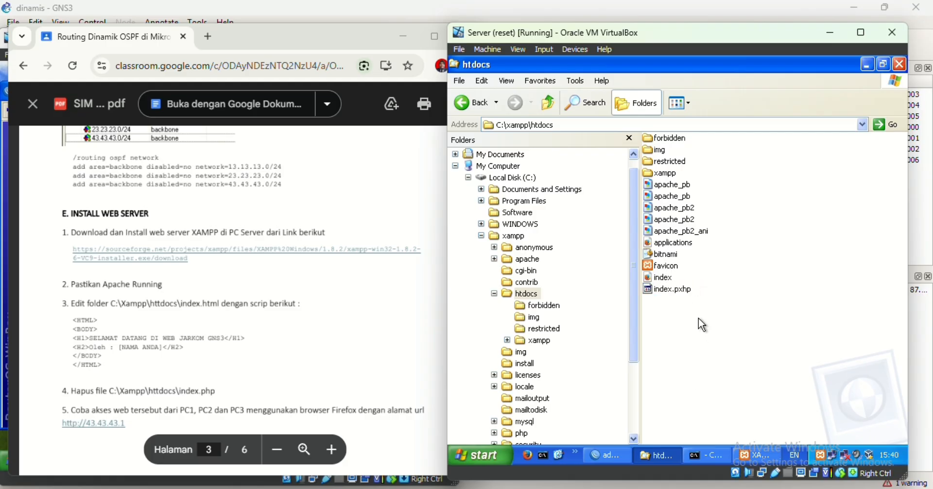
Step: Open the index HTML file from the htdocs folder in Notepad
{"action": "left_click", "coordinate": [662, 279]}
{"action": "left_click", "coordinate": [662, 278]}
{"action": "left_click", "coordinate": [690, 279]}
{"action": "right_click", "coordinate": [672, 280]}
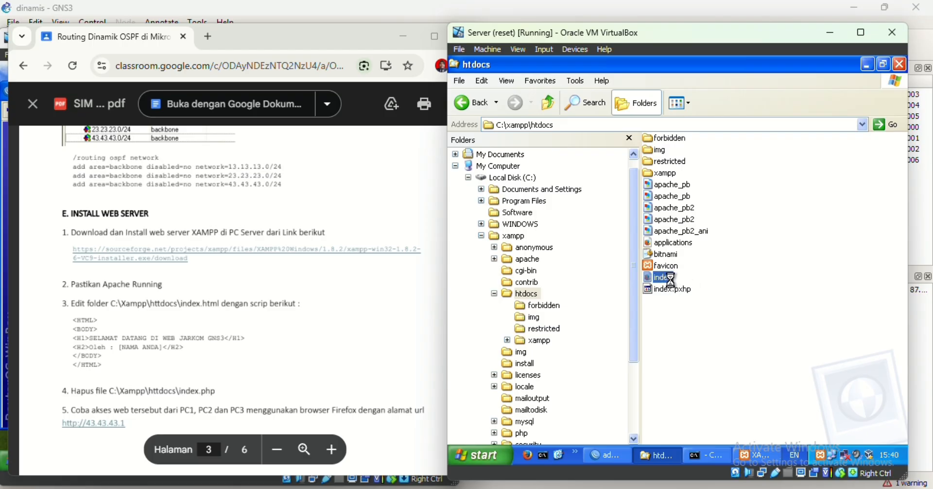
{"action": "mouse_move", "coordinate": [698, 308]}
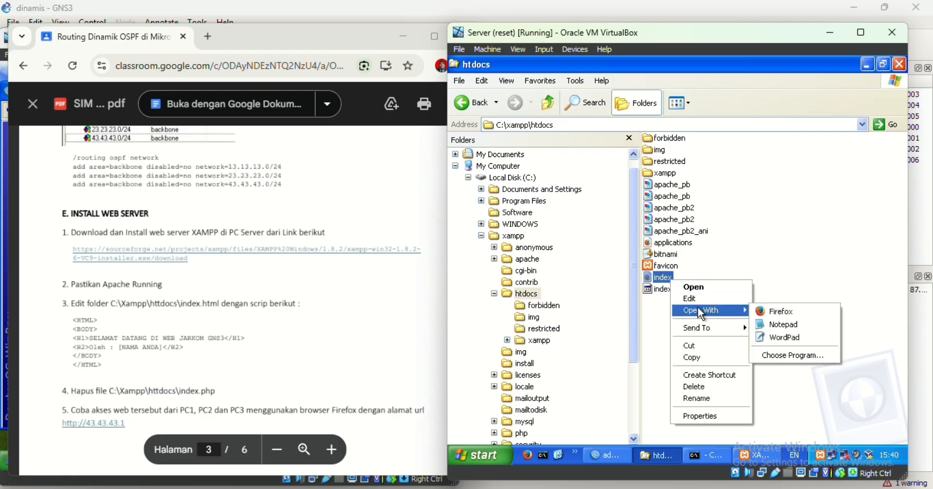
{"action": "left_click", "coordinate": [764, 325]}
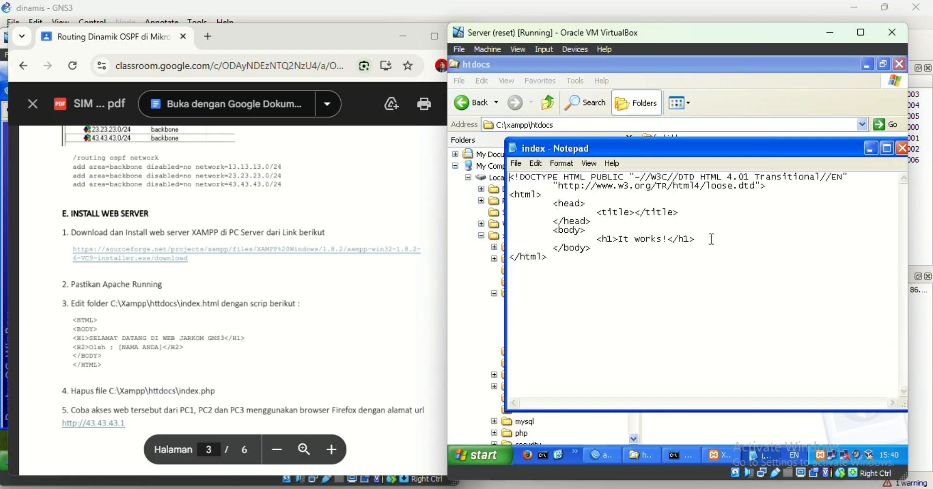
Step: Replace the entire contents of index.html with the HTML script copied from step 3 of the PDF's web server section
{"action": "left_click", "coordinate": [73, 317]}
{"action": "left_click_drag", "start_coordinate": [74, 318], "coordinate": [115, 370]}
{"action": "key", "text": "ctrl+c"}
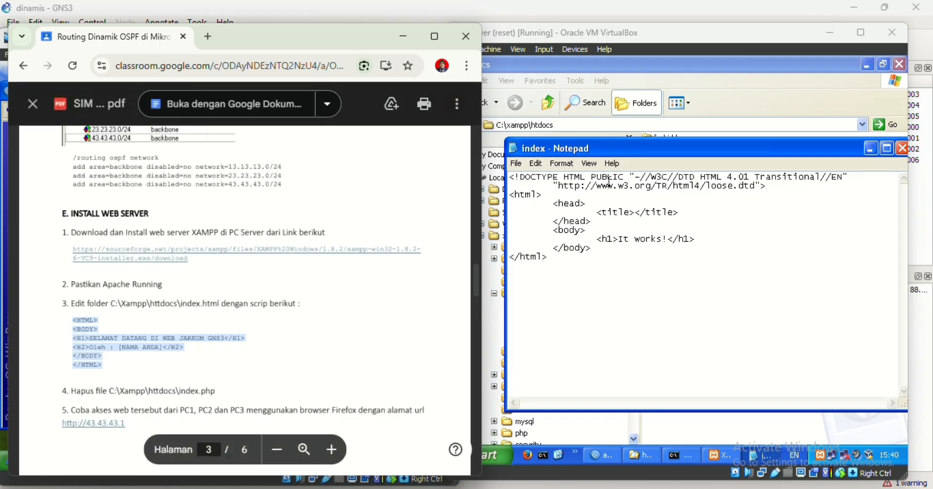
{"action": "left_click_drag", "start_coordinate": [512, 180], "coordinate": [586, 265]}
{"action": "key", "text": "ctrl+v"}
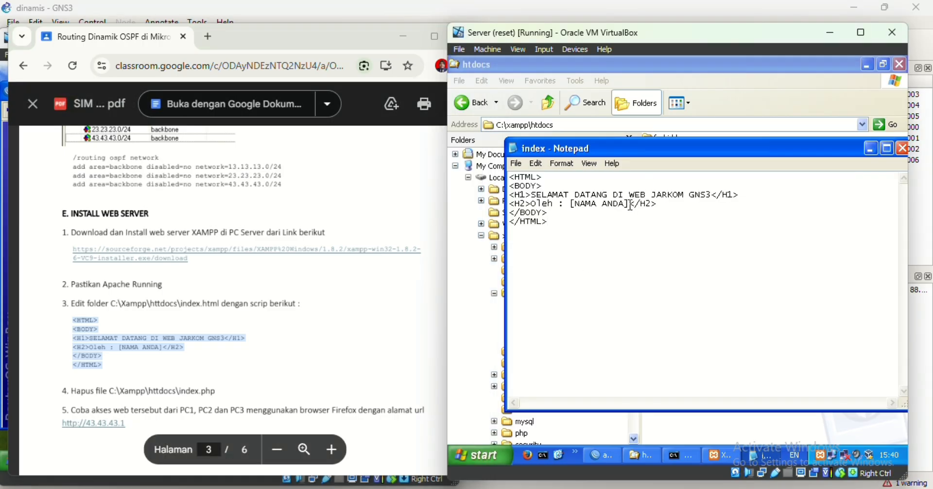
Step: Replace the [NAMA ANDA] placeholder in the H2 line with the author's full name, then save and close index.html
{"action": "key", "text": "BackSpace"}
{"action": "key", "text": "BackSpace"}
{"action": "key", "text": "BackSpace"}
{"action": "key", "text": "BackSpace"}
{"action": "key", "text": "BackSpace"}
{"action": "key", "text": "BackSpace"}
{"action": "key", "text": "BackSpace"}
{"action": "key", "text": "BackSpace"}
{"action": "key", "text": "BackSpace"}
{"action": "key", "text": "BackSpace"}
{"action": "key", "text": "BackSpace"}
{"action": "type", "text": "Larasat"}
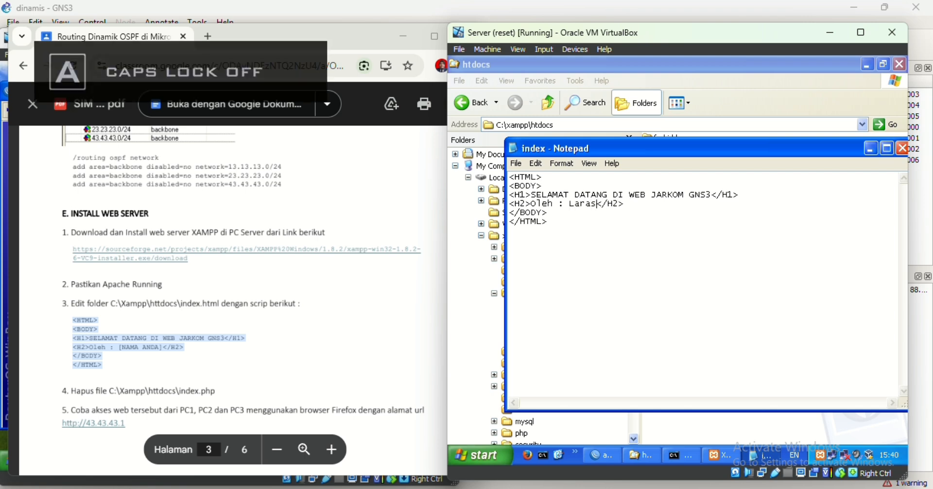
{"action": "type", "text": "i"}
{"action": "key", "text": "Caps_Lock"}
{"action": "type", "text": "D"}
{"action": "key", "text": "Caps_Lock"}
{"action": "type", "text": "wi"}
{"action": "key", "text": "Caps_Lock"}
{"action": "type", "text": "A"}
{"action": "key", "text": "Caps_Lock"}
{"action": "type", "text": "riyanti"}
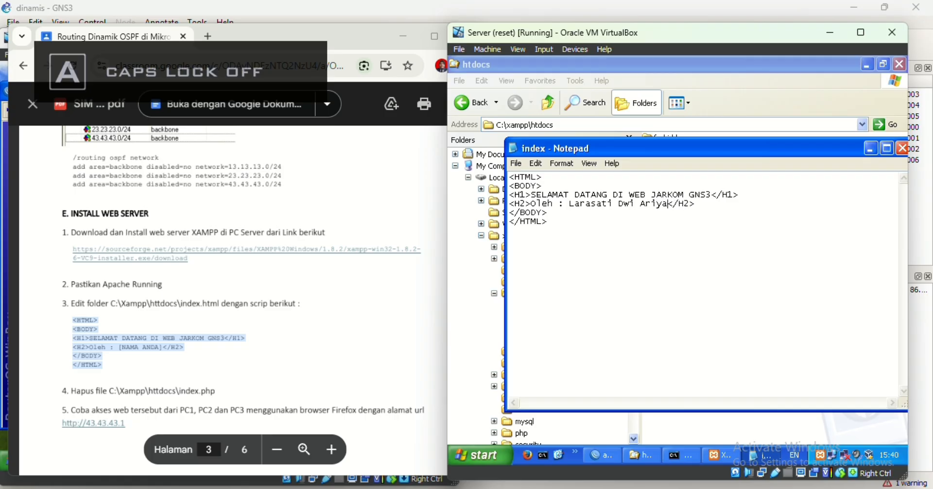
{"action": "key", "text": "Caps_Lock"}
{"action": "type", "text": "P"}
{"action": "key", "text": "Caps_Lock"}
{"action": "type", "text": "utri"}
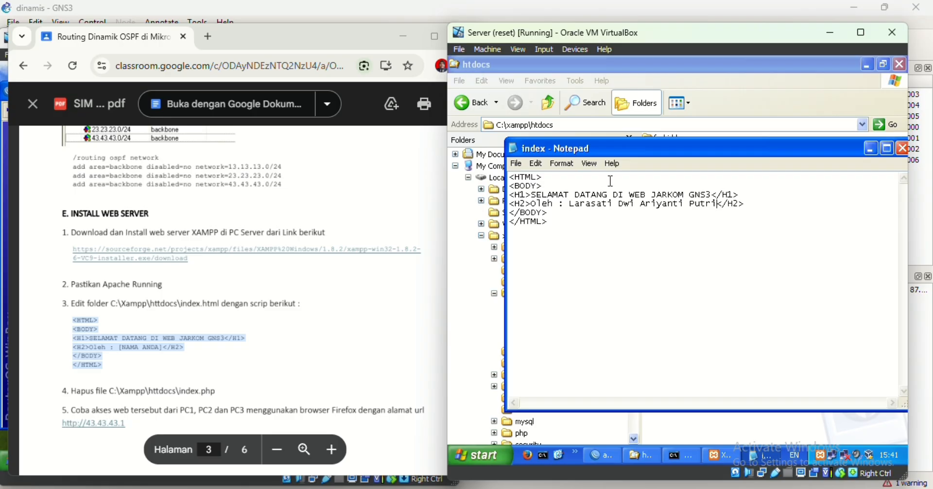
{"action": "left_click", "coordinate": [902, 148]}
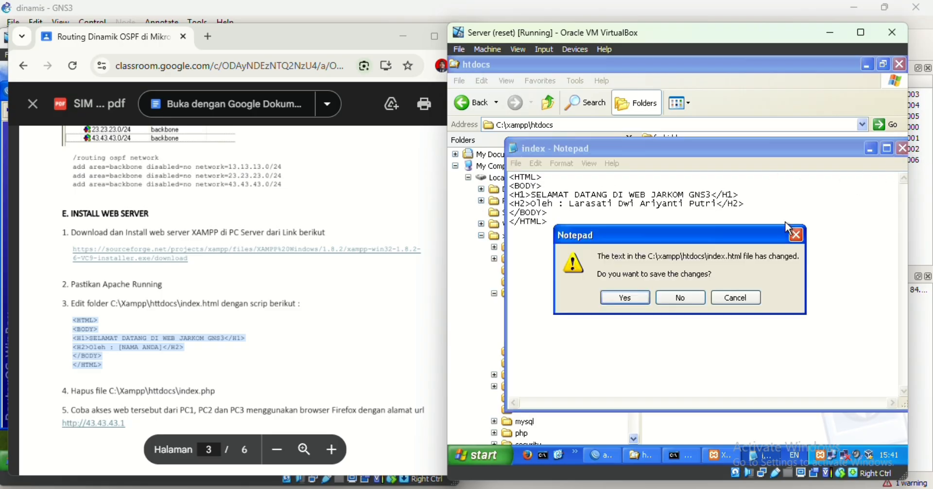
{"action": "left_click", "coordinate": [629, 297]}
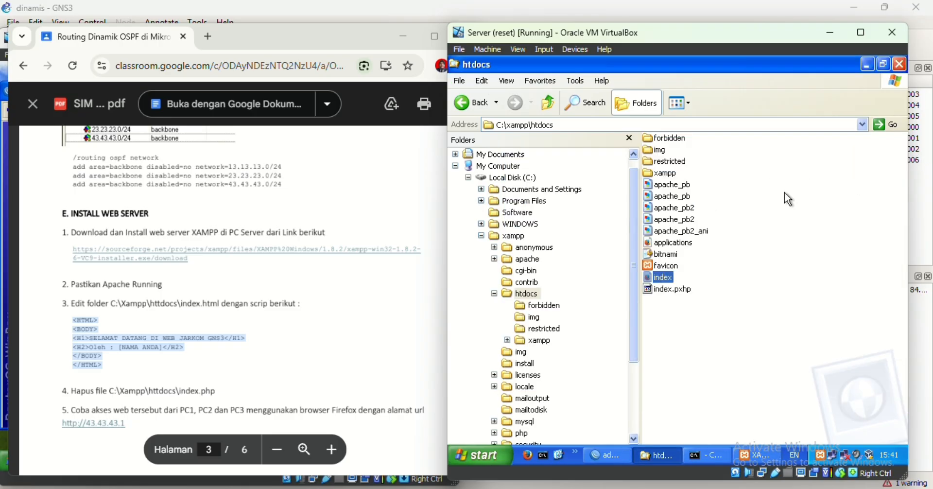
Step: Close the htdocs folder window and the Apache ctl.bat console window on the Server
{"action": "left_click", "coordinate": [831, 33]}
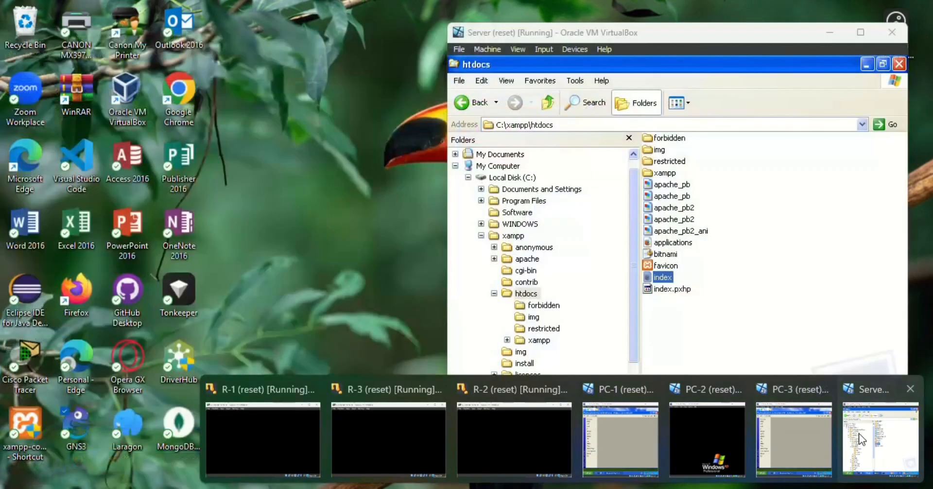
{"action": "left_click", "coordinate": [880, 440]}
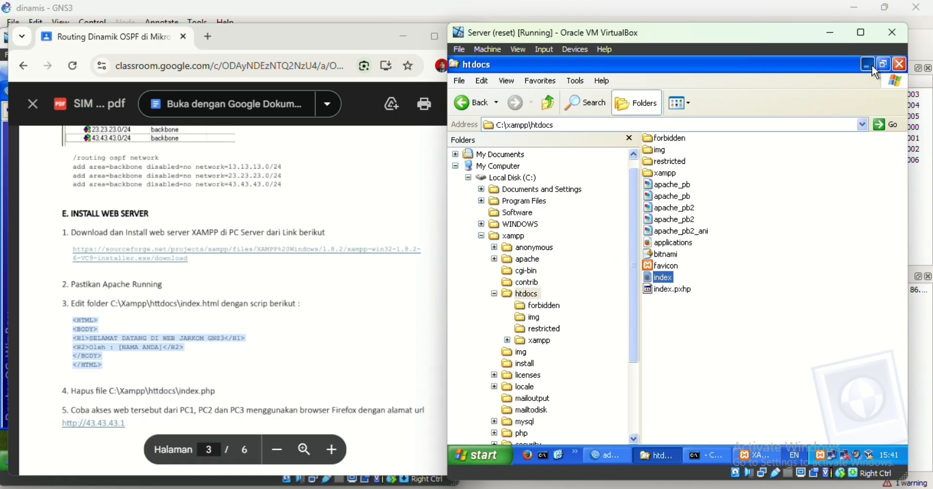
{"action": "left_click", "coordinate": [872, 67]}
{"action": "left_click", "coordinate": [648, 452]}
{"action": "left_click", "coordinate": [898, 63]}
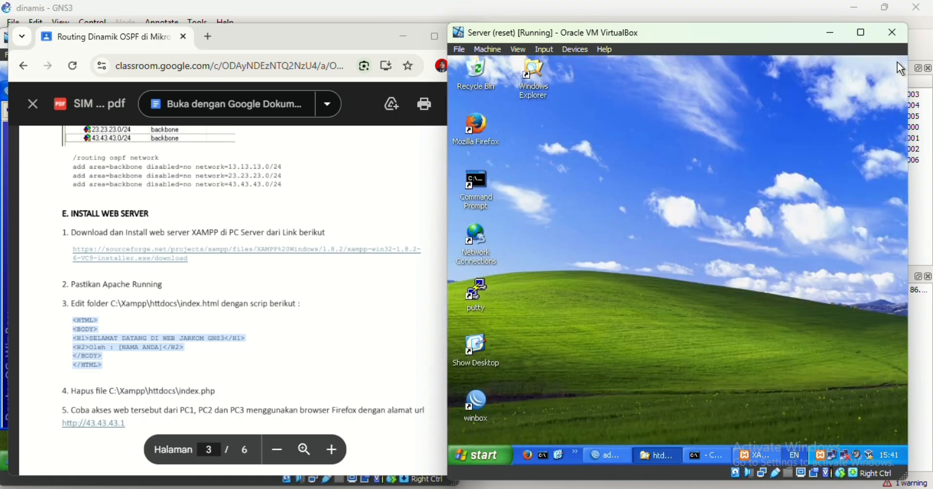
{"action": "left_click", "coordinate": [687, 454]}
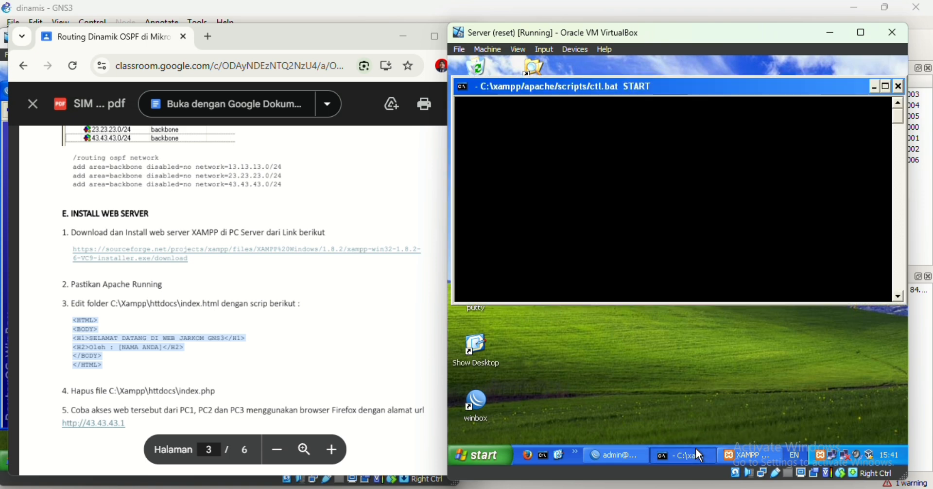
{"action": "left_click", "coordinate": [900, 88]}
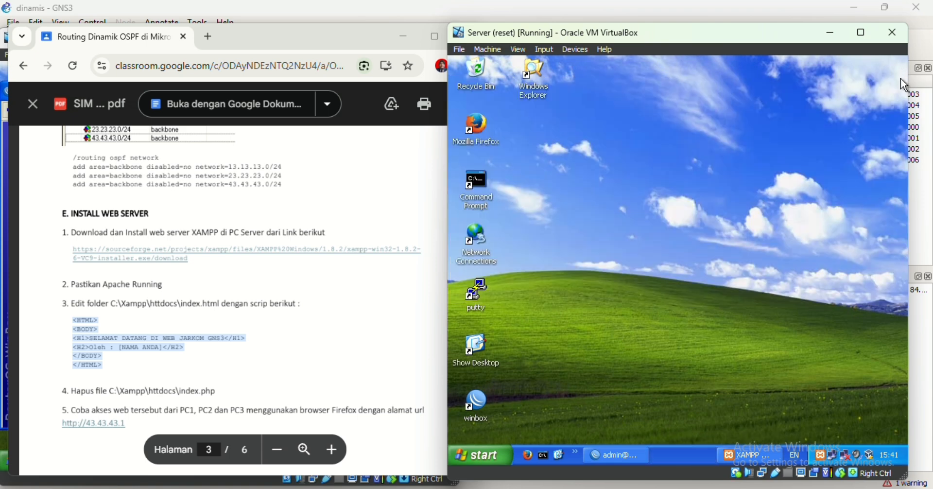
{"action": "double_click", "coordinate": [479, 127]}
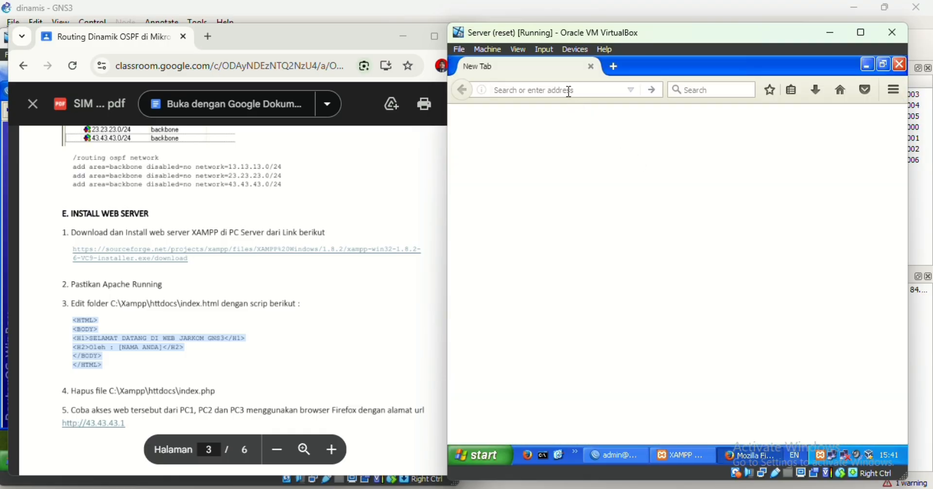
{"action": "type", "text": "local"}
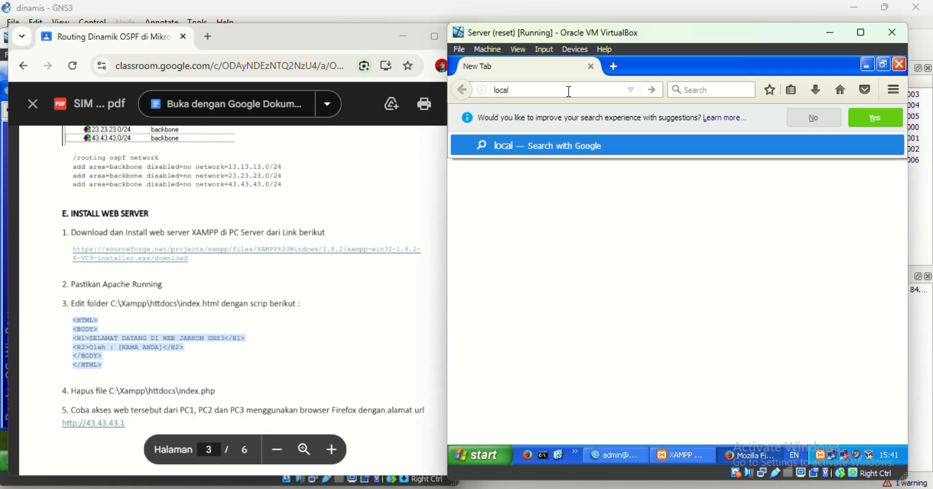
{"action": "type", "text": "host"}
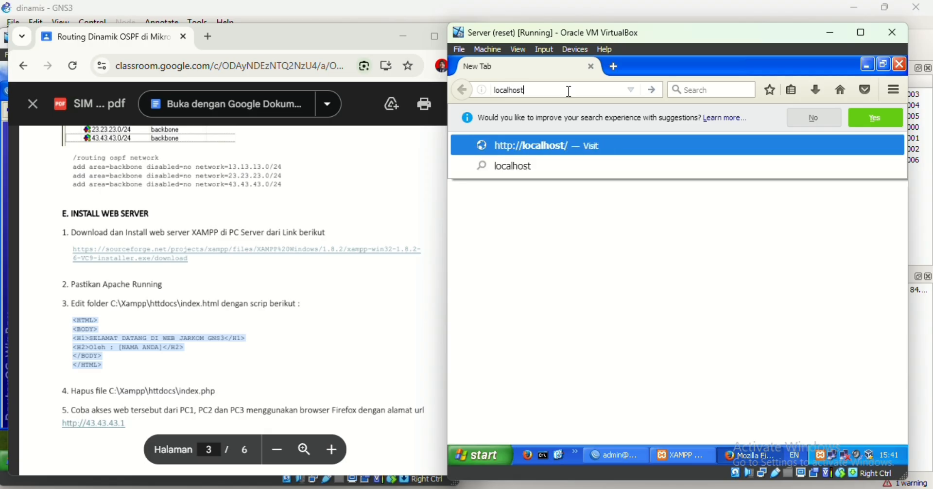
{"action": "left_click", "coordinate": [549, 144]}
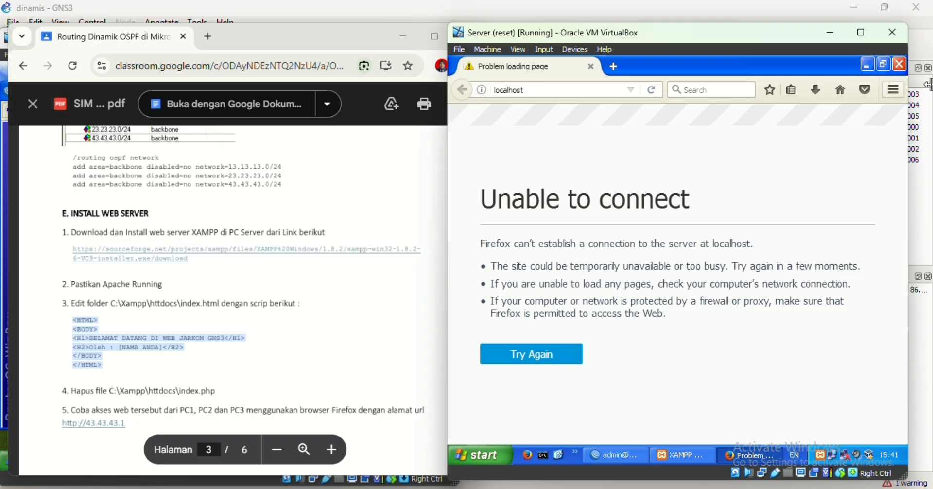
{"action": "left_click", "coordinate": [867, 66]}
{"action": "left_click", "coordinate": [617, 452]}
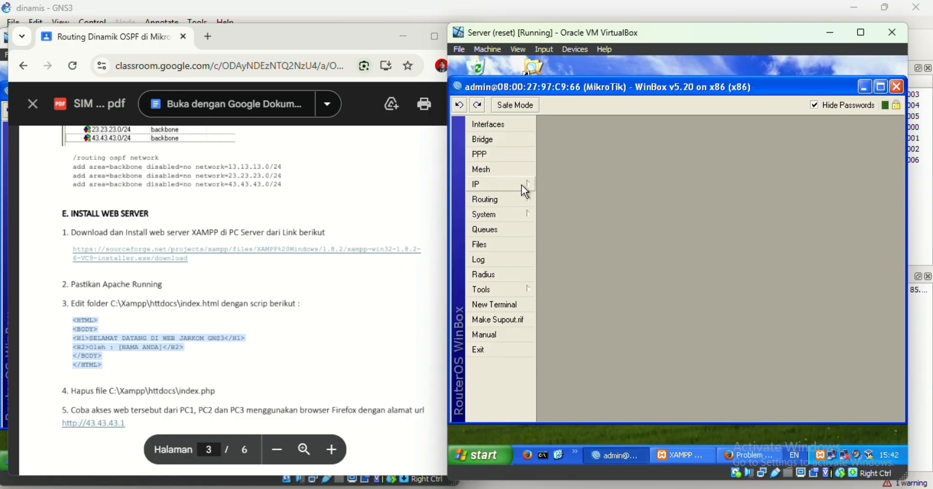
{"action": "mouse_move", "coordinate": [521, 185]}
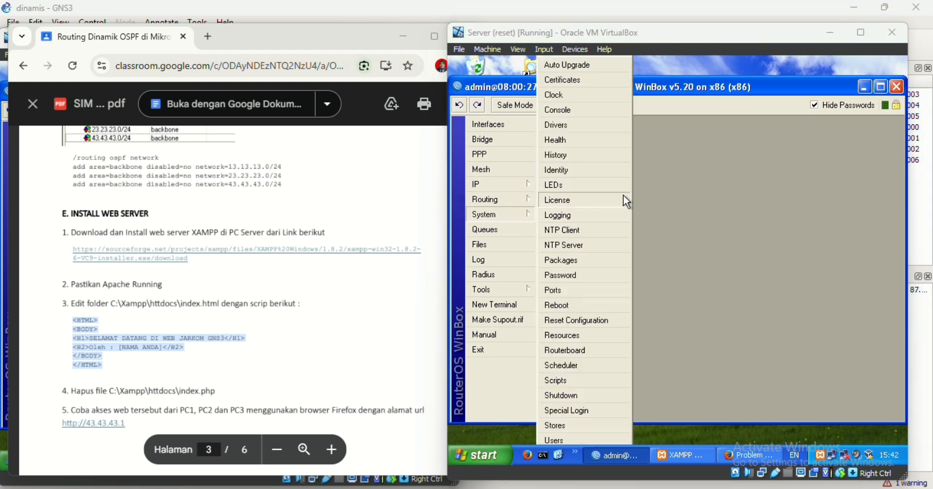
{"action": "left_click", "coordinate": [865, 88]}
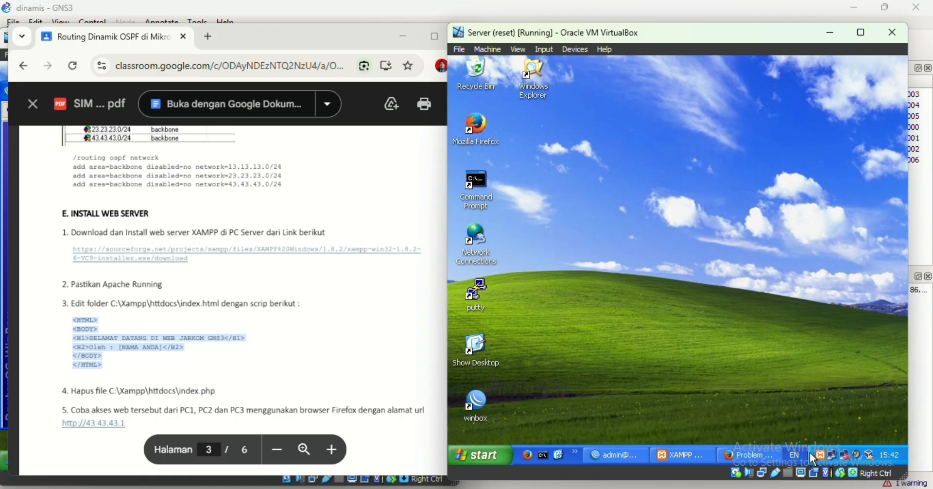
{"action": "left_click", "coordinate": [758, 456]}
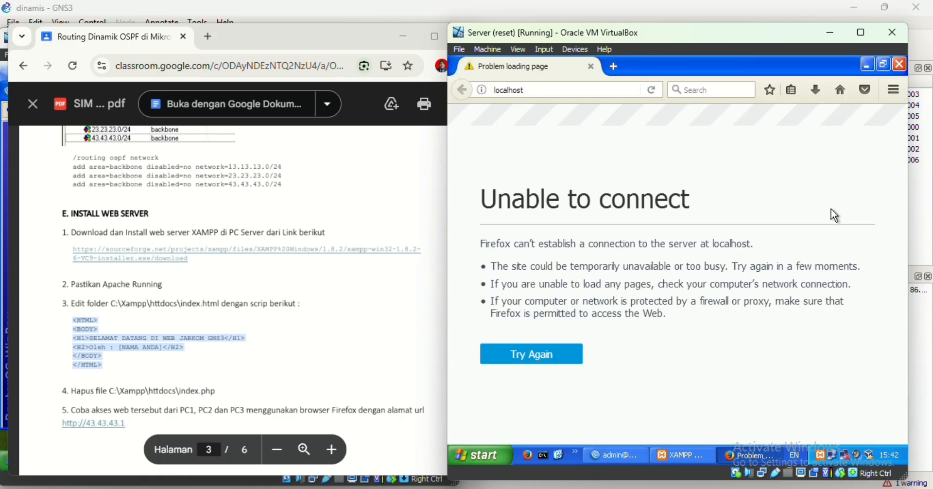
Step: Clear the recent browsing history in Firefox on the Server
{"action": "right_click", "coordinate": [893, 89]}
{"action": "left_click", "coordinate": [893, 91]}
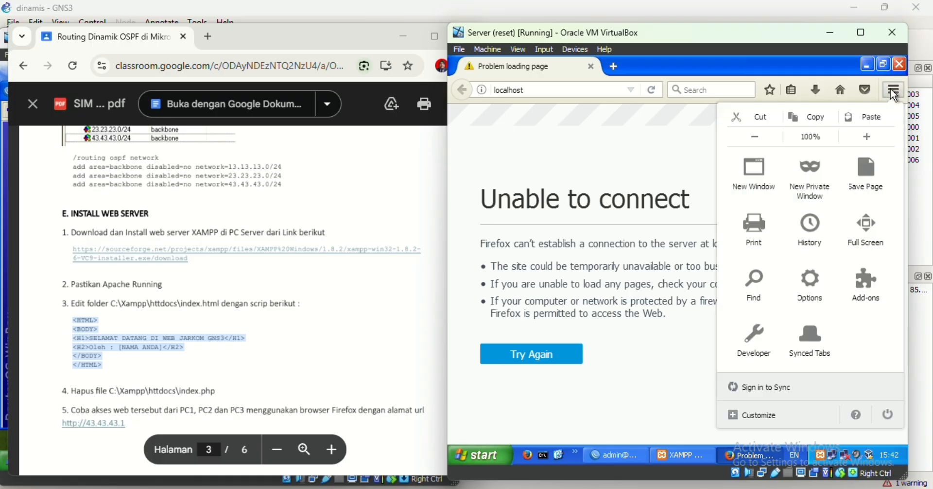
{"action": "left_click", "coordinate": [808, 227]}
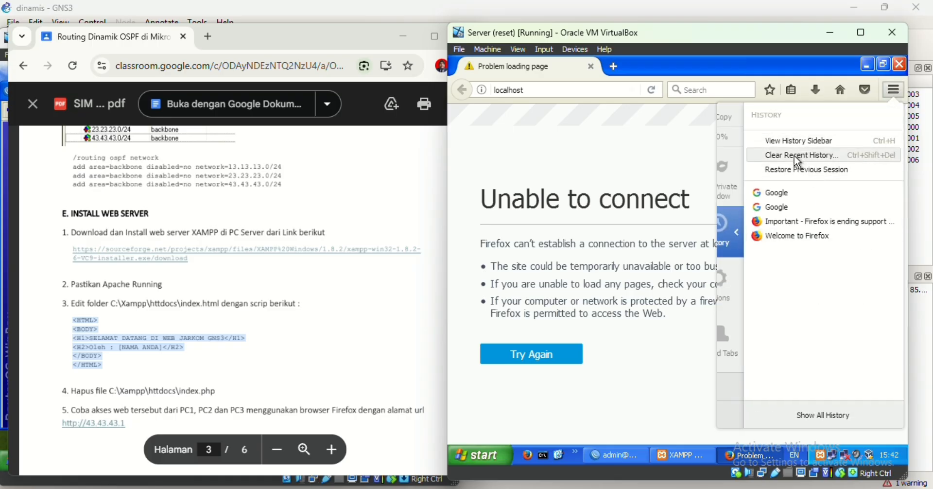
{"action": "left_click", "coordinate": [794, 155]}
{"action": "left_click", "coordinate": [709, 283]}
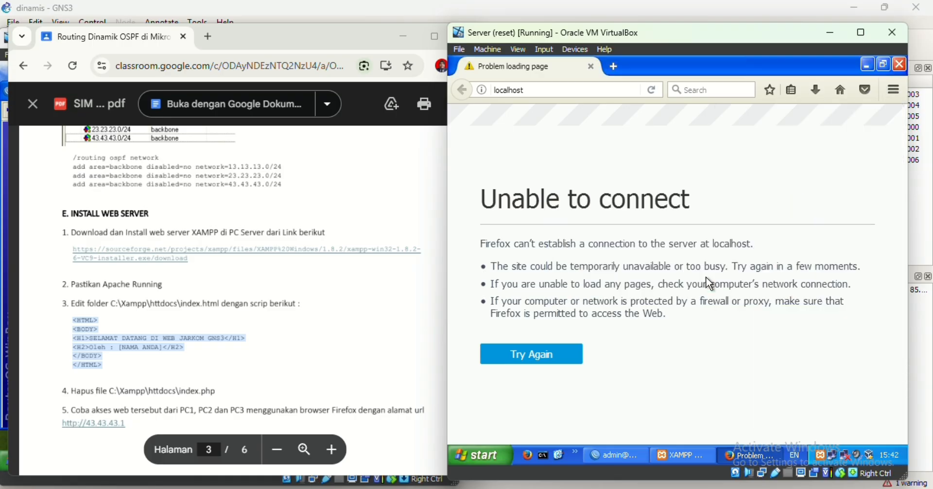
Step: Close the failed localhost page and all remaining Firefox tabs on the Server
{"action": "left_click", "coordinate": [614, 66]}
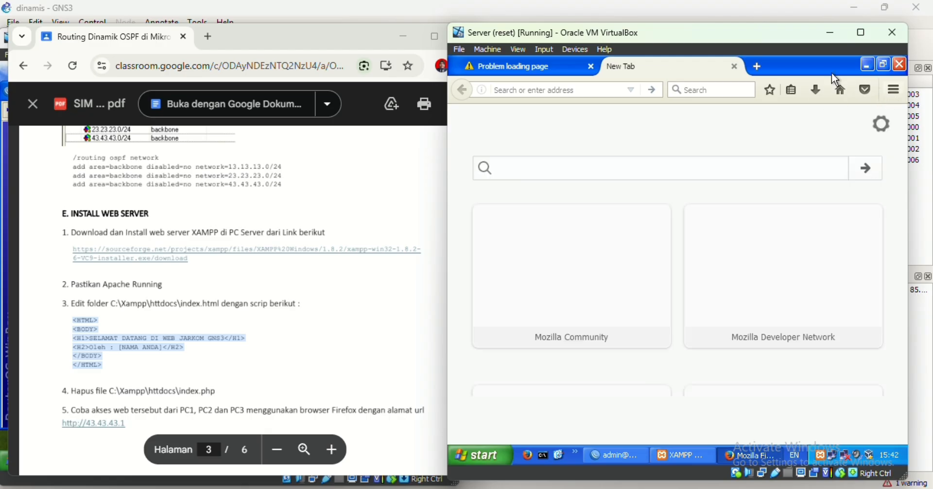
{"action": "left_click", "coordinate": [585, 66]}
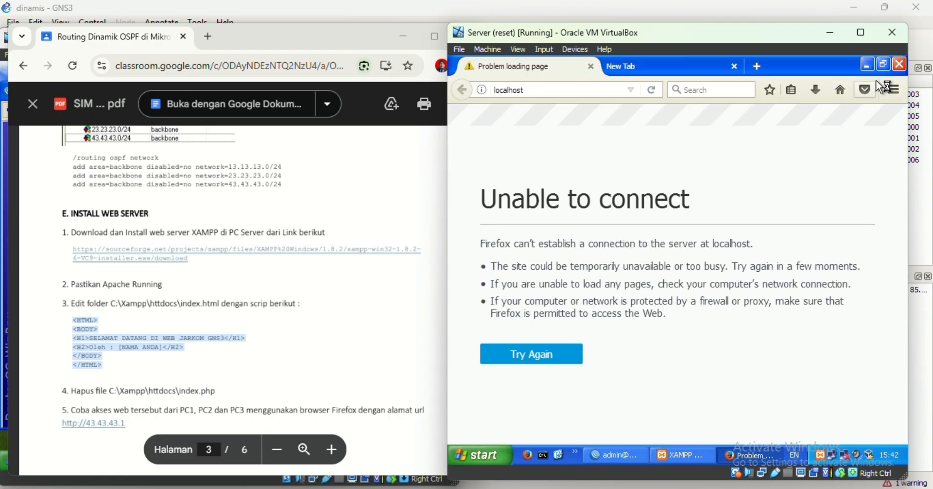
{"action": "left_click", "coordinate": [591, 67]}
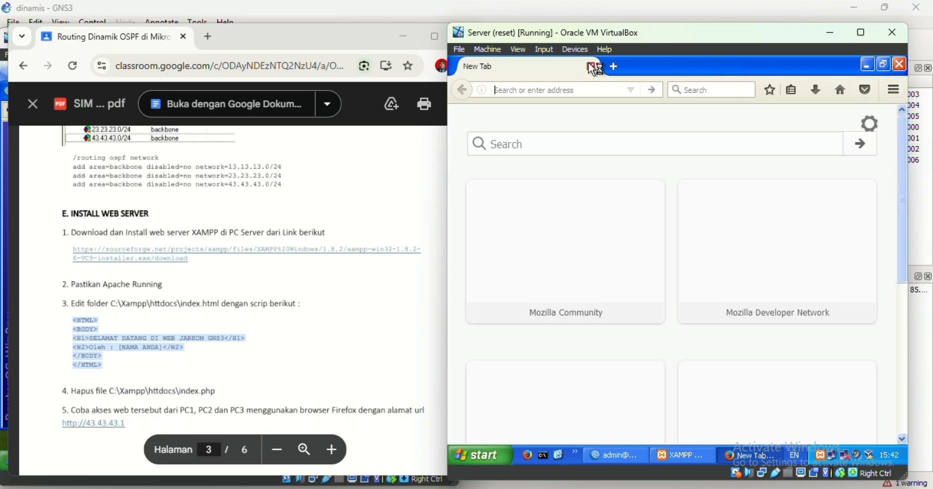
{"action": "left_click", "coordinate": [591, 67]}
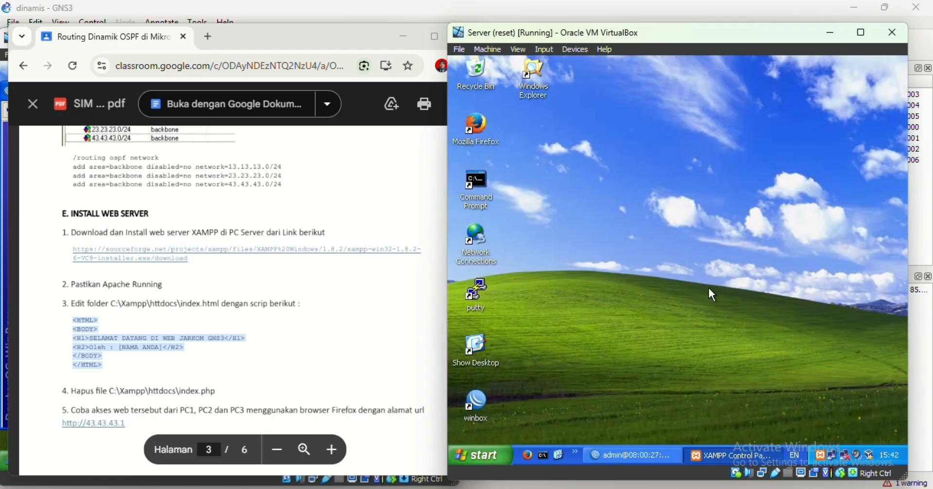
Step: Start the Apache module in the XAMPP Control Panel and minimize the panel
{"action": "left_click", "coordinate": [741, 455]}
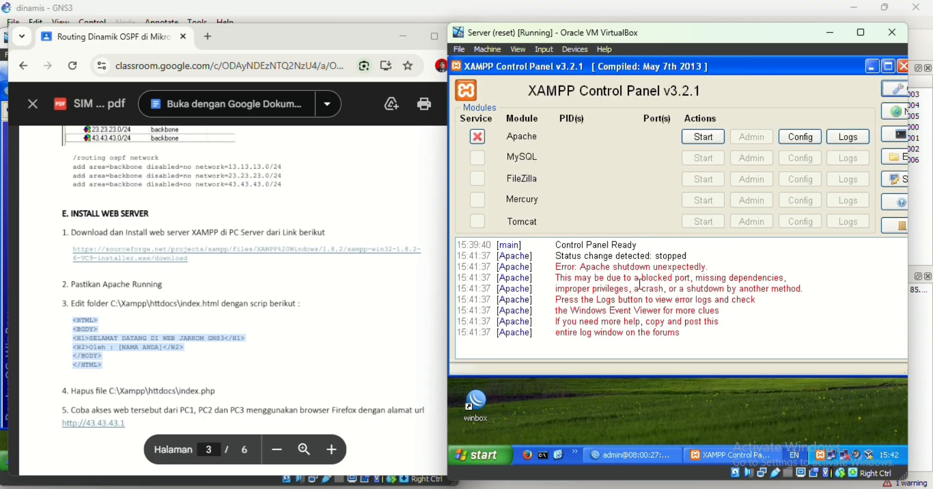
{"action": "left_click", "coordinate": [706, 138]}
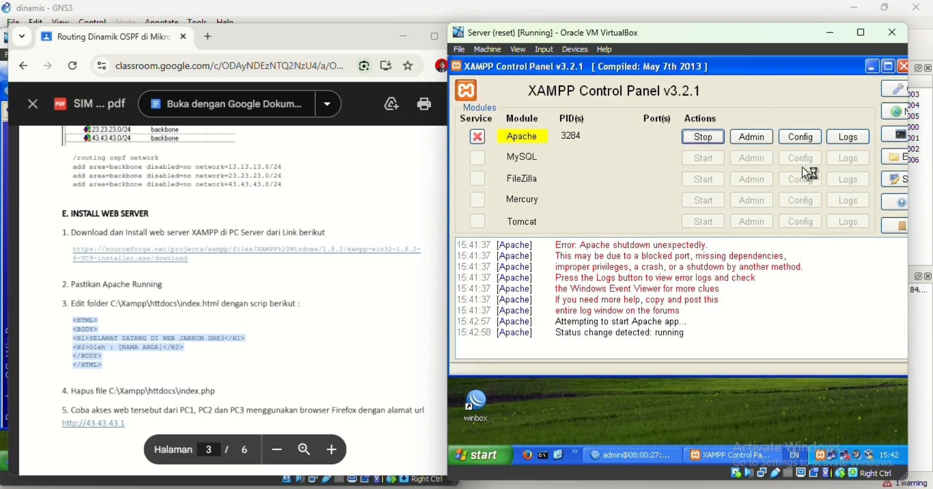
{"action": "left_click", "coordinate": [873, 66]}
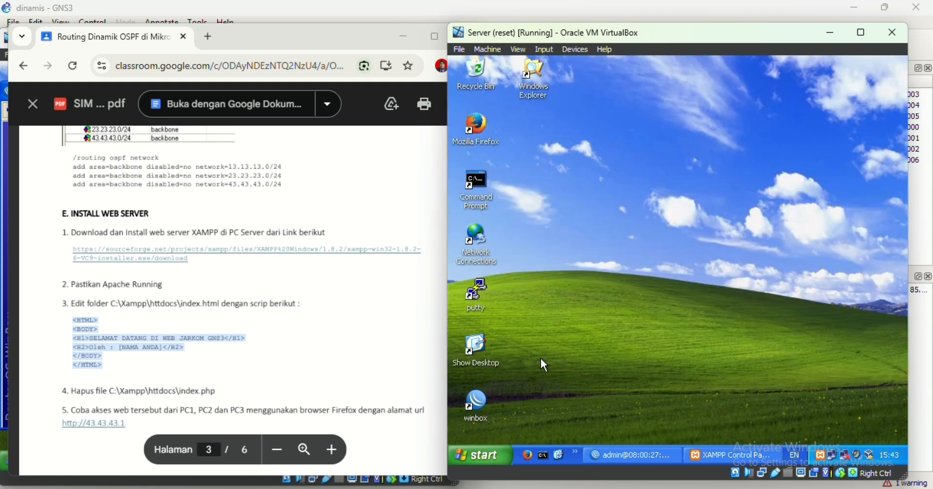
{"action": "left_click", "coordinate": [480, 125]}
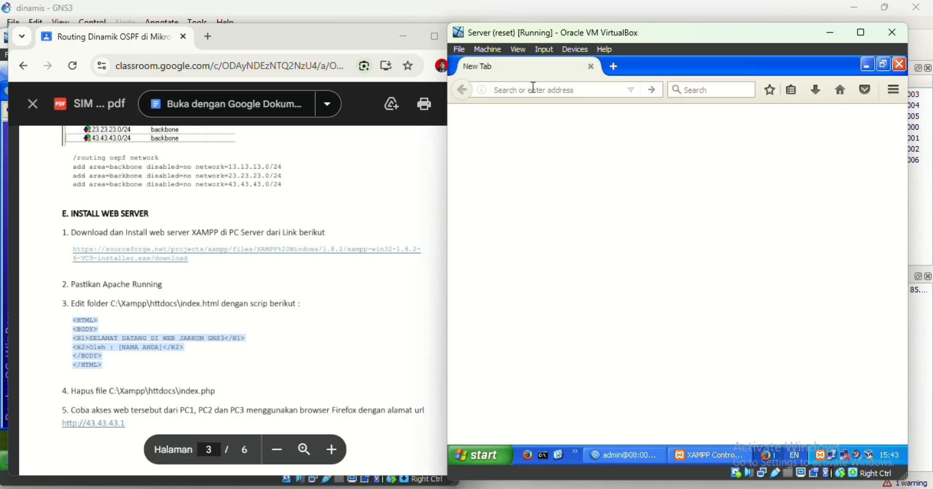
{"action": "type", "text": "lo"}
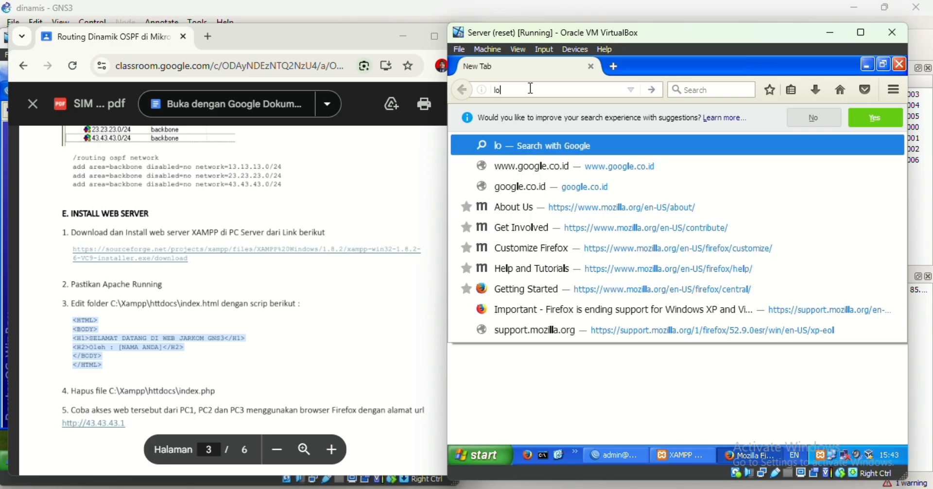
{"action": "type", "text": "cal"}
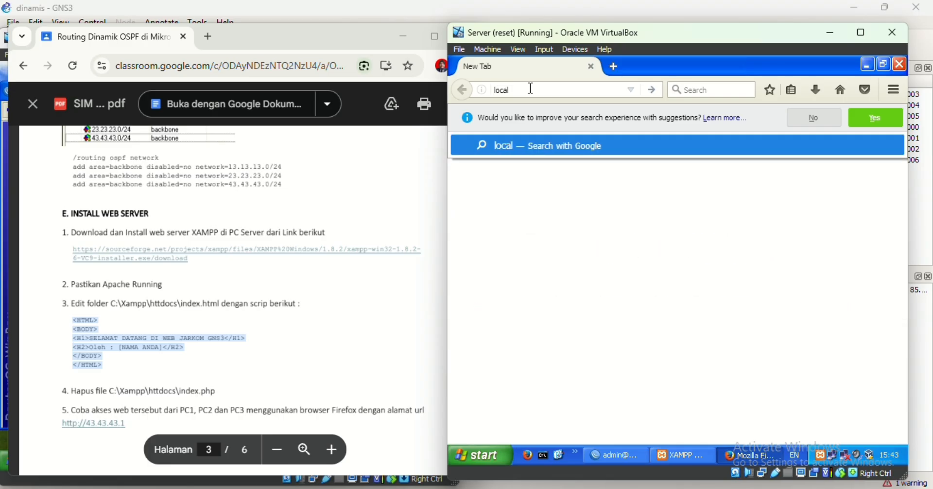
{"action": "type", "text": "host"}
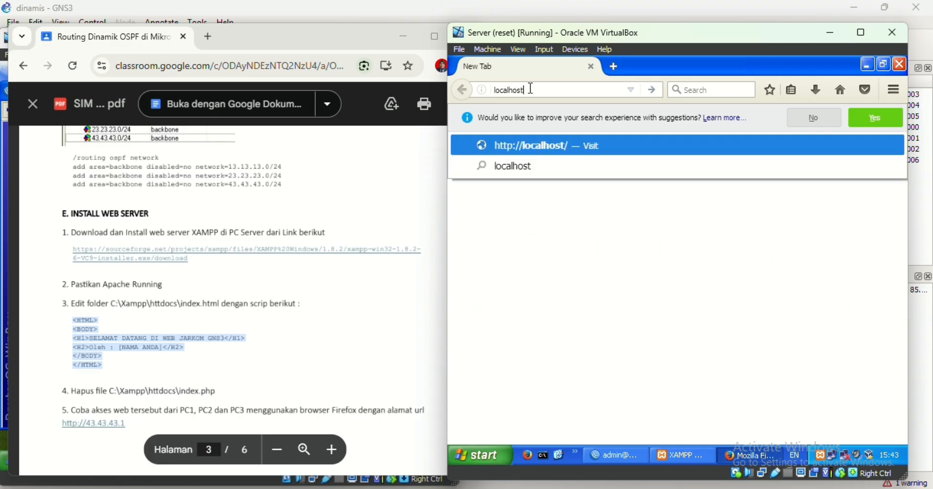
{"action": "left_click", "coordinate": [538, 147]}
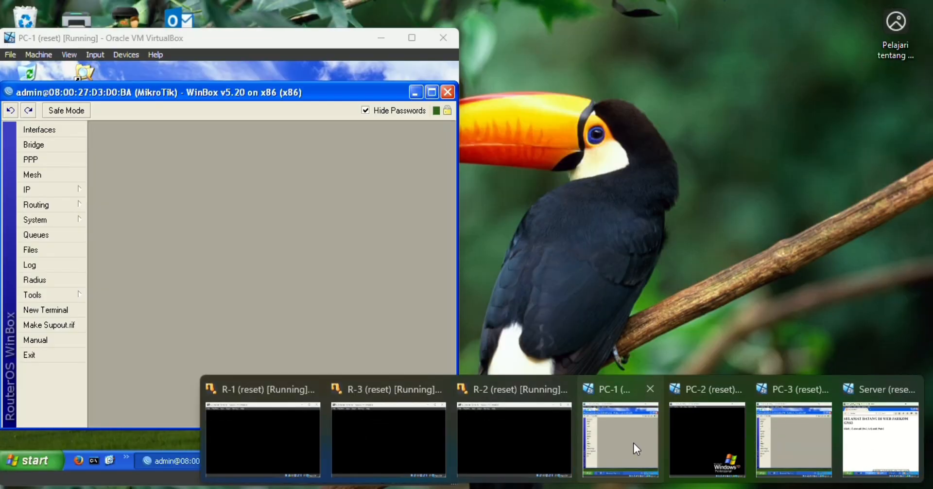
Step: Switch to PC-1, minimize WinBox, open Firefox and close the restored 43.43.43.1 and jarkom.com tabs
{"action": "left_click", "coordinate": [634, 443]}
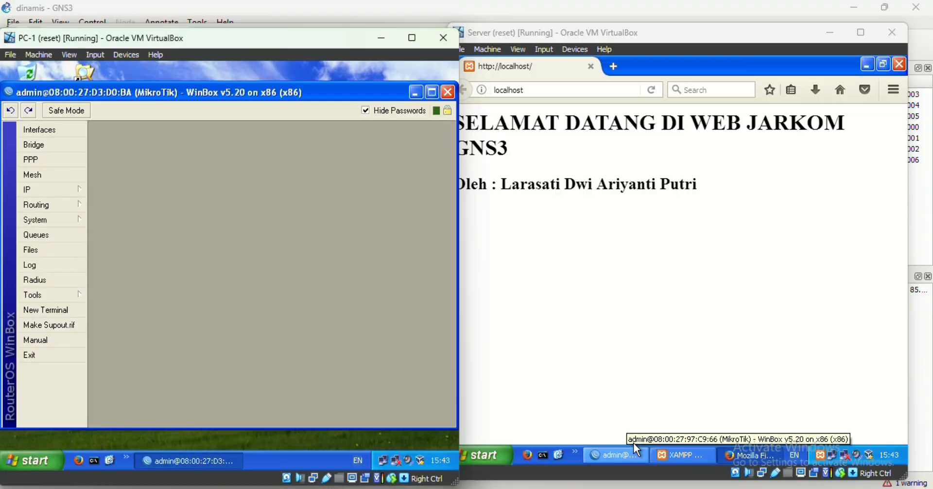
{"action": "left_click", "coordinate": [416, 92]}
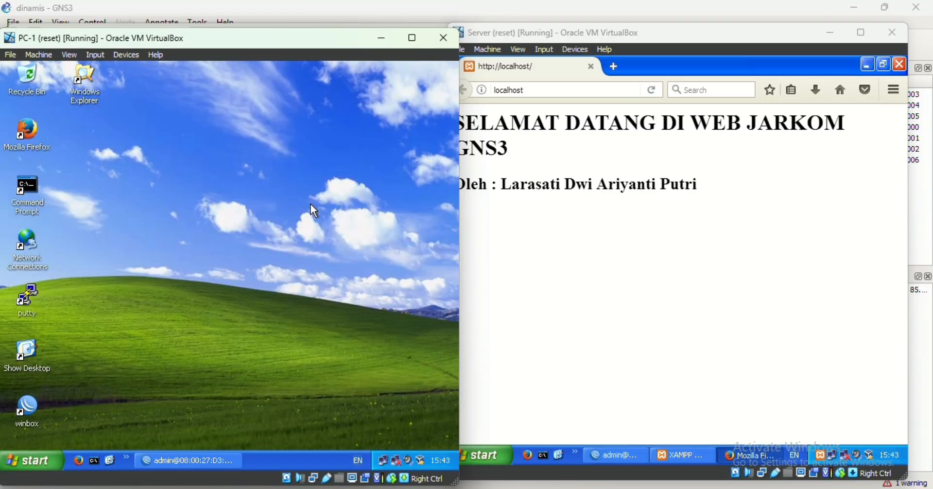
{"action": "double_click", "coordinate": [28, 141]}
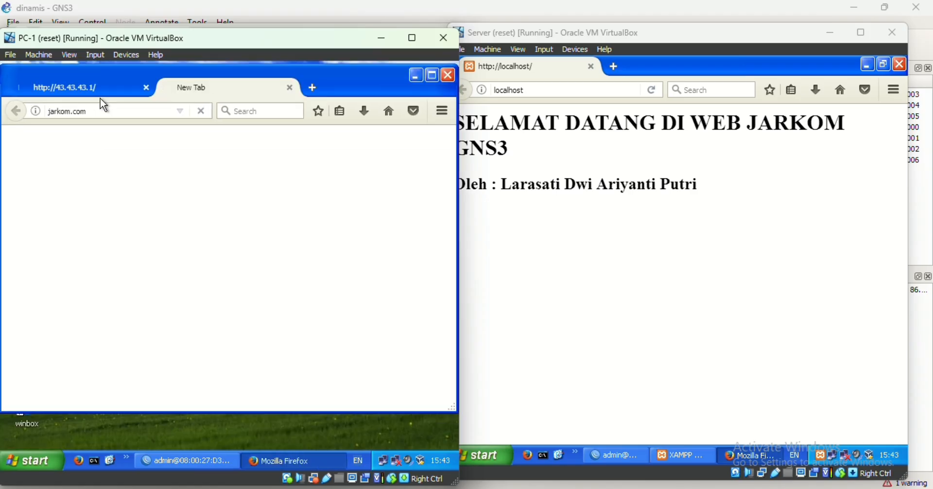
{"action": "left_click", "coordinate": [147, 88]}
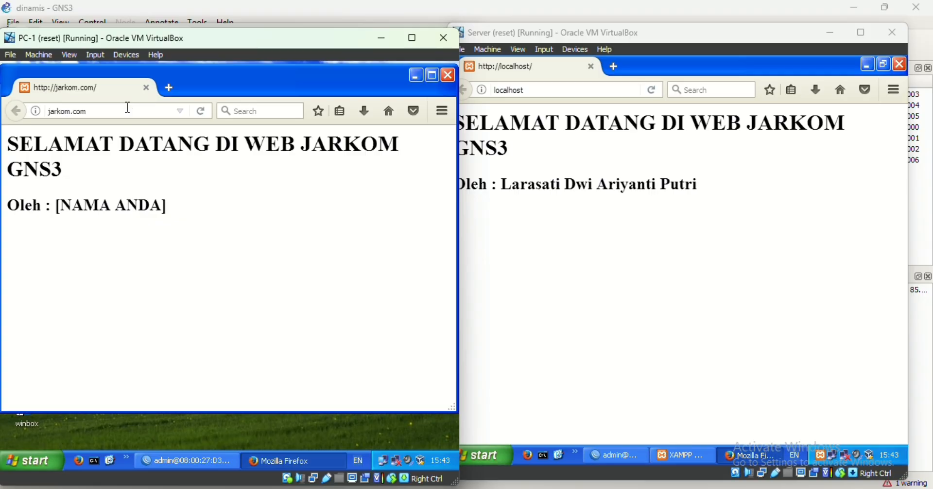
{"action": "left_click", "coordinate": [147, 87]}
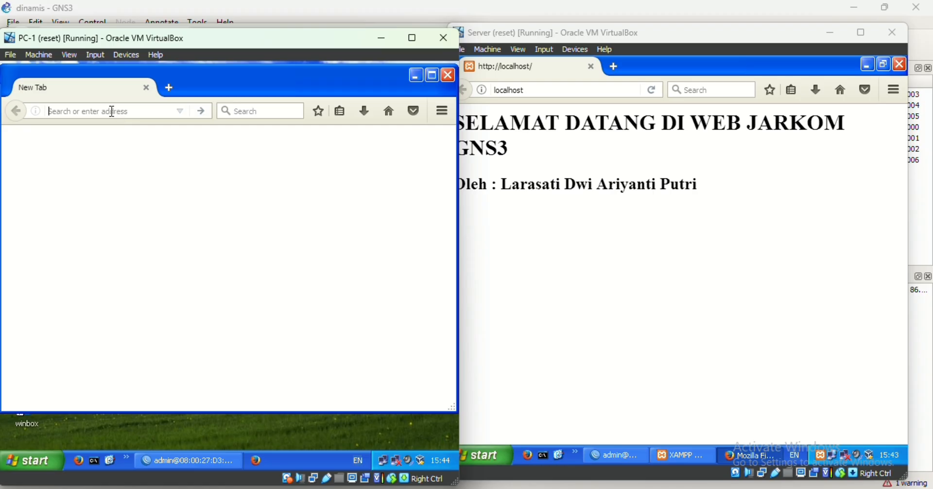
Step: Visit 43.43.43.1 in Firefox on PC-1 to test the Server's web page, and minimize the browser
{"action": "type", "text": "43.43.4"}
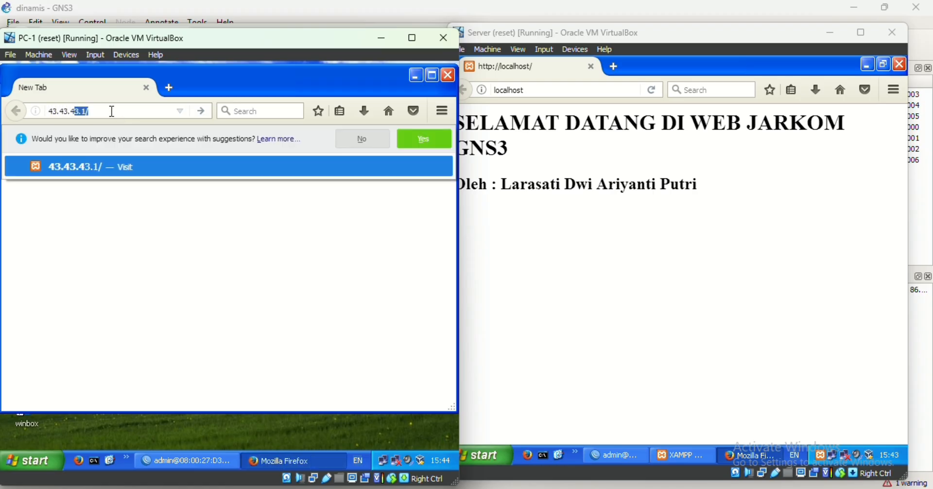
{"action": "type", "text": "3.1"}
{"action": "key", "text": "Return"}
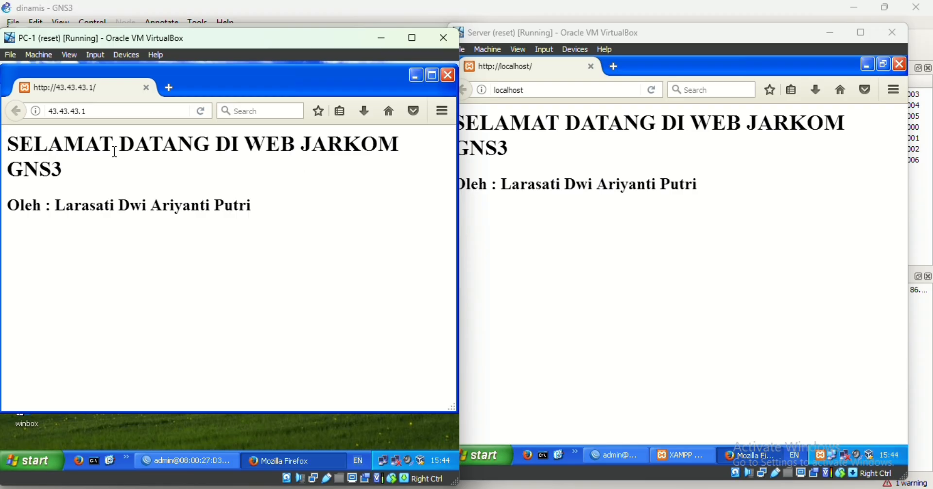
{"action": "left_click", "coordinate": [416, 75]}
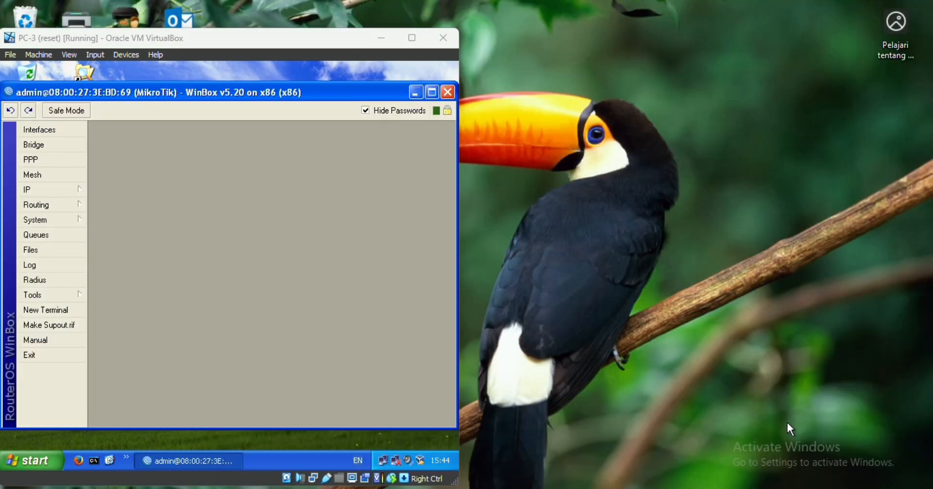
Step: Switch to PC-3, minimize WinBox, and test the Server's web page at 43.43.43.1 in Firefox before minimizing the browser
{"action": "left_click", "coordinate": [787, 421]}
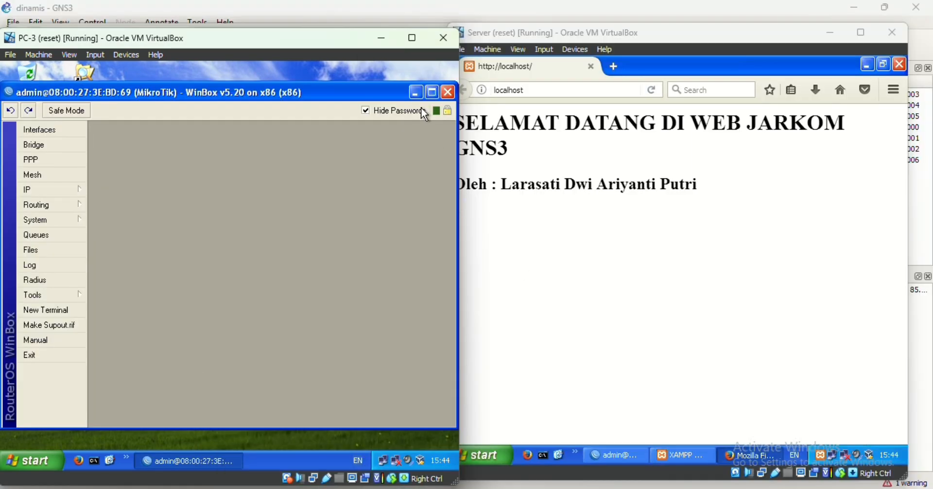
{"action": "left_click", "coordinate": [416, 93]}
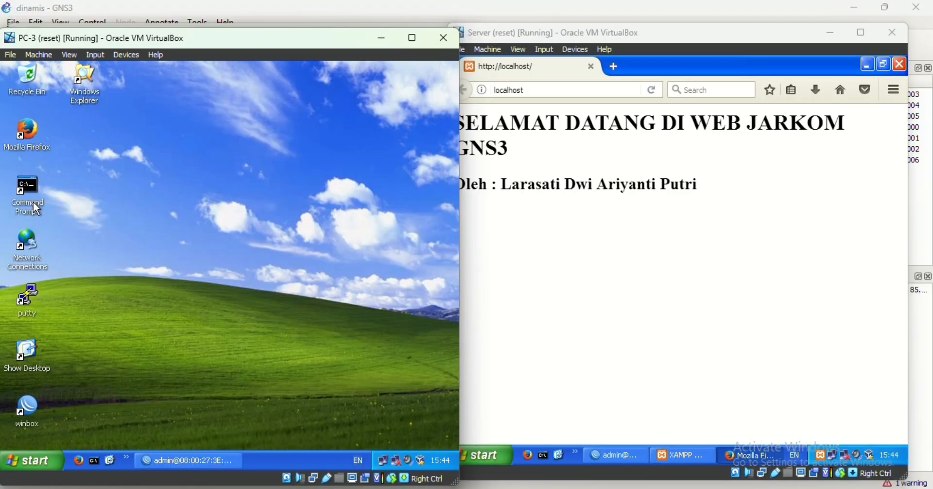
{"action": "left_click", "coordinate": [29, 133]}
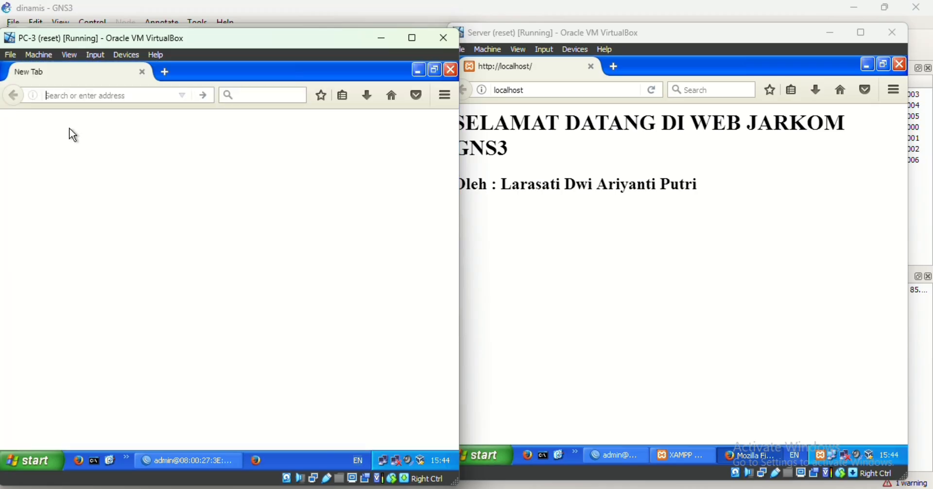
{"action": "type", "text": "43.43.43.4"}
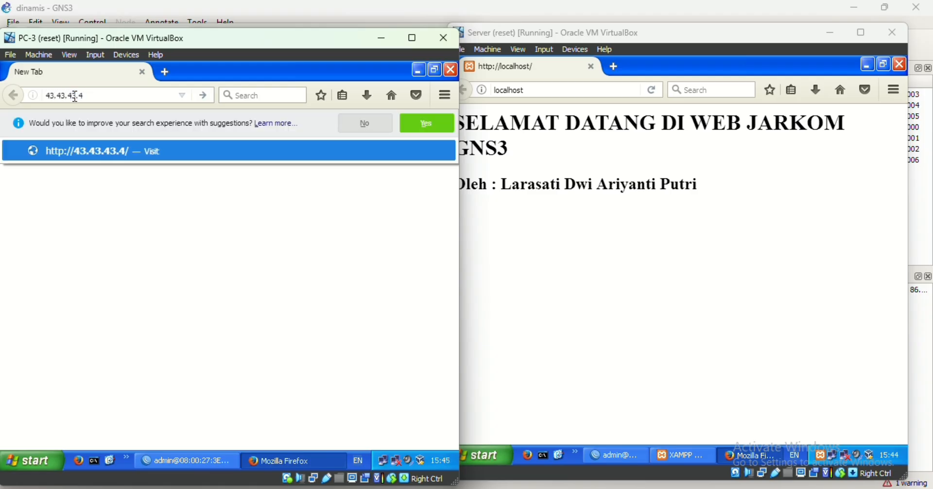
{"action": "key", "text": "BackSpace"}
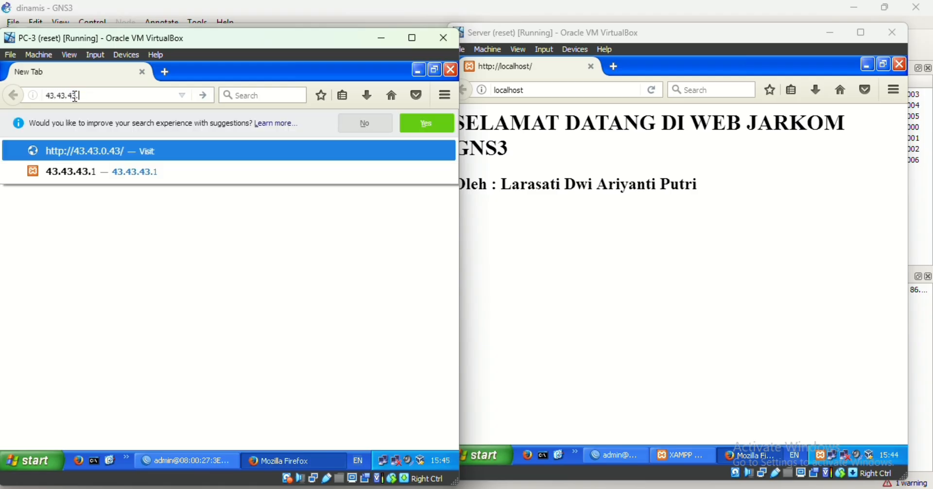
{"action": "left_click", "coordinate": [75, 96]}
{"action": "type", "text": "1"}
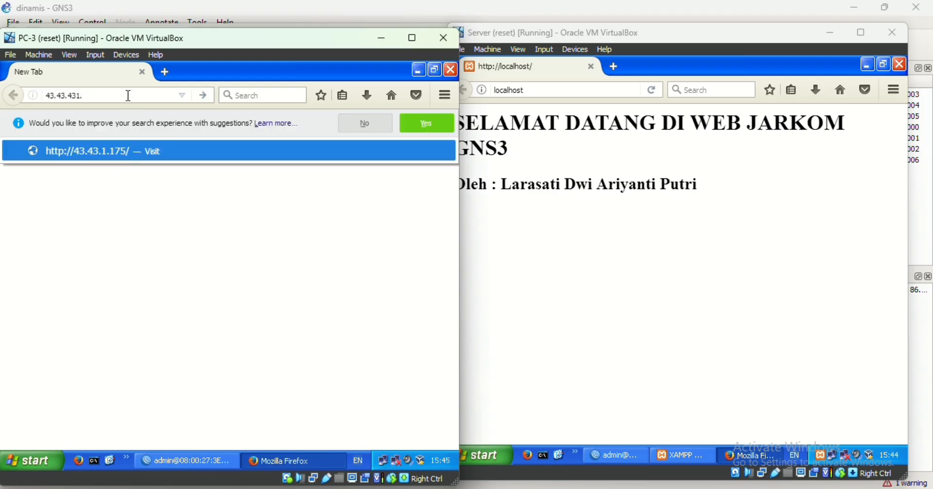
{"action": "key", "text": "BackSpace"}
{"action": "type", "text": "1"}
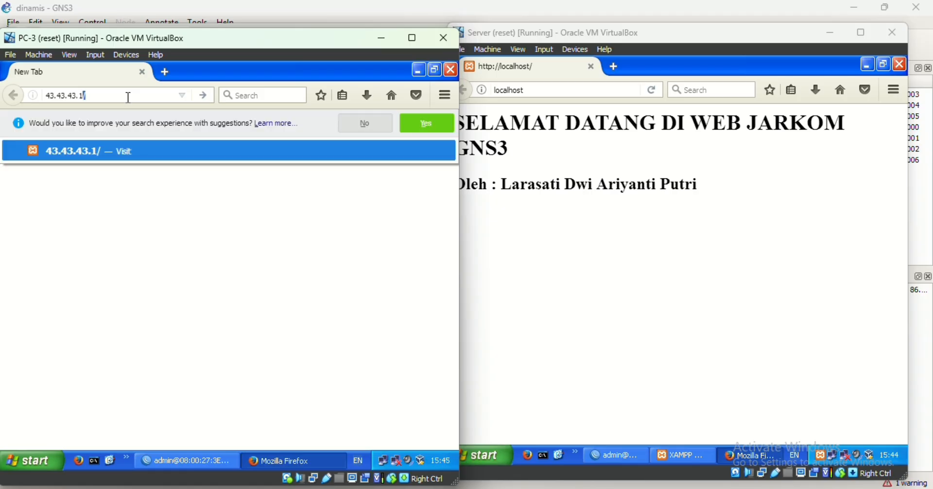
{"action": "left_click", "coordinate": [138, 156]}
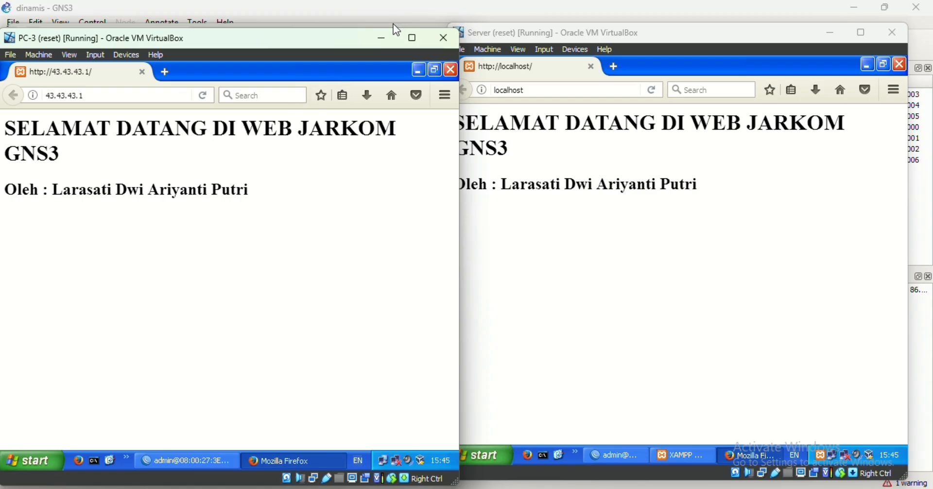
{"action": "left_click", "coordinate": [419, 70]}
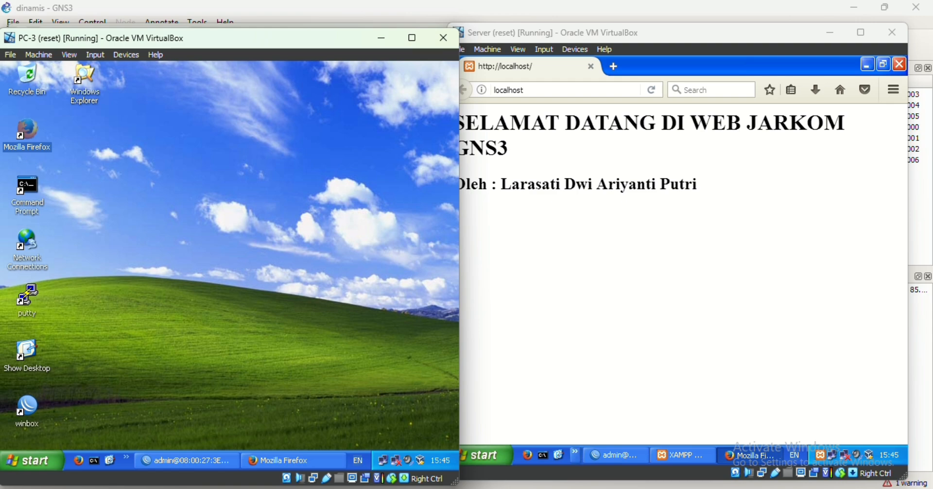
Step: Switch to the Server, minimize Firefox, and open the router's static DNS list in WinBox
{"action": "mouse_move", "coordinate": [638, 484]}
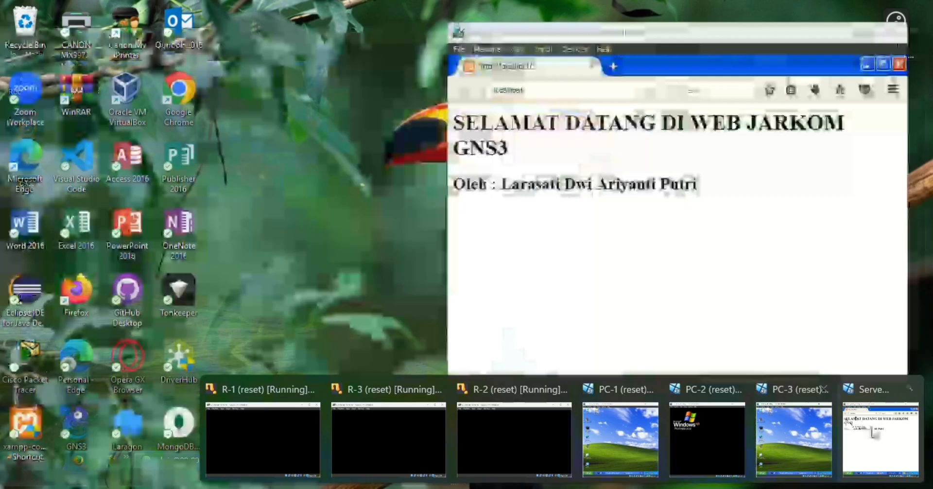
{"action": "left_click", "coordinate": [883, 435]}
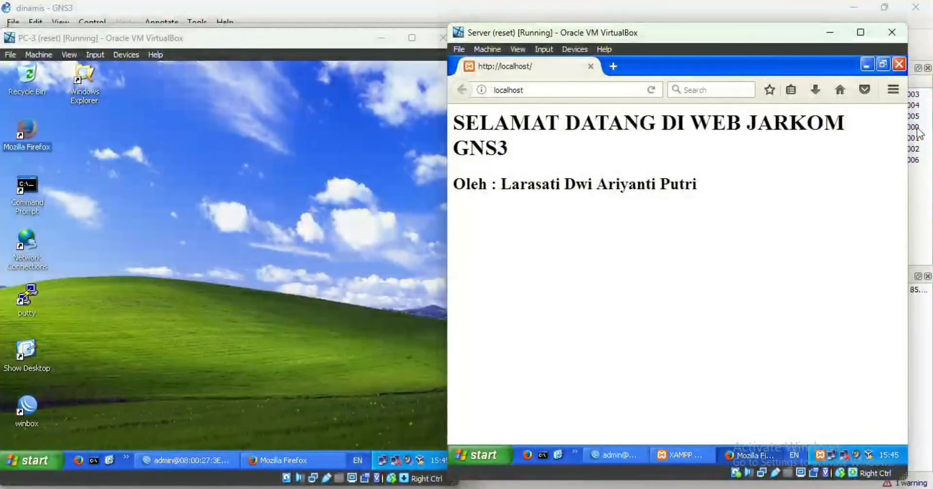
{"action": "left_click", "coordinate": [867, 64]}
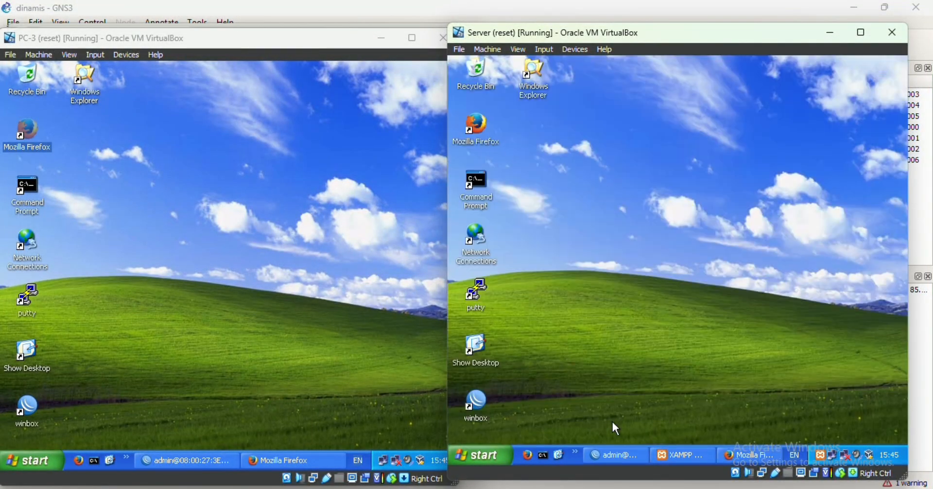
{"action": "left_click", "coordinate": [612, 456]}
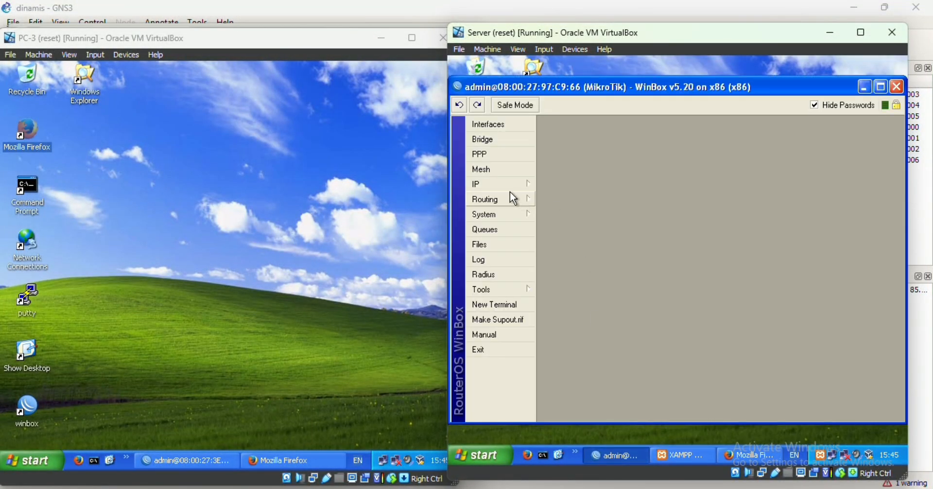
{"action": "left_click", "coordinate": [500, 184]}
{"action": "left_click", "coordinate": [549, 210]}
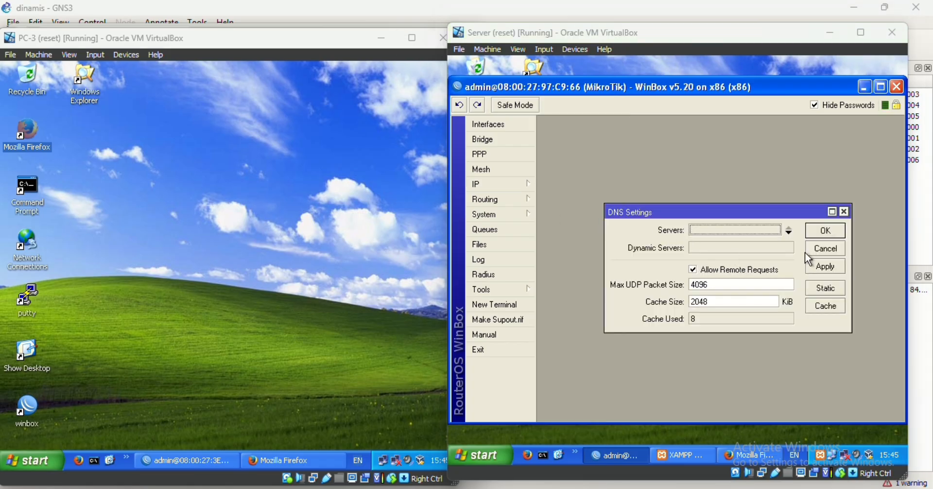
{"action": "left_click", "coordinate": [818, 288]}
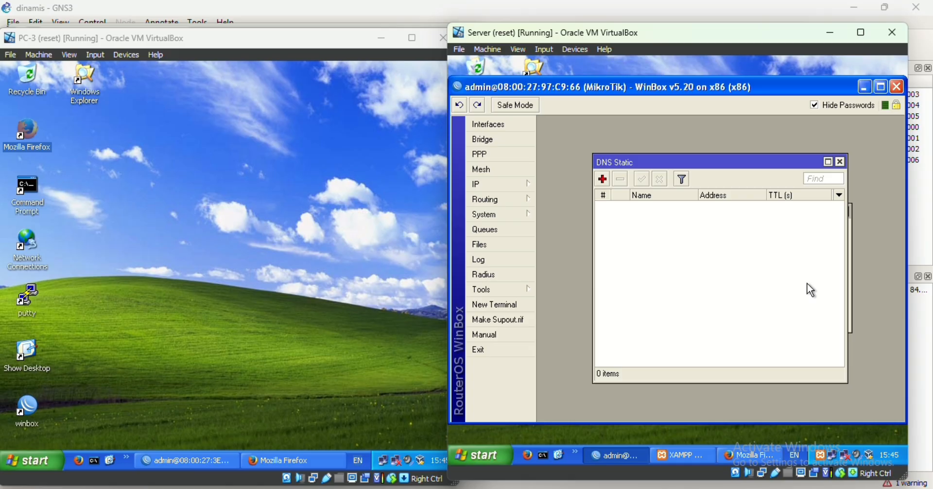
Step: Add a static DNS entry named jarkom.com with address 43.43.43.1
{"action": "left_click", "coordinate": [603, 179]}
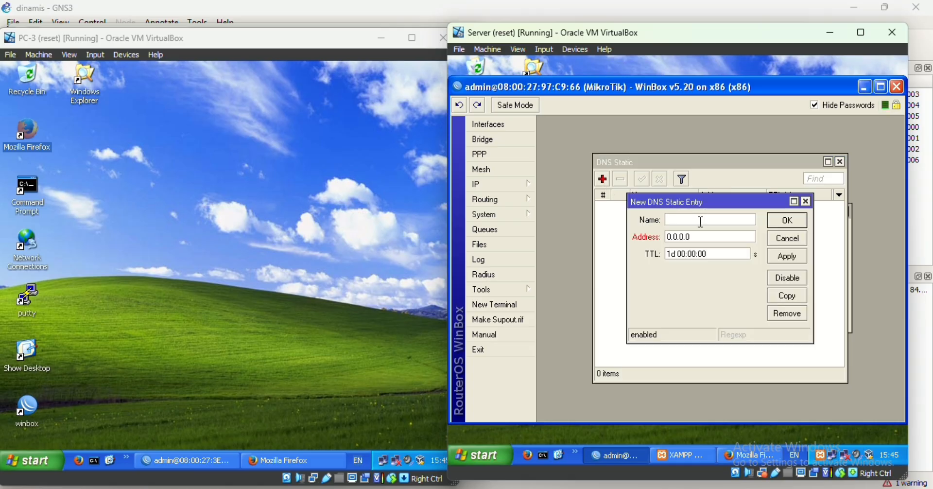
{"action": "type", "text": "jarkom.com"}
{"action": "left_click", "coordinate": [711, 236]}
{"action": "key", "text": "BackSpace"}
{"action": "key", "text": "BackSpace"}
{"action": "key", "text": "BackSpace"}
{"action": "key", "text": "BackSpace"}
{"action": "key", "text": "BackSpace"}
{"action": "key", "text": "BackSpace"}
{"action": "key", "text": "BackSpace"}
{"action": "type", "text": "43"}
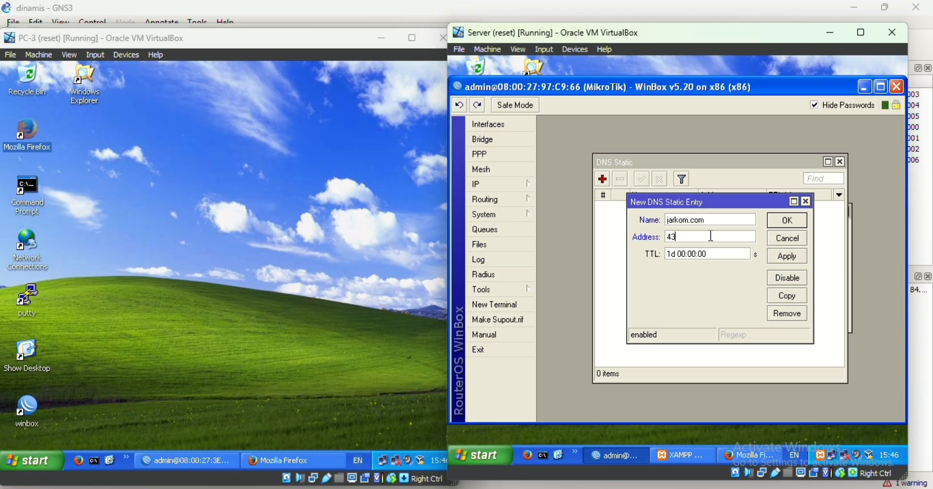
{"action": "type", "text": ".43.43.1"}
{"action": "left_click", "coordinate": [781, 224]}
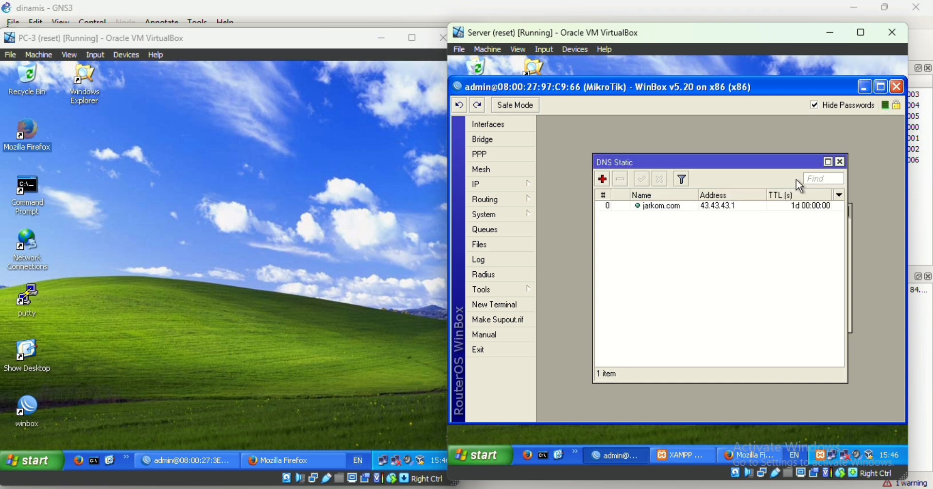
Step: Close the static DNS list, accept the DNS settings and minimize WinBox on the Server
{"action": "left_click", "coordinate": [841, 163]}
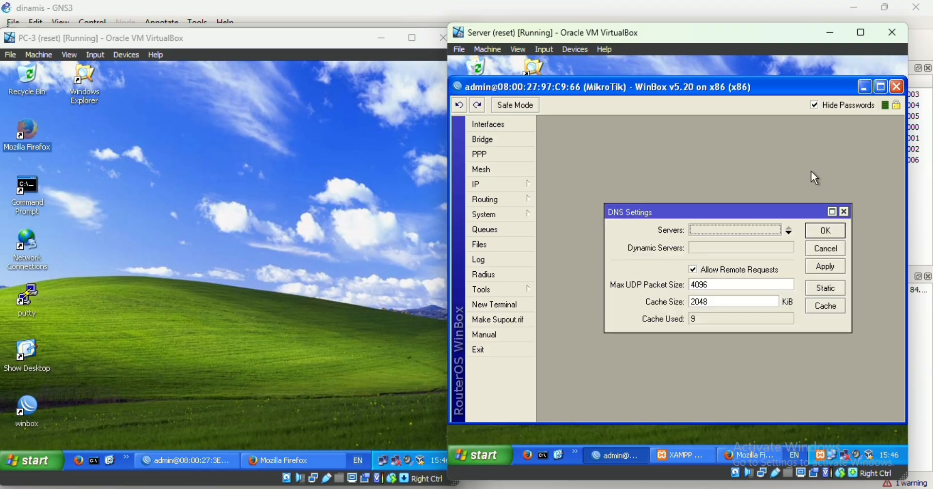
{"action": "left_click", "coordinate": [835, 229]}
{"action": "left_click", "coordinate": [864, 88]}
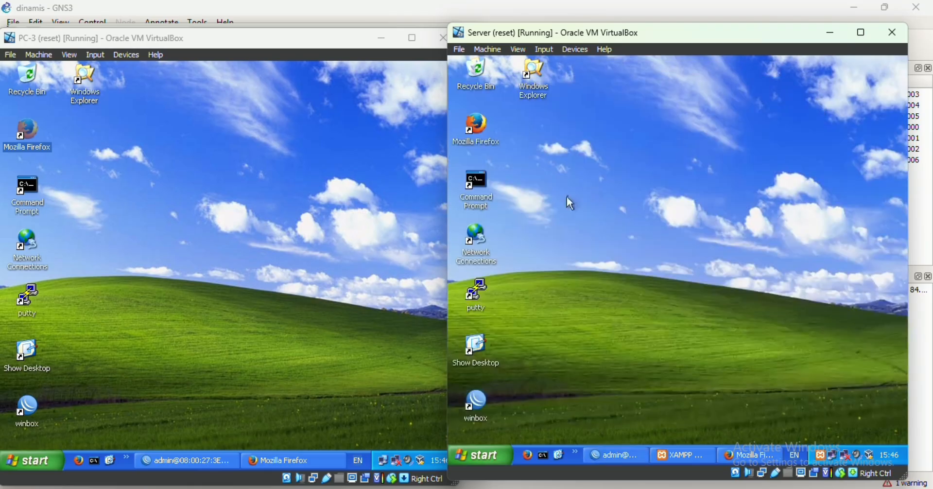
Step: Switch to PC-1, try to open jarkom.com in a new Firefox tab, close that tab and minimize the browser
{"action": "mouse_move", "coordinate": [562, 488]}
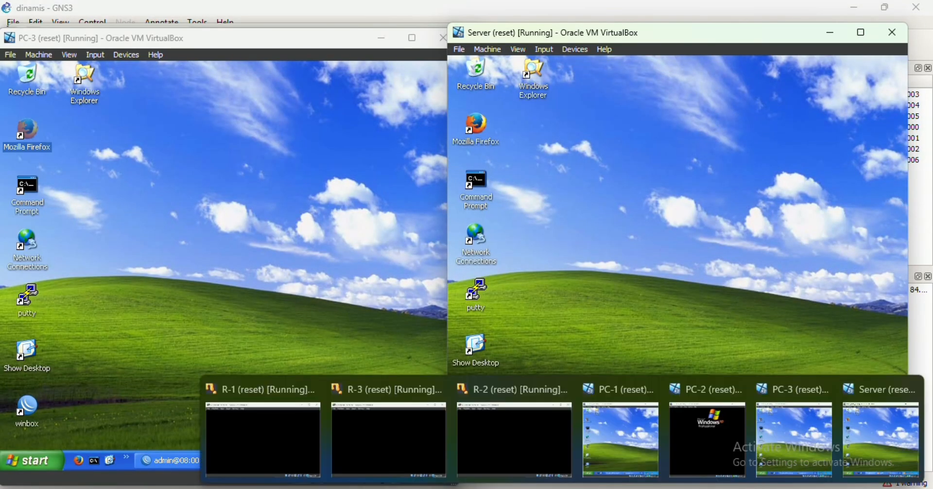
{"action": "left_click", "coordinate": [627, 454]}
{"action": "left_click", "coordinate": [266, 467]}
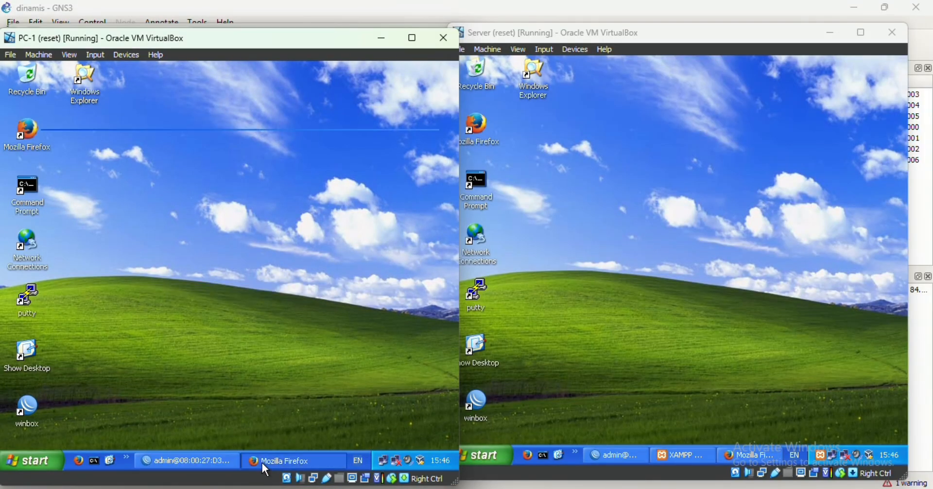
{"action": "left_click", "coordinate": [171, 88]}
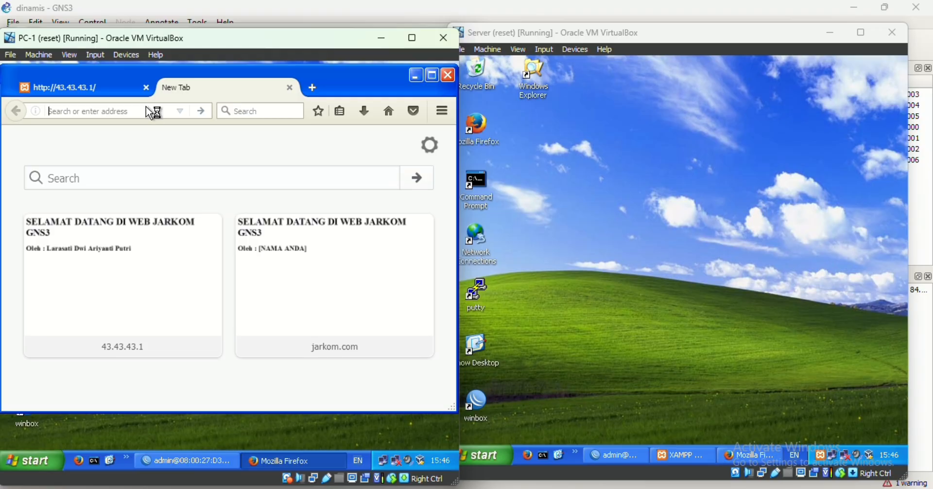
{"action": "type", "text": "jarkom.com/"}
{"action": "left_click", "coordinate": [122, 111]}
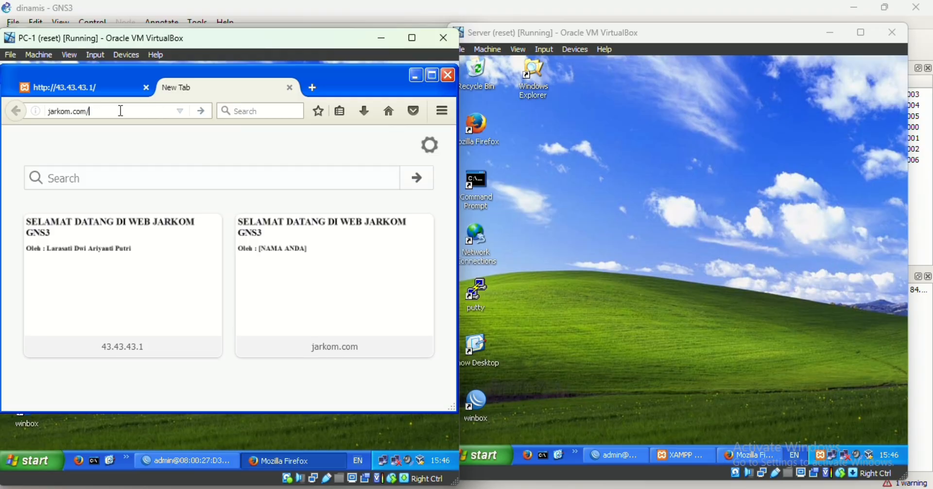
{"action": "key", "text": "Return"}
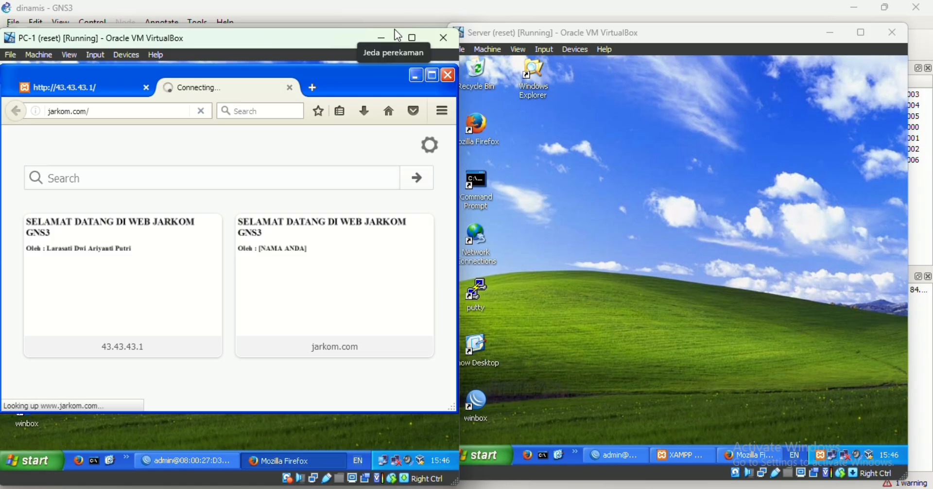
{"action": "left_click", "coordinate": [290, 87]}
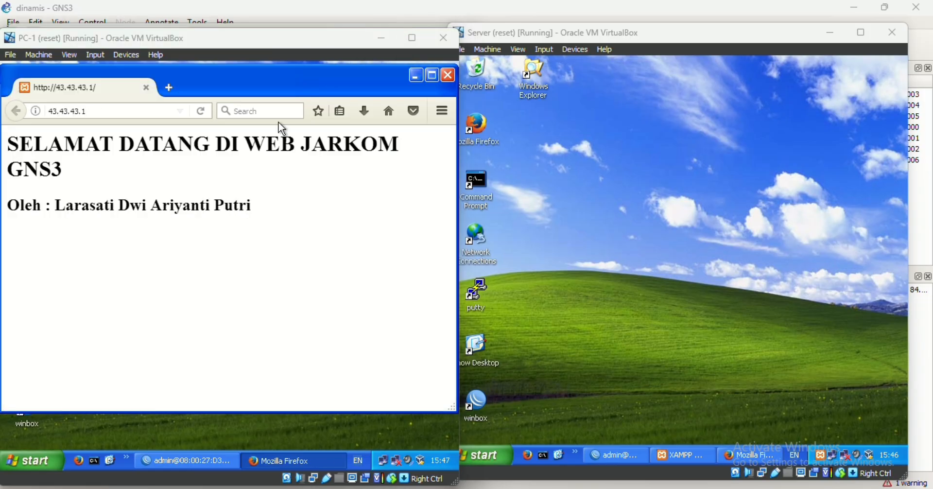
{"action": "left_click", "coordinate": [416, 76]}
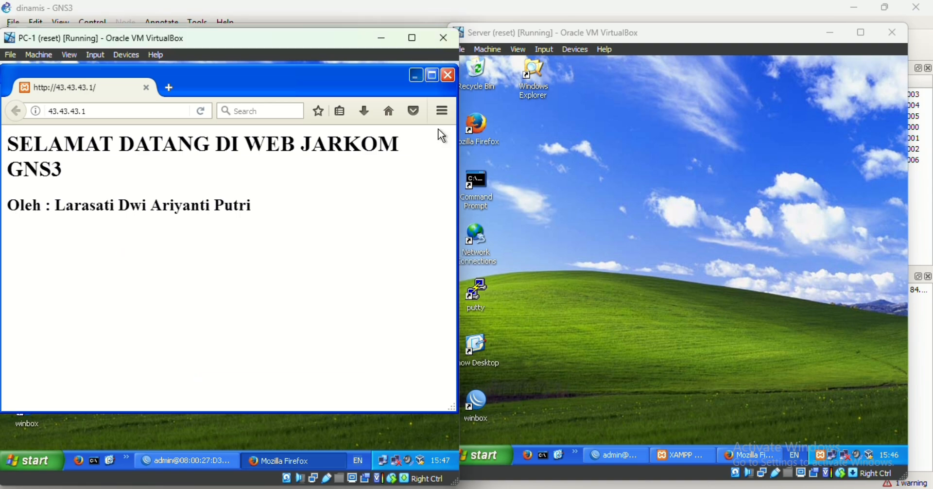
Step: Set PC-1's preferred DNS server to 13.13.13.3 in its Local Area Connection TCP/IP properties and close the connection windows
{"action": "left_click", "coordinate": [384, 456]}
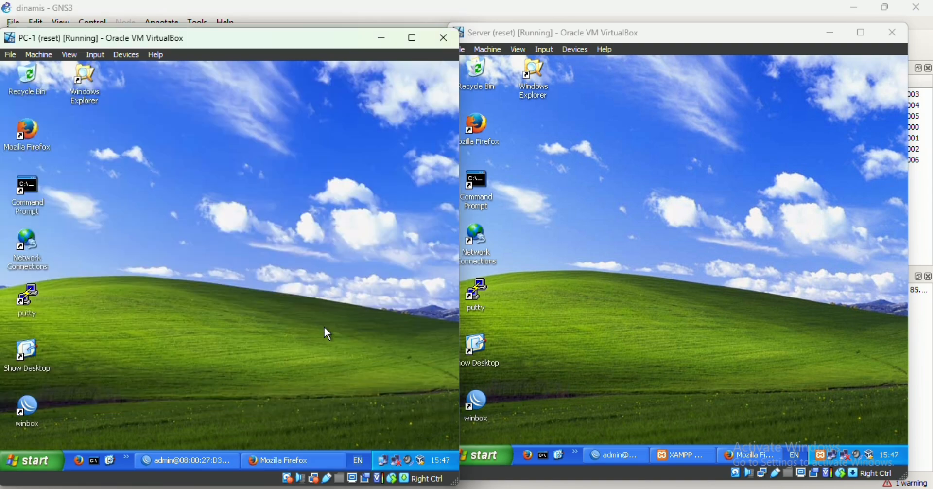
{"action": "double_click", "coordinate": [386, 468]}
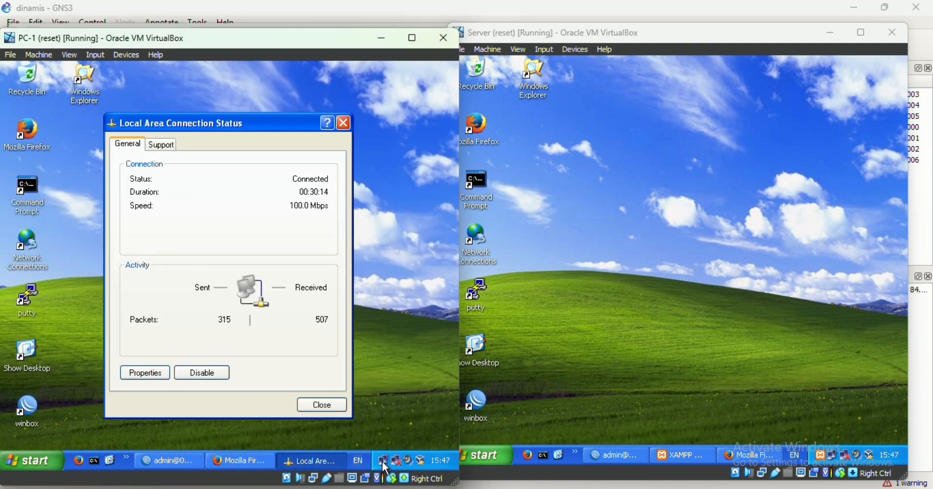
{"action": "left_click", "coordinate": [165, 377]}
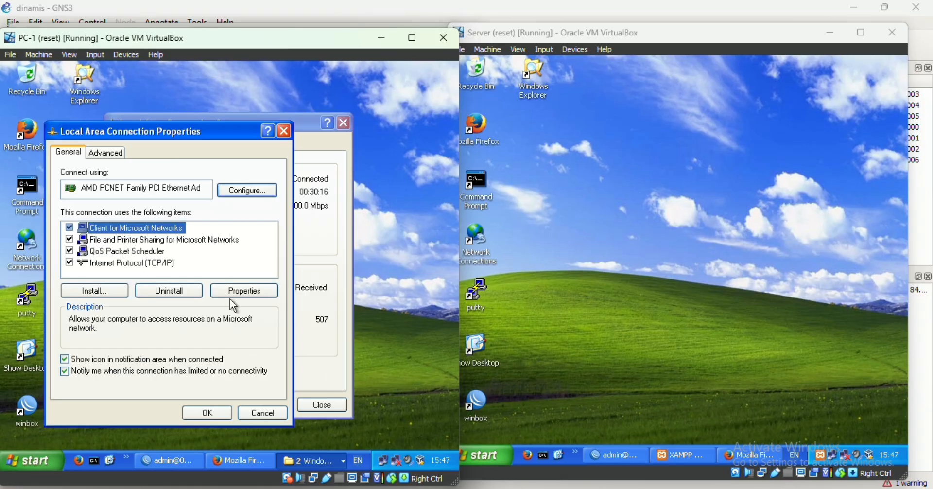
{"action": "left_click", "coordinate": [171, 263]}
{"action": "left_click", "coordinate": [247, 292]}
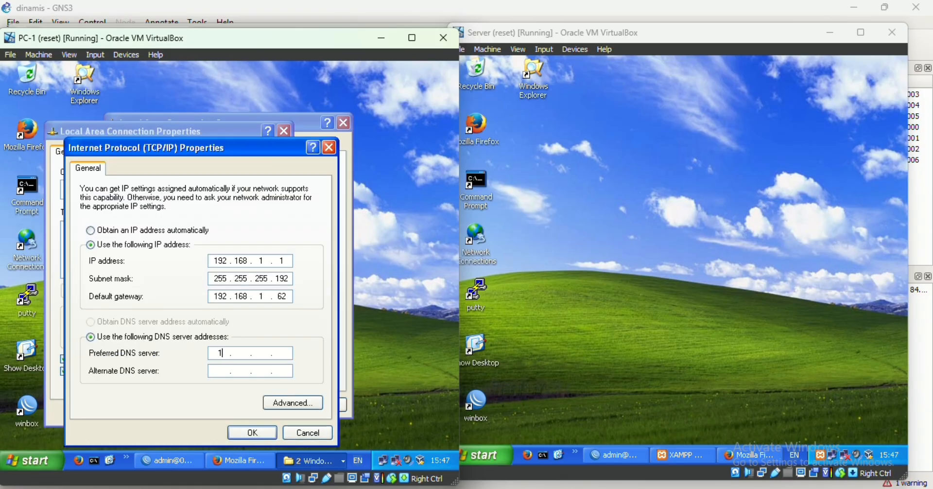
{"action": "type", "text": "3 . 13 . 3"}
{"action": "left_click", "coordinate": [250, 433]}
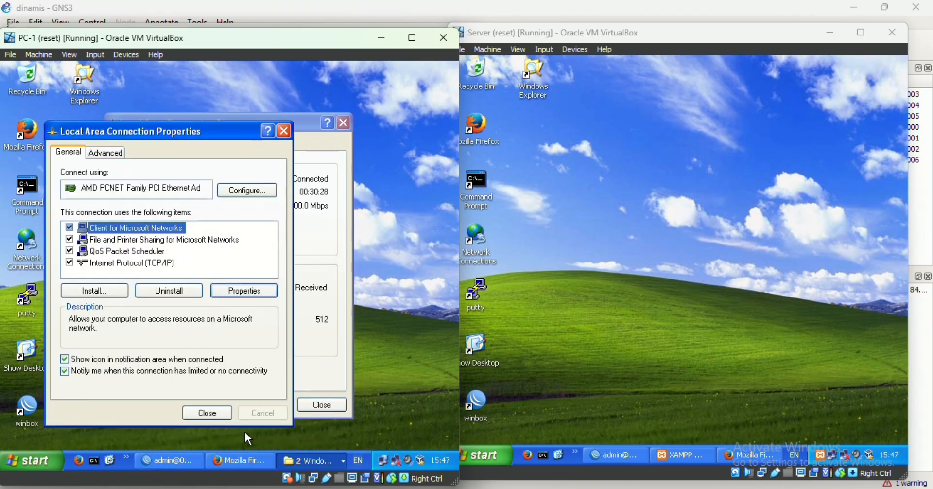
{"action": "left_click", "coordinate": [218, 413]}
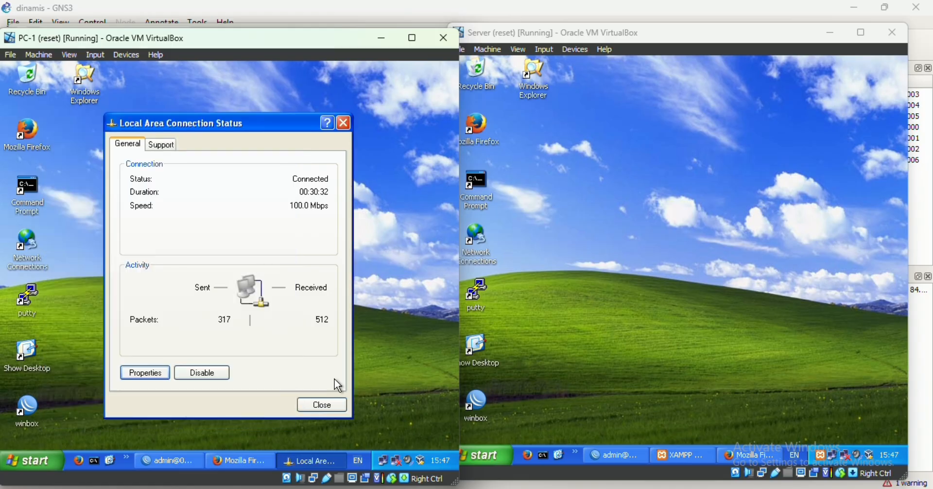
{"action": "left_click", "coordinate": [323, 405]}
Step: Test jarkom.com in a new Firefox tab on PC-1, then minimize the browser
{"action": "left_click", "coordinate": [268, 454]}
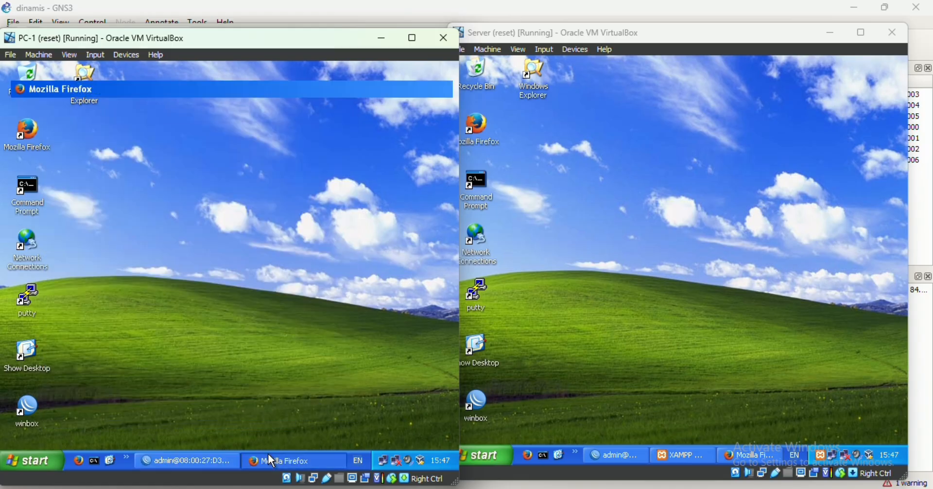
{"action": "left_click", "coordinate": [169, 87]}
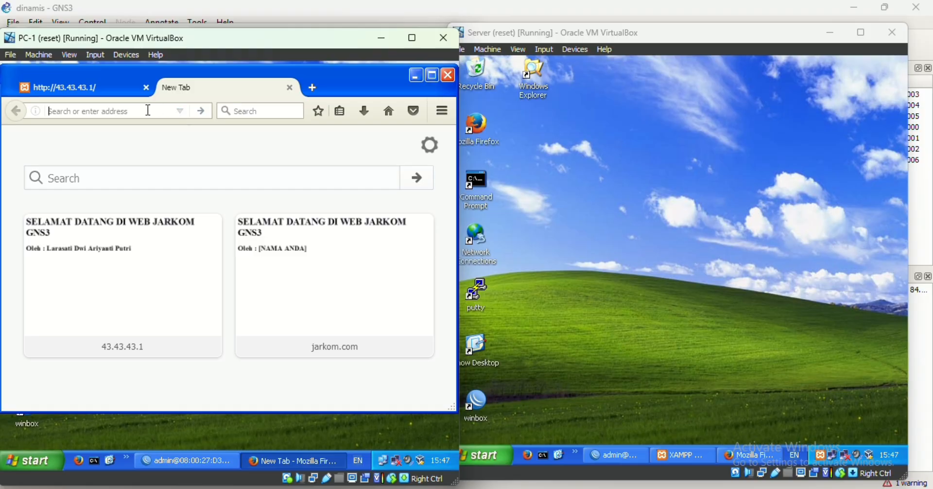
{"action": "type", "text": "jarkom.com/"}
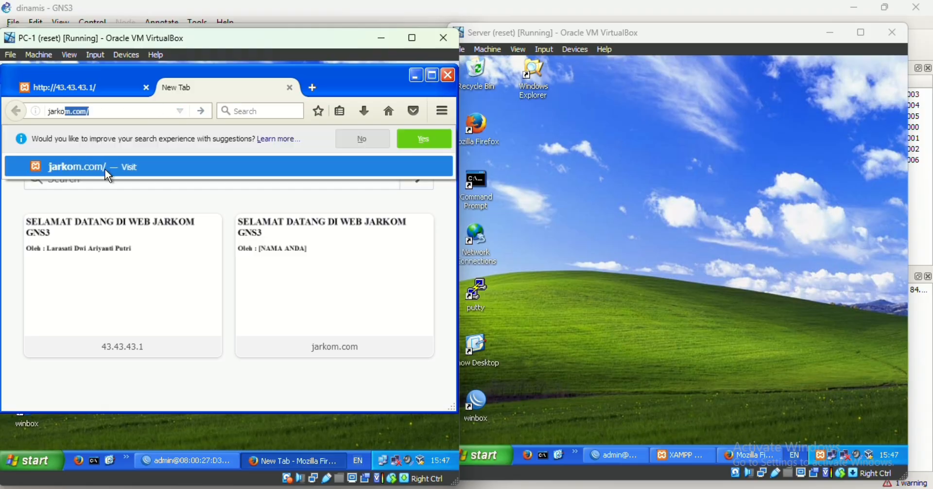
{"action": "left_click", "coordinate": [104, 169]}
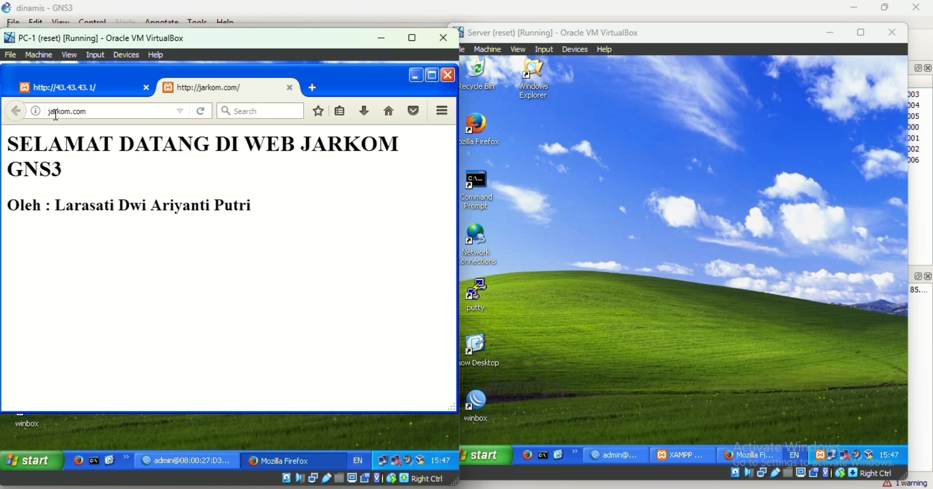
{"action": "left_click", "coordinate": [416, 76]}
Step: Switch to PC-3, set its Local Area Connection's preferred DNS server to 23.23.23.3 and close the connection windows
{"action": "mouse_move", "coordinate": [673, 488]}
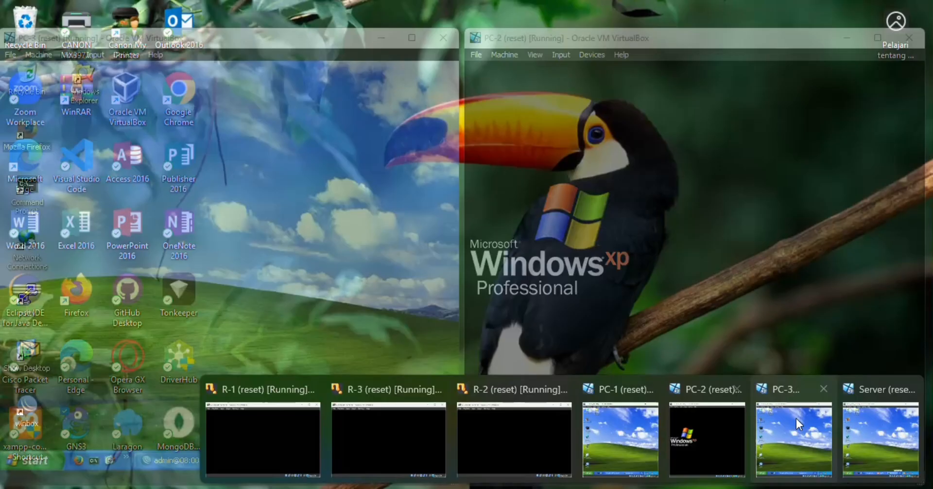
{"action": "left_click", "coordinate": [797, 426]}
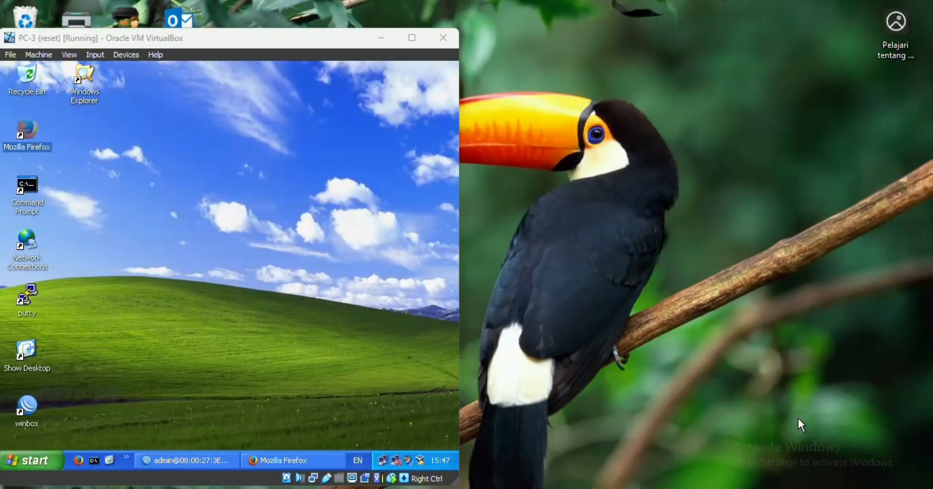
{"action": "left_click", "coordinate": [392, 467]}
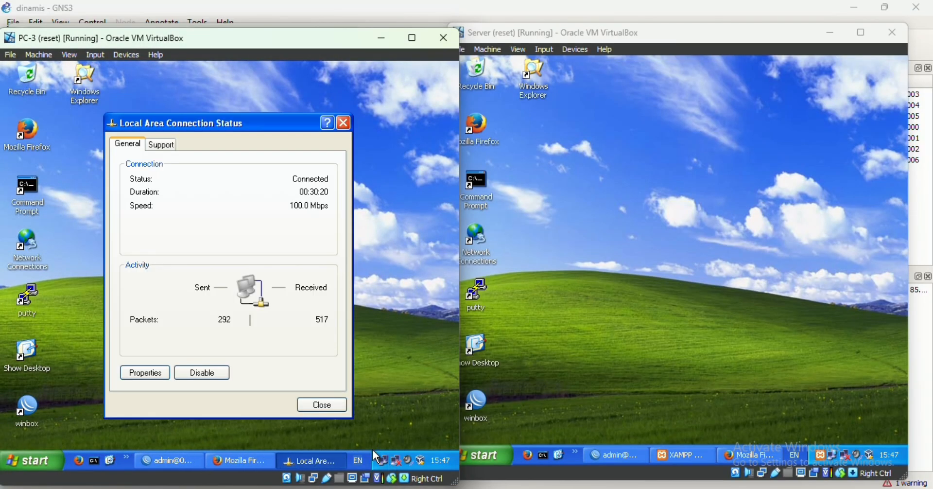
{"action": "left_click", "coordinate": [159, 371]}
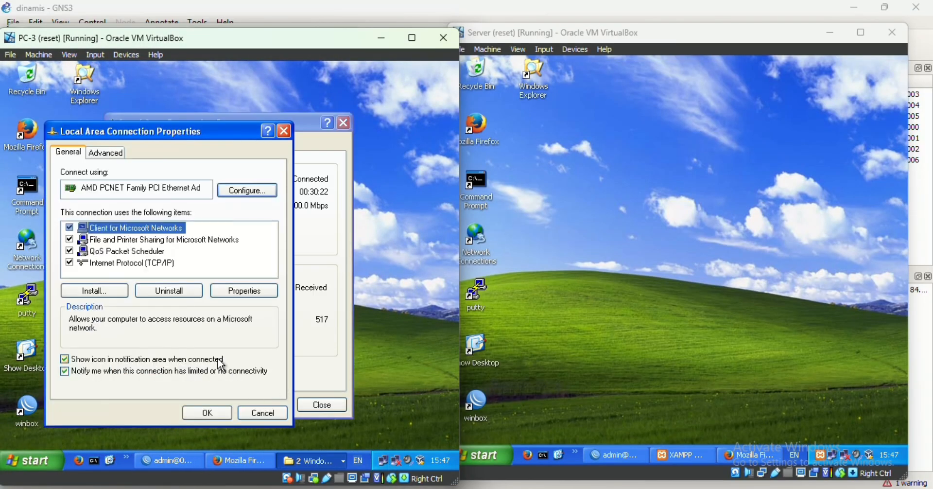
{"action": "left_click", "coordinate": [172, 263]}
{"action": "left_click", "coordinate": [242, 290]}
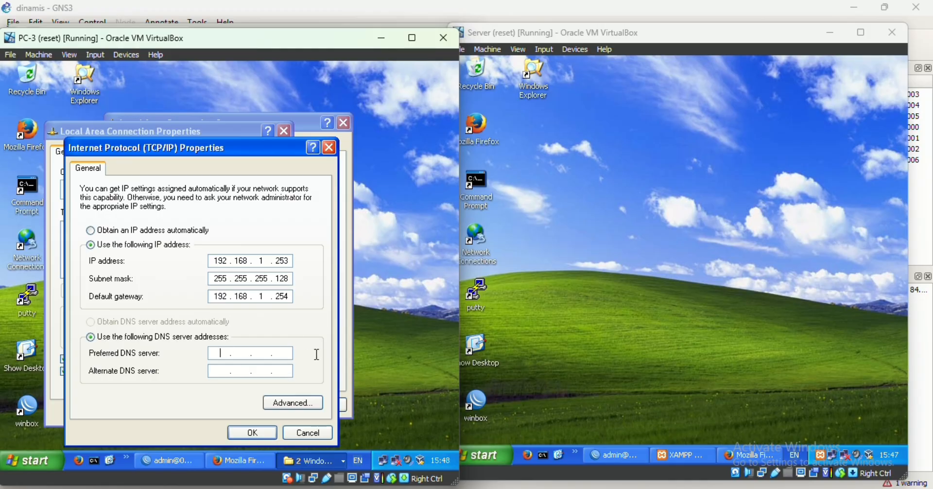
{"action": "type", "text": "23 . 23 .23.3"}
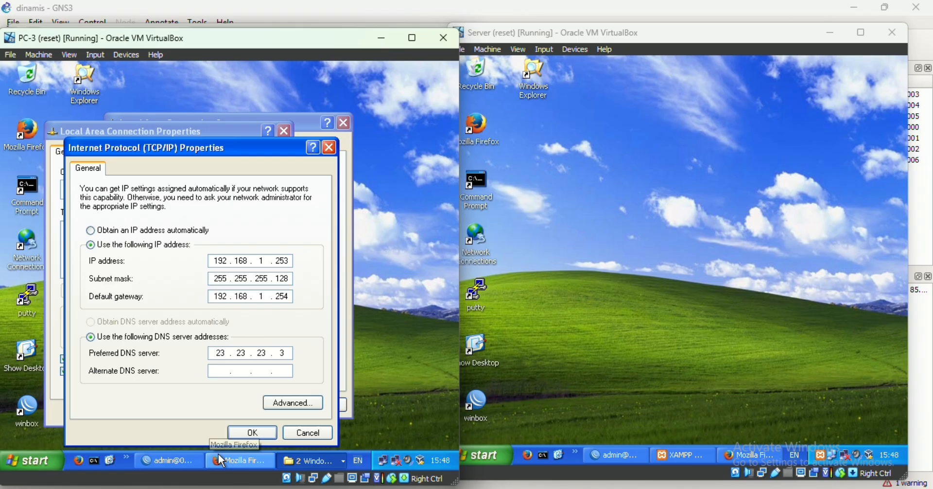
{"action": "left_click", "coordinate": [253, 433]}
{"action": "left_click", "coordinate": [222, 413]}
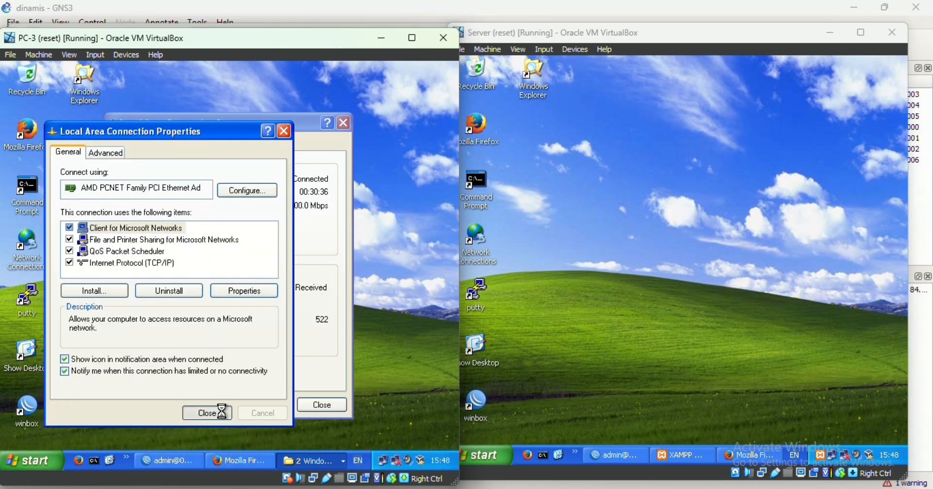
{"action": "left_click", "coordinate": [319, 405]}
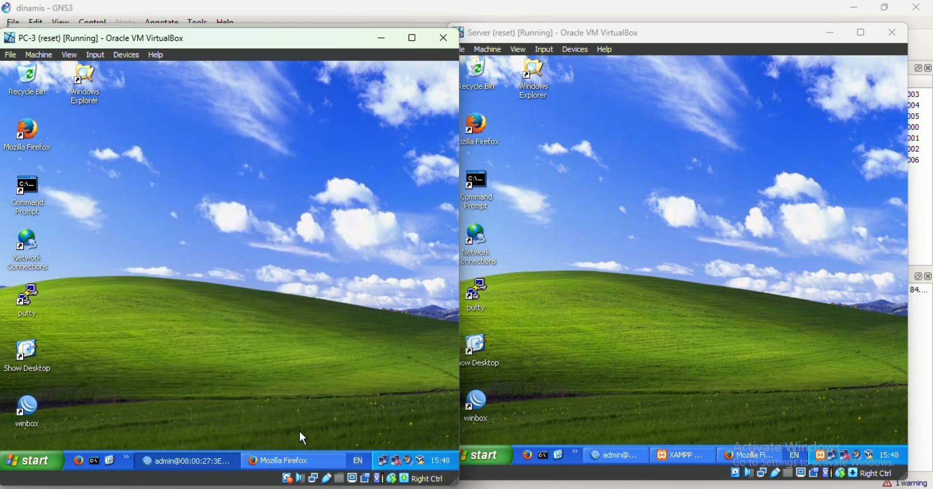
Step: Test jarkom.com in a new Firefox tab on PC-3
{"action": "left_click", "coordinate": [298, 462]}
{"action": "left_click", "coordinate": [167, 72]}
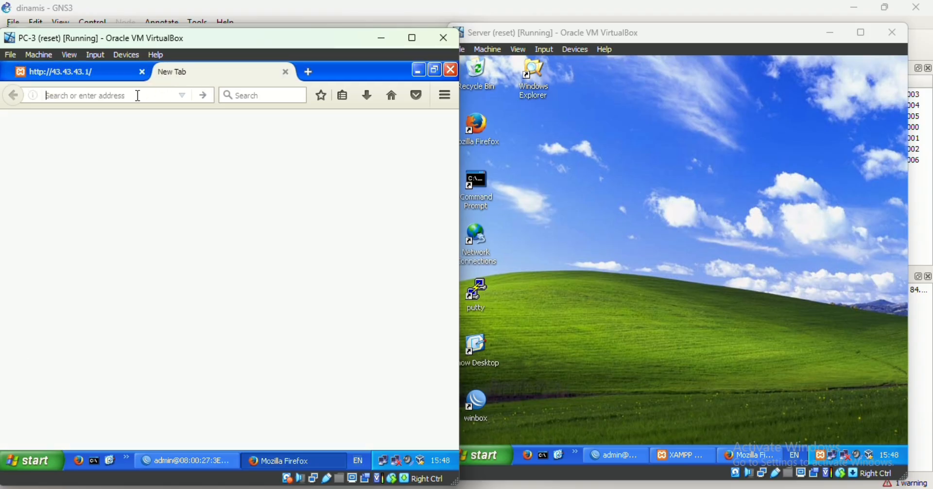
{"action": "type", "text": "jarko"}
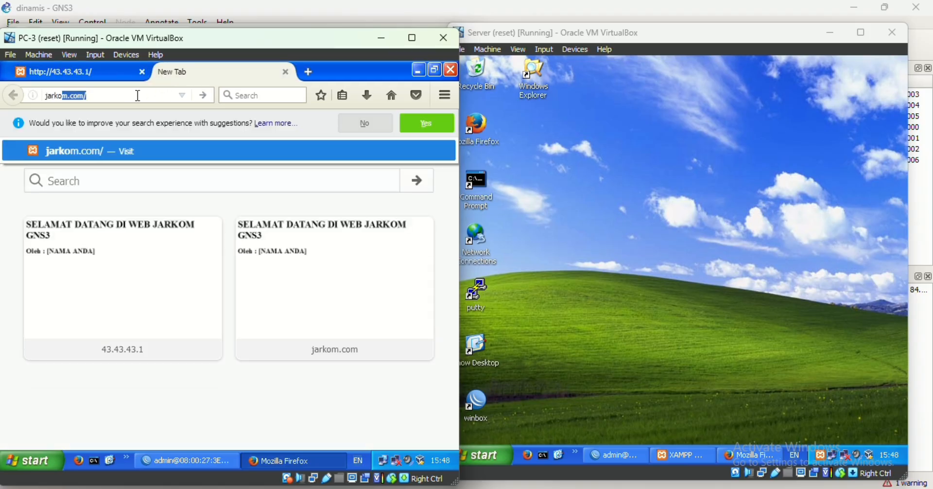
{"action": "type", "text": "m"}
{"action": "key", "text": "Return"}
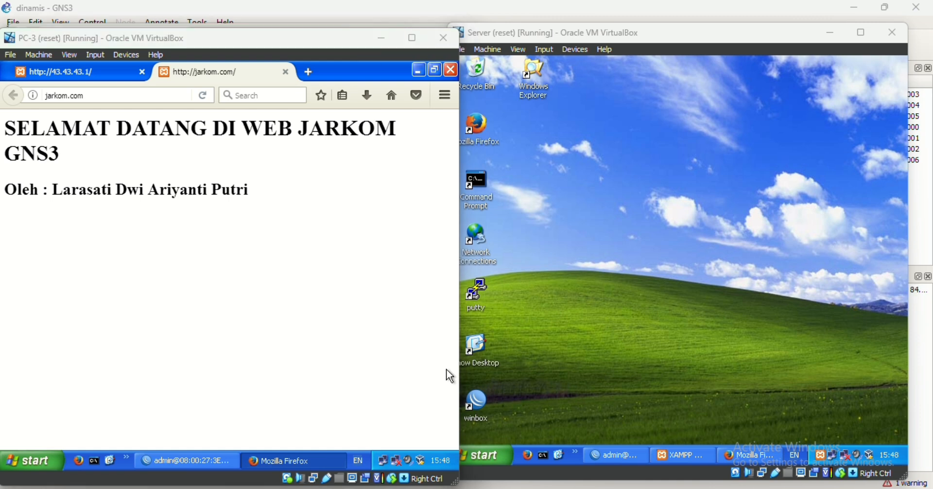
Step: Switch to the lab PDF in Google Classroom and read the DNS and Fail Over instructions on page 4
{"action": "left_click", "coordinate": [418, 488]}
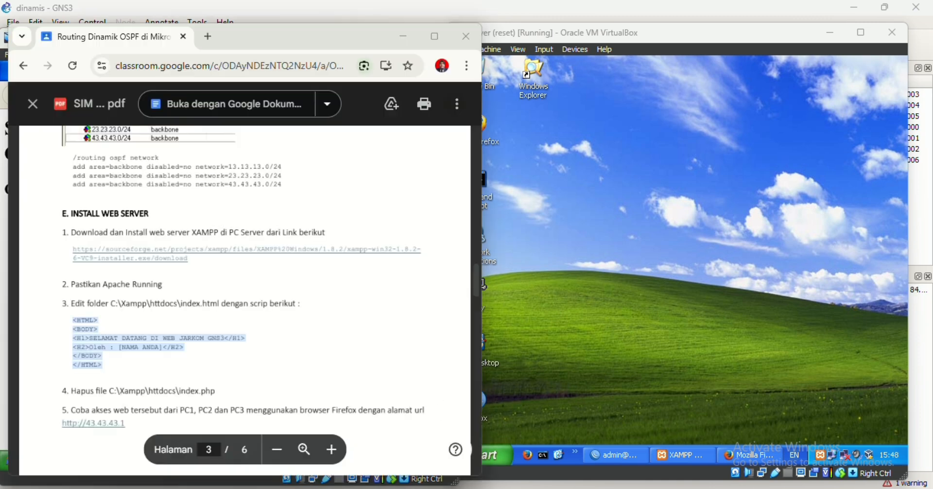
{"action": "left_click", "coordinate": [303, 322]}
{"action": "scroll", "coordinate": [303, 322], "scroll_direction": "down", "scroll_amount": 5}
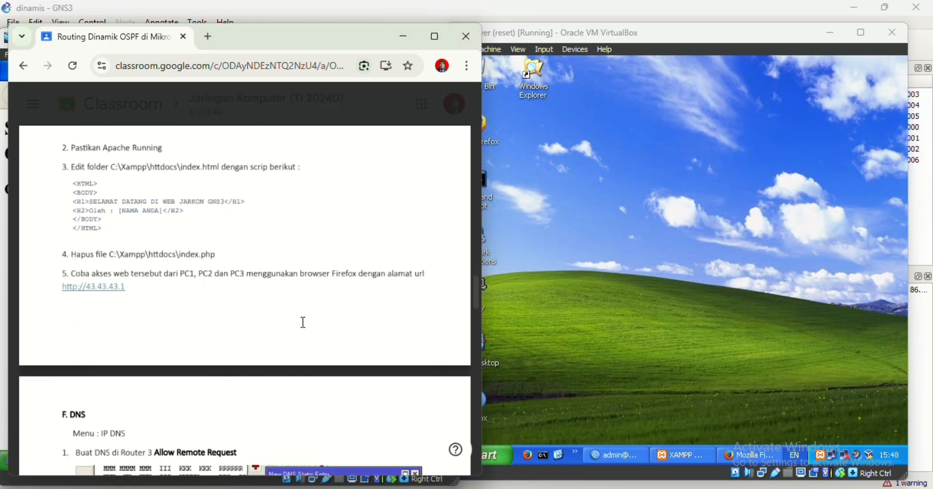
{"action": "scroll", "coordinate": [303, 322], "scroll_direction": "down", "scroll_amount": 5}
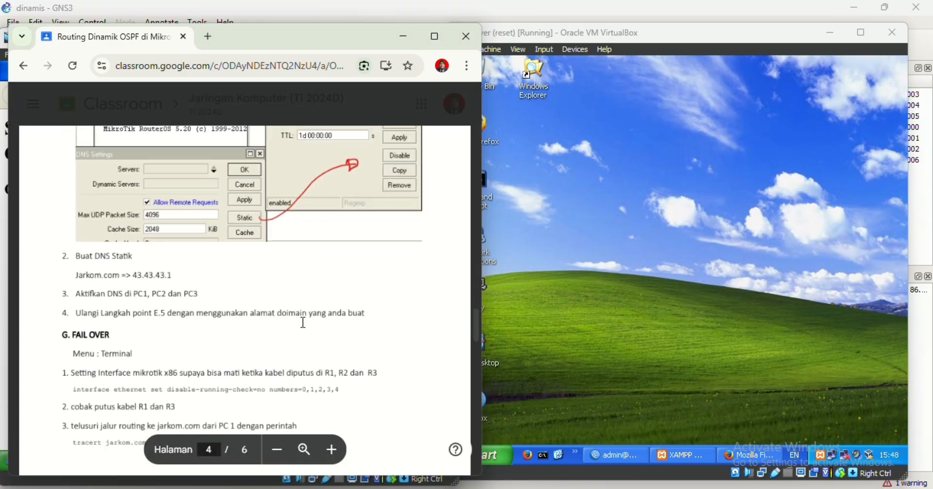
{"action": "scroll", "coordinate": [303, 322], "scroll_direction": "down", "scroll_amount": 1}
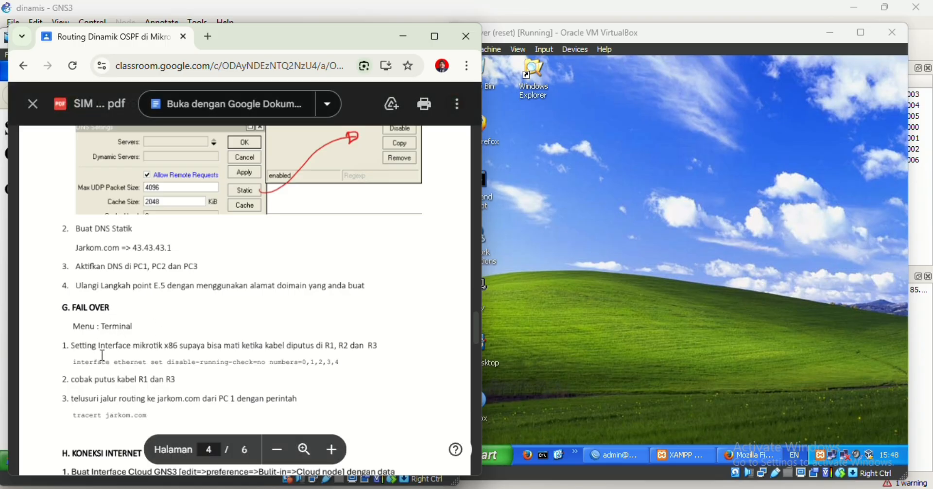
{"action": "scroll", "coordinate": [140, 351], "scroll_direction": "down", "scroll_amount": 3}
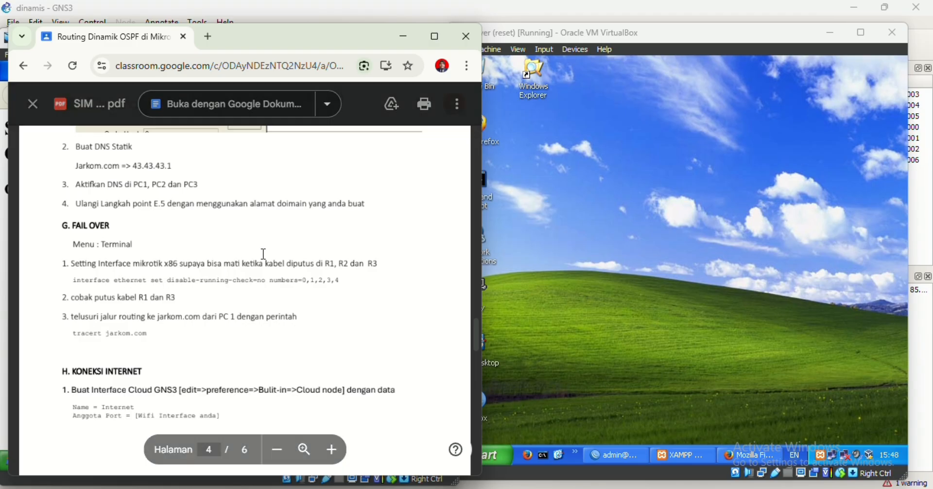
{"action": "left_click", "coordinate": [396, 25]}
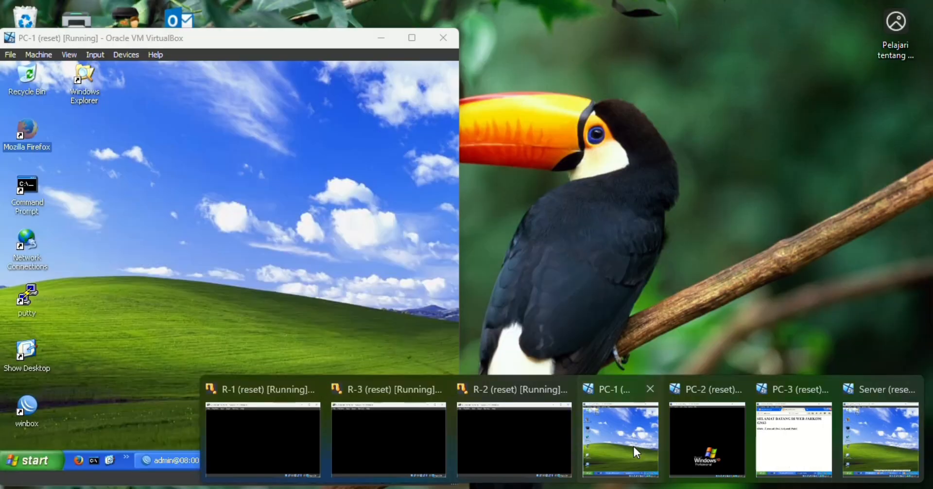
Step: Open a WinBox terminal on PC-1 and copy the interface ethernet command from the Fail Over section of the lab PDF
{"action": "left_click", "coordinate": [634, 446]}
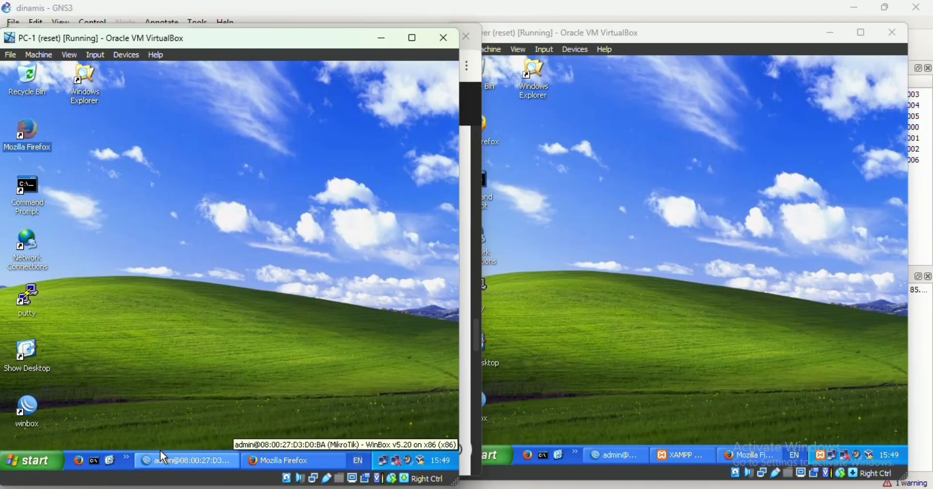
{"action": "left_click", "coordinate": [184, 460]}
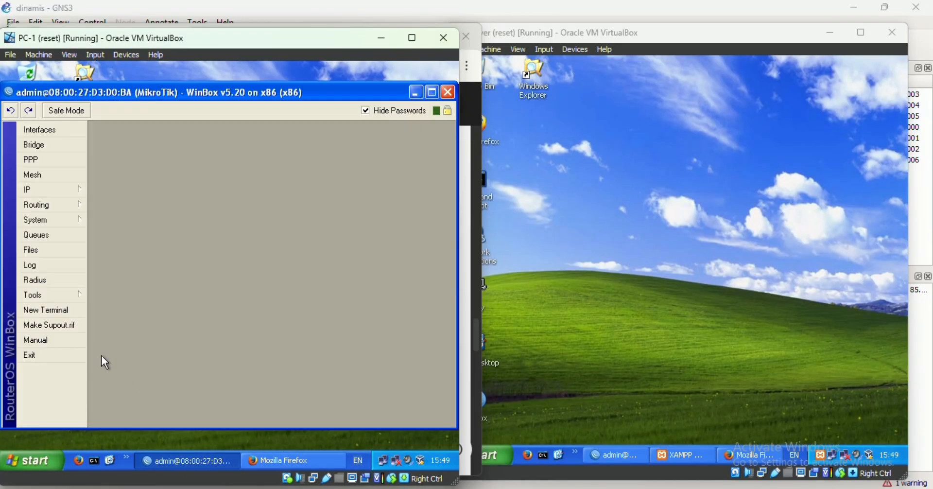
{"action": "left_click", "coordinate": [51, 309]}
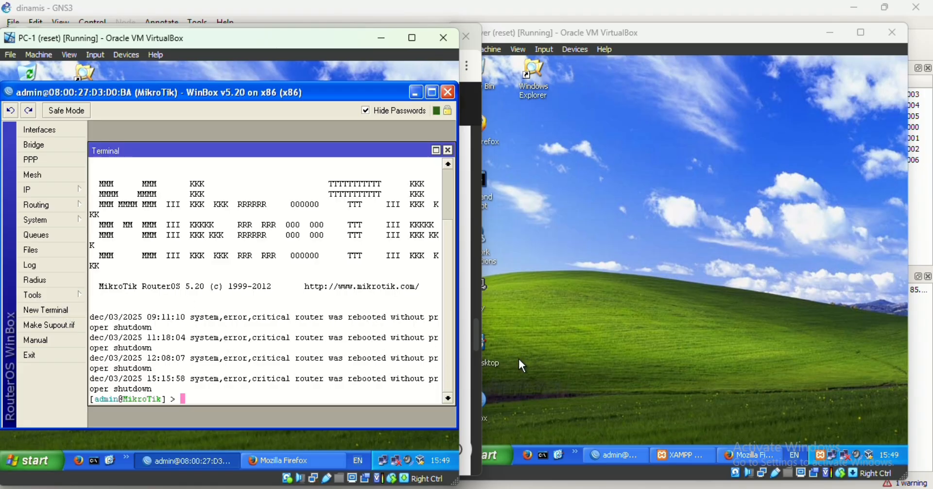
{"action": "key", "text": "alt+Tab"}
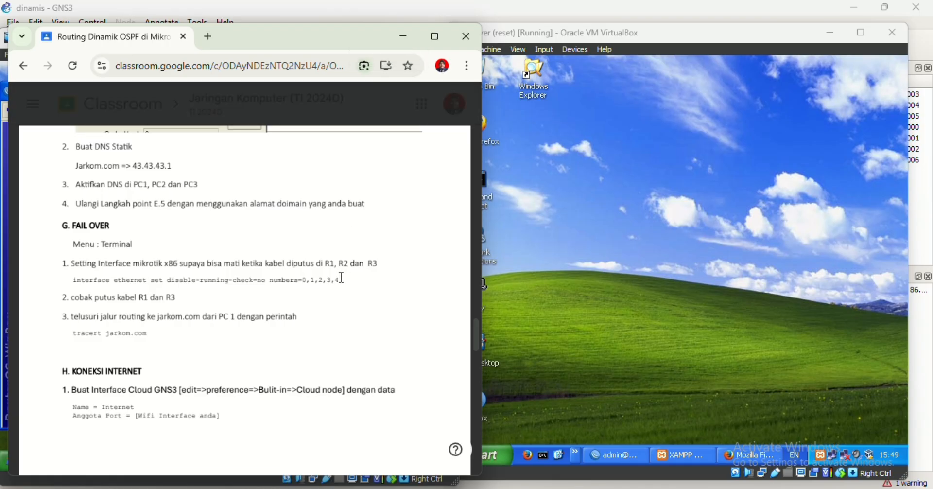
{"action": "left_click_drag", "start_coordinate": [342, 278], "coordinate": [80, 286]}
{"action": "key", "text": "ctrl+c"}
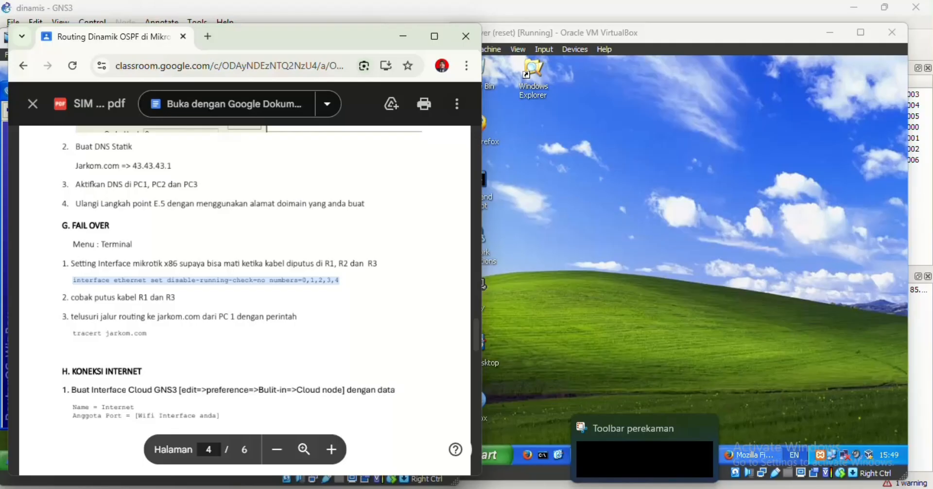
Step: Run "interface ethernet set disable-running-check=no numbers=0,1,2,3,4" in PC-1's WinBox terminal
{"action": "mouse_move", "coordinate": [613, 488]}
{"action": "left_click", "coordinate": [607, 448]}
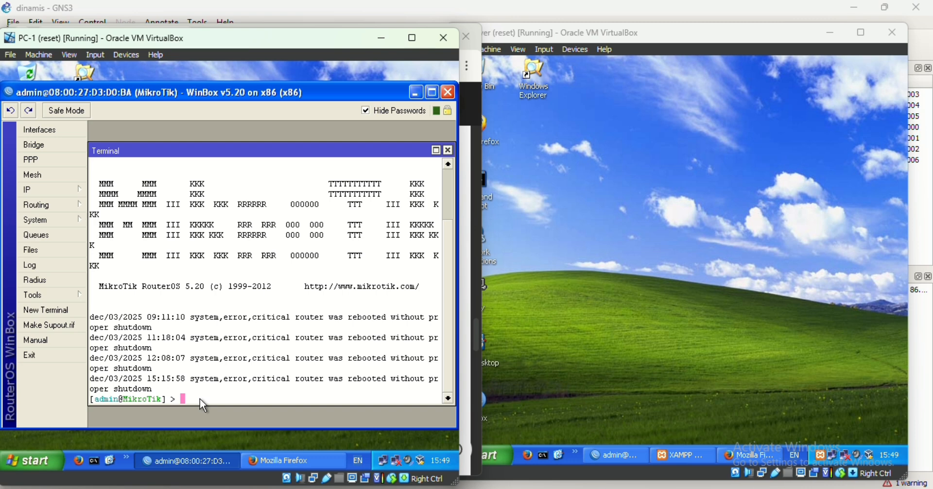
{"action": "right_click", "coordinate": [188, 398]}
{"action": "left_click", "coordinate": [220, 444]}
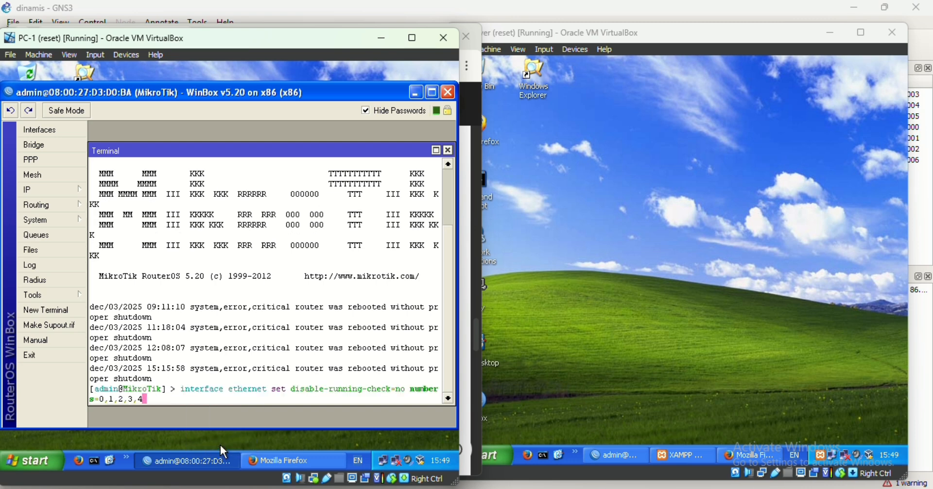
{"action": "key", "text": "Return"}
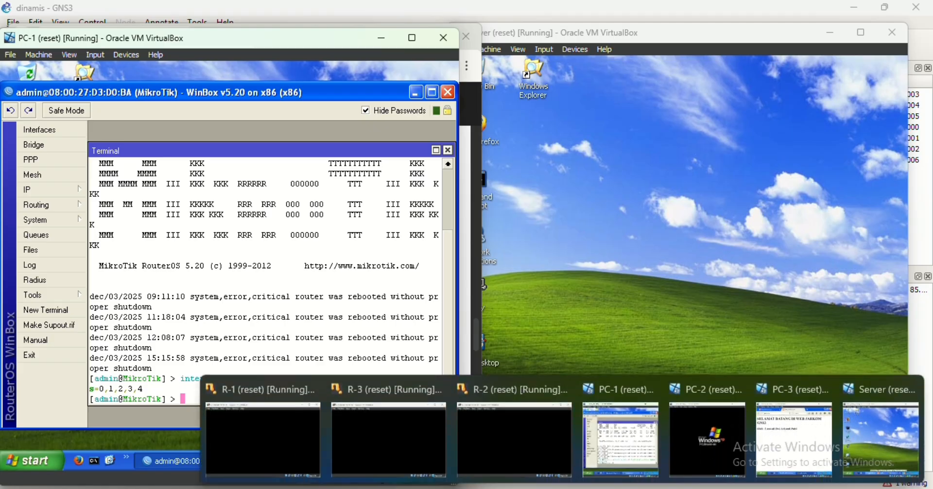
Step: Switch to PC-3, minimize Firefox and run "interface ethernet set disable-running-check=no numbers=0,1,2,3,4" in a new WinBox terminal
{"action": "mouse_move", "coordinate": [737, 442]}
{"action": "left_click", "coordinate": [794, 440]}
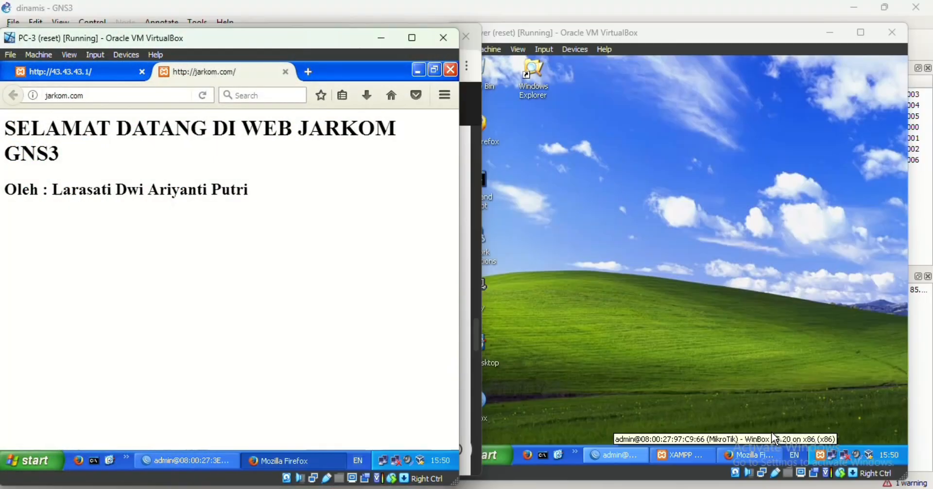
{"action": "left_click", "coordinate": [452, 73]}
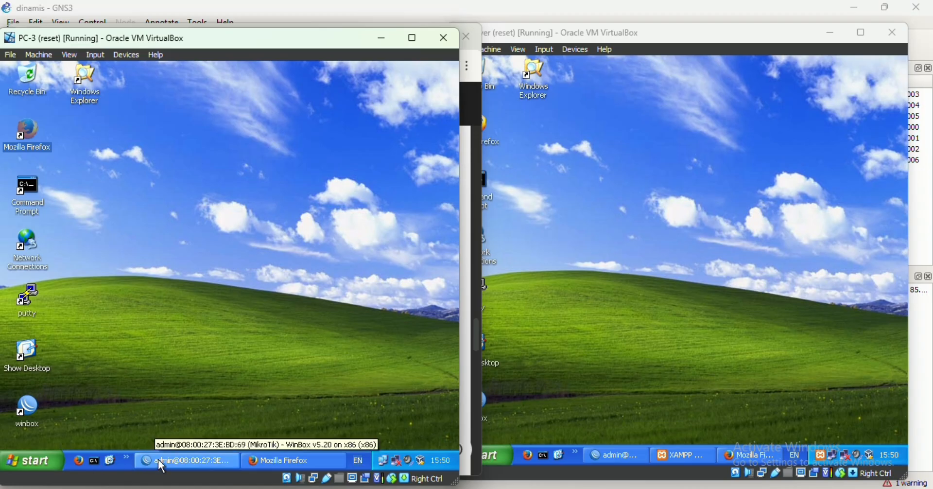
{"action": "left_click", "coordinate": [163, 466]}
{"action": "left_click", "coordinate": [51, 310]}
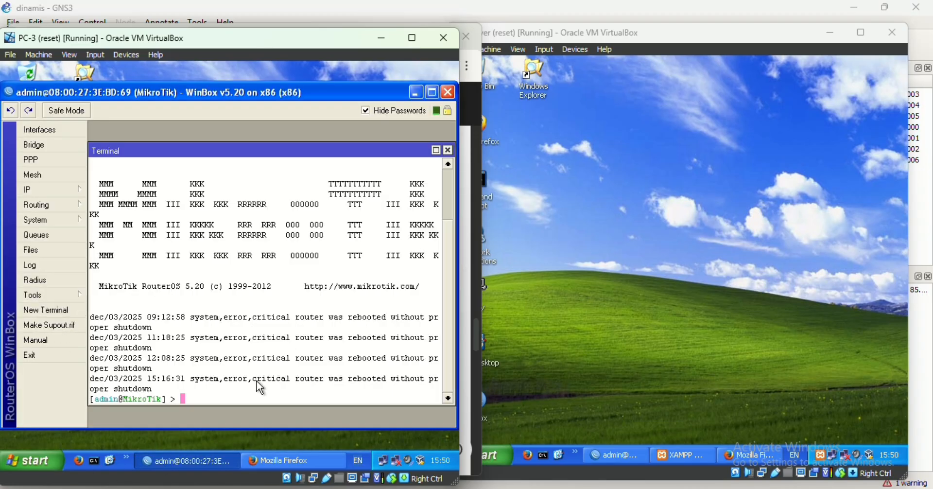
{"action": "right_click", "coordinate": [222, 398]}
{"action": "left_click", "coordinate": [248, 445]}
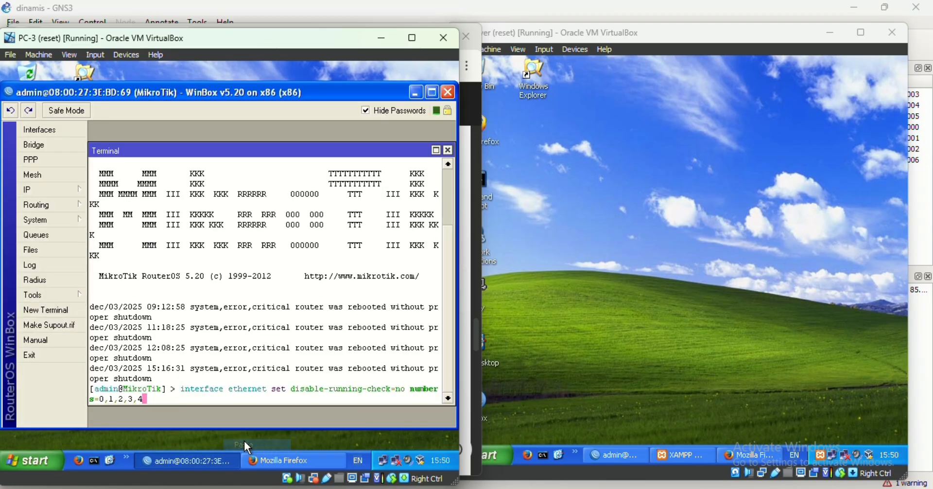
{"action": "key", "text": "Return"}
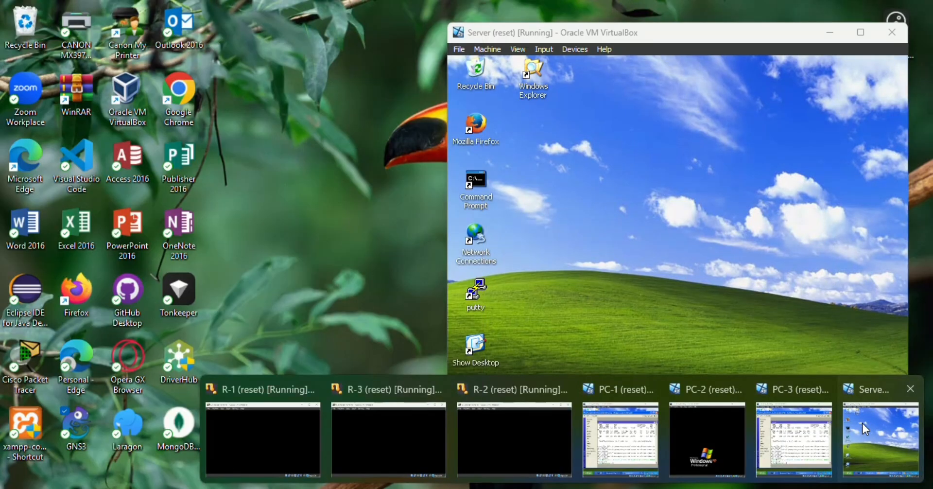
Step: Switch to the Server machine and run "interface ethernet set disable-running-check=no numbers=0,1,2,3,4" in a new WinBox terminal
{"action": "left_click", "coordinate": [862, 423]}
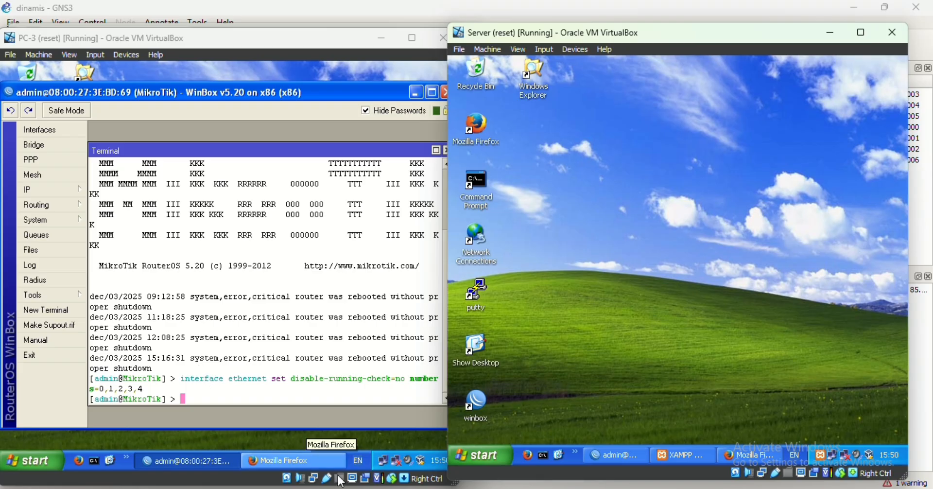
{"action": "mouse_move", "coordinate": [563, 488]}
{"action": "left_click", "coordinate": [864, 439]}
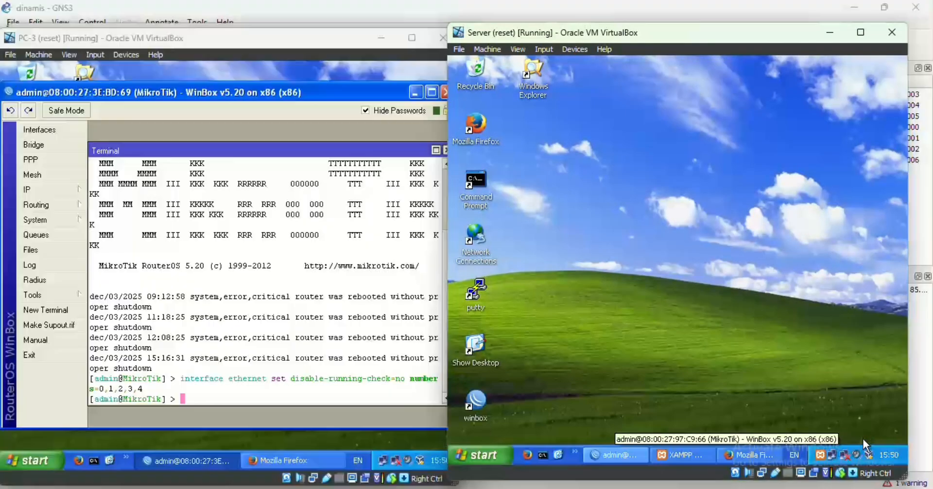
{"action": "left_click", "coordinate": [617, 454]}
{"action": "left_click", "coordinate": [520, 298]}
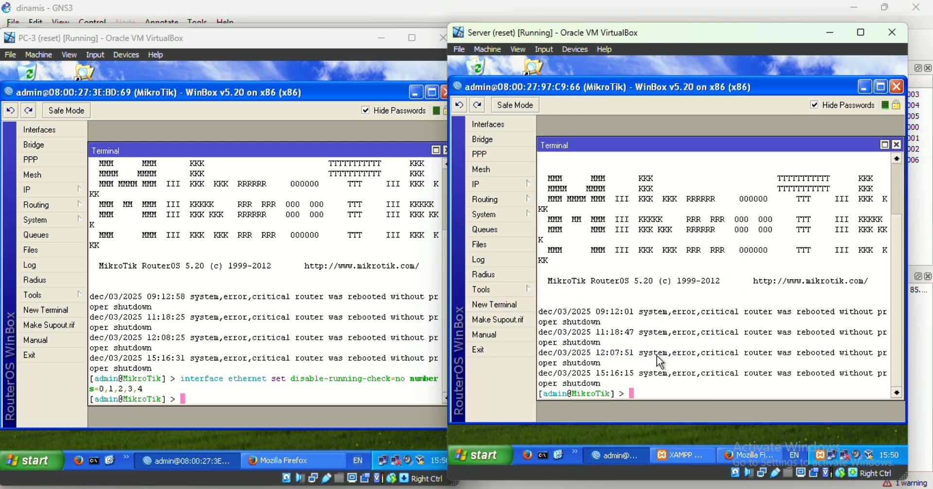
{"action": "right_click", "coordinate": [664, 395]}
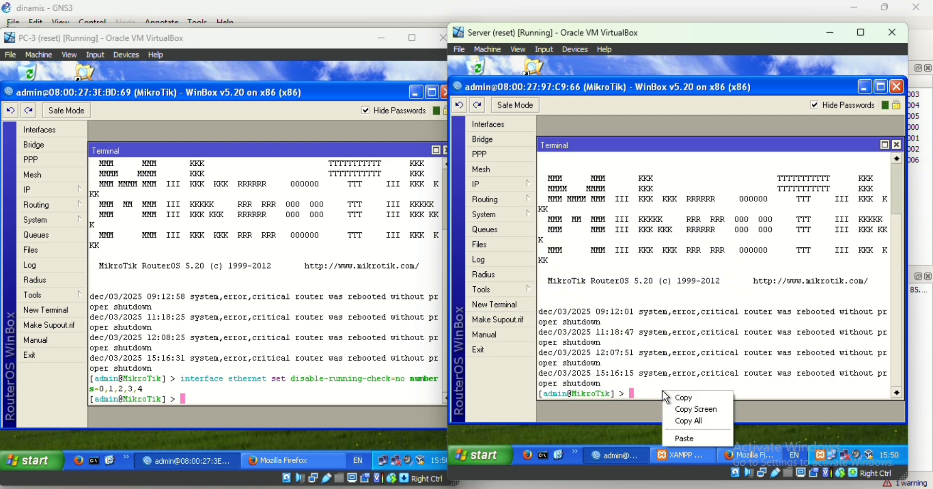
{"action": "left_click", "coordinate": [692, 438]}
{"action": "key", "text": "Return"}
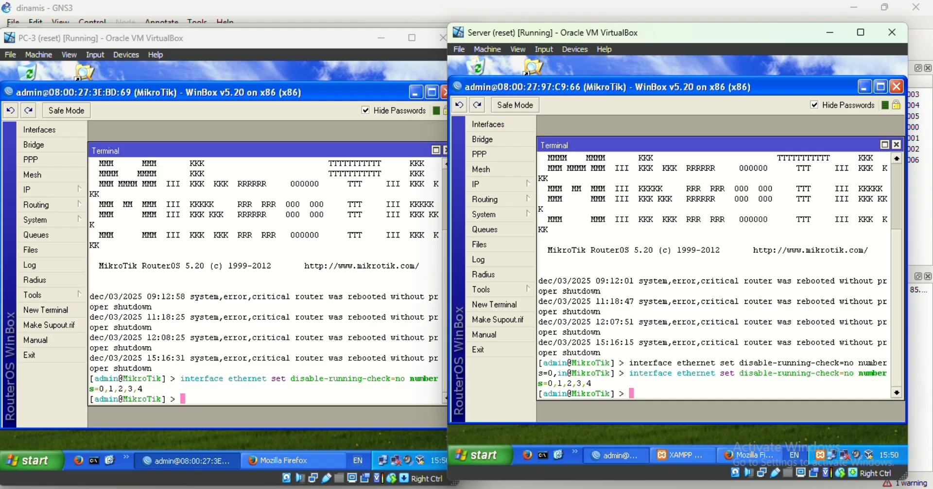
Step: Close the WinBox terminals on the Server and PC-3
{"action": "left_click", "coordinate": [896, 146]}
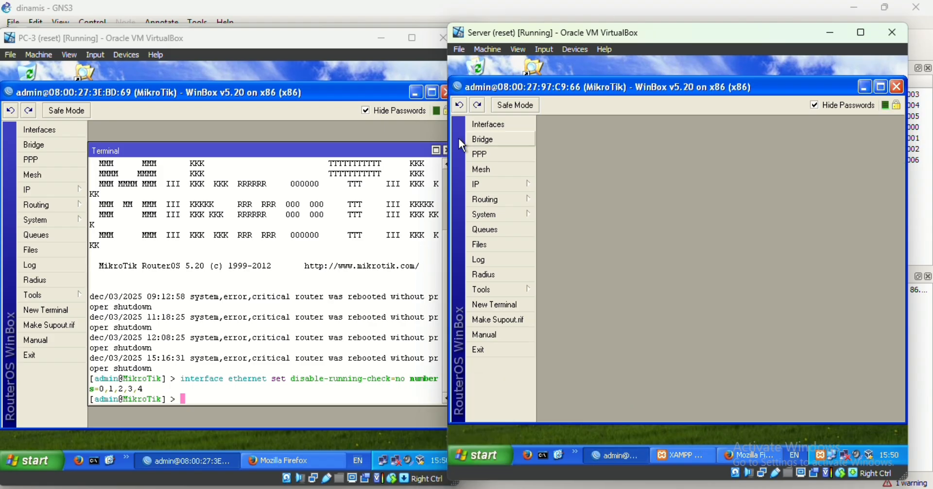
{"action": "left_click", "coordinate": [417, 133]}
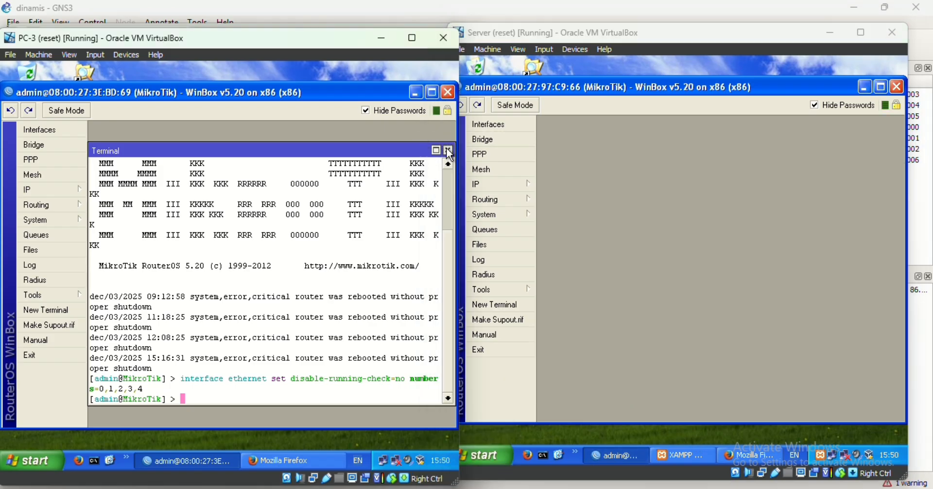
{"action": "left_click", "coordinate": [448, 149]}
Step: Bring up the lab PDF's Fail Over instructions in Chrome and place that window beside the PC virtual machine
{"action": "left_click", "coordinate": [503, 487]}
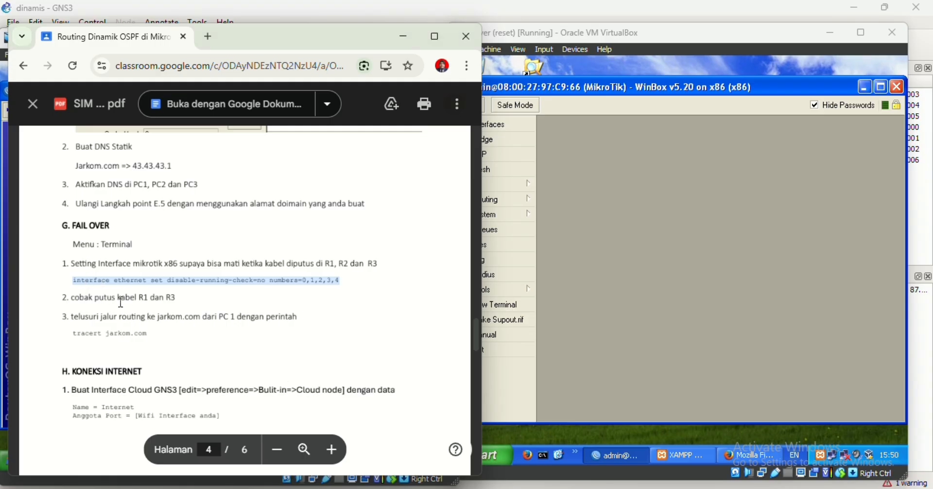
{"action": "left_click", "coordinate": [137, 301]}
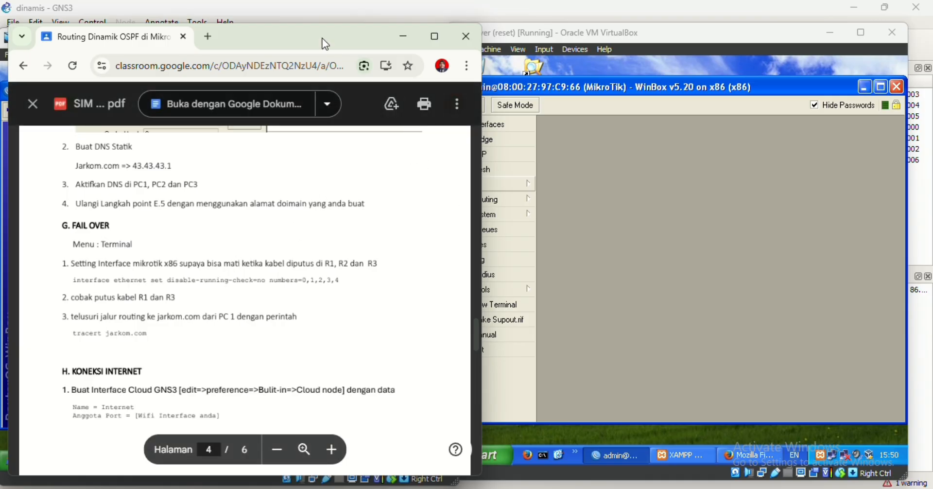
{"action": "left_click_drag", "start_coordinate": [325, 44], "coordinate": [775, 40]}
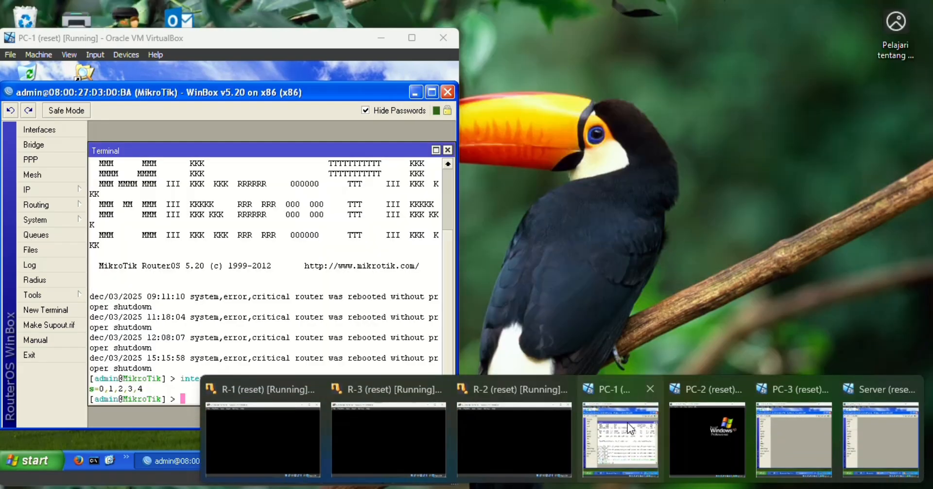
Step: On PC-1, close the WinBox terminal, minimize WinBox and run "tracert 43.43.43.1" in a Command Prompt
{"action": "left_click", "coordinate": [628, 422]}
{"action": "left_click", "coordinate": [447, 149]}
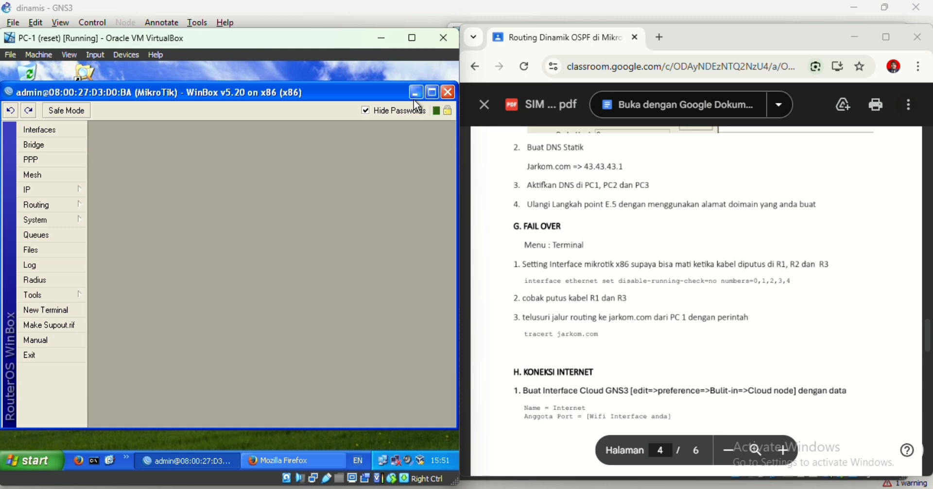
{"action": "left_click", "coordinate": [415, 92]}
{"action": "double_click", "coordinate": [29, 188]}
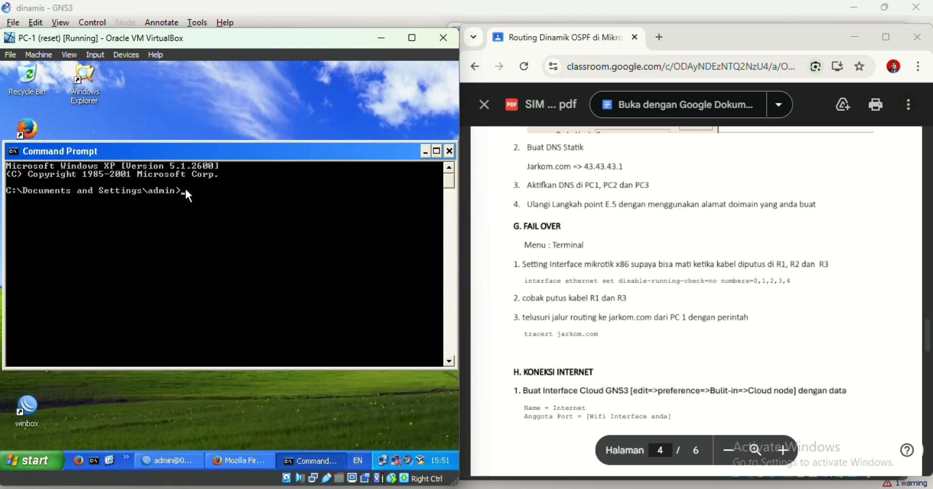
{"action": "type", "text": "tracert 43.43.43.1"}
{"action": "key", "text": "Return"}
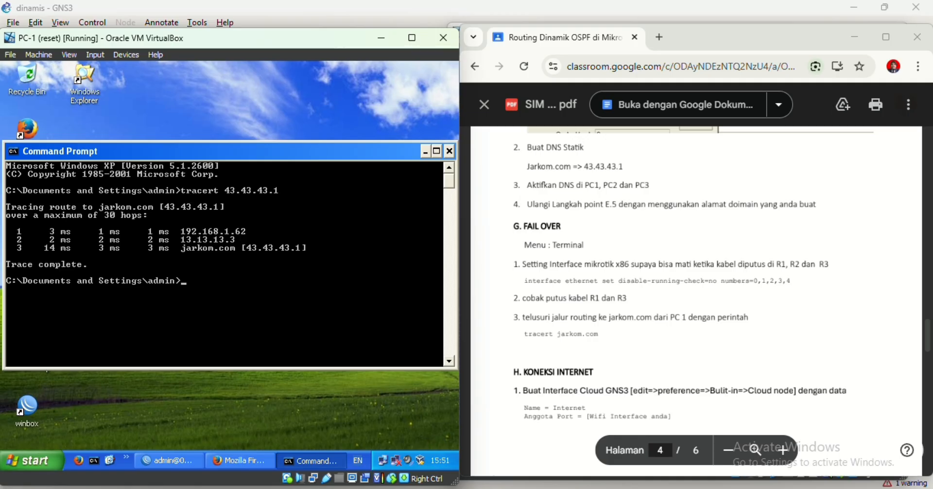
Step: Compare the GNS3 topology with the traced route in PC-1's Command Prompt
{"action": "left_click", "coordinate": [585, 488]}
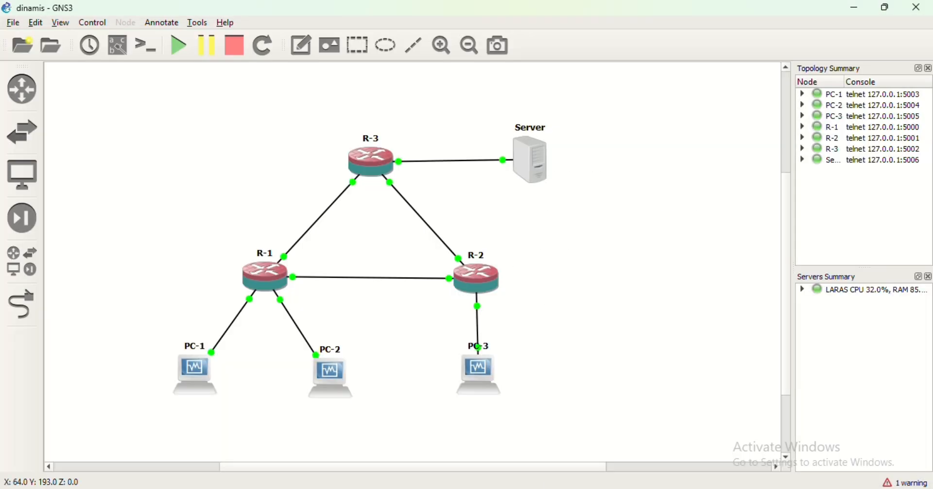
{"action": "left_click", "coordinate": [462, 488]}
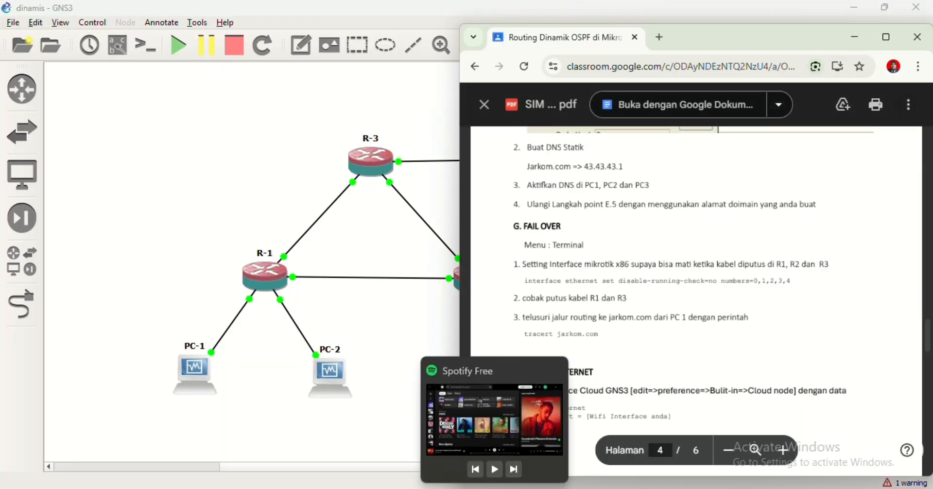
{"action": "left_click", "coordinate": [463, 488]}
{"action": "mouse_move", "coordinate": [562, 488]}
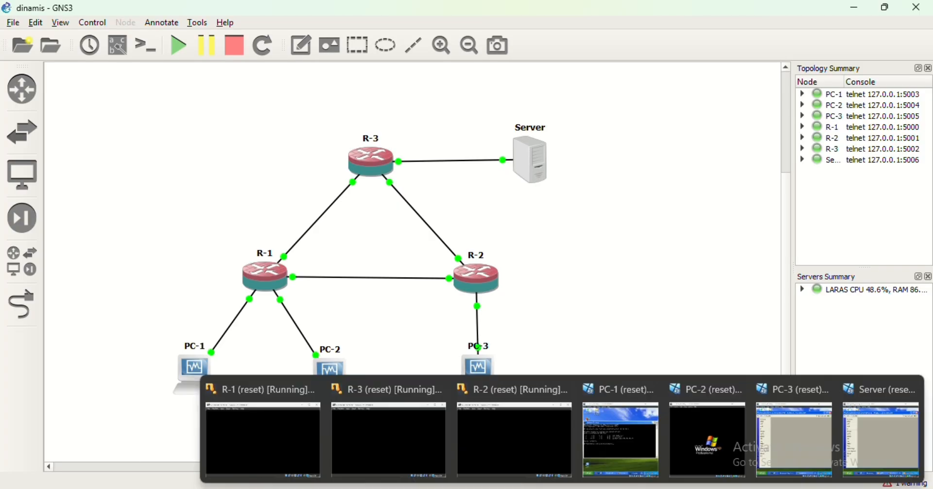
{"action": "left_click", "coordinate": [621, 438]}
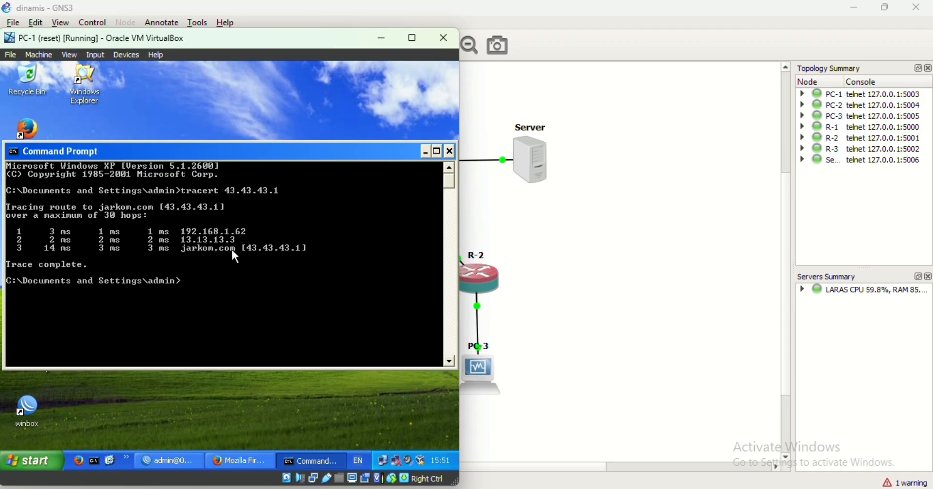
Step: Switch to the GNS3 topology and delete the link between R-1 and R-3
{"action": "left_click", "coordinate": [509, 225]}
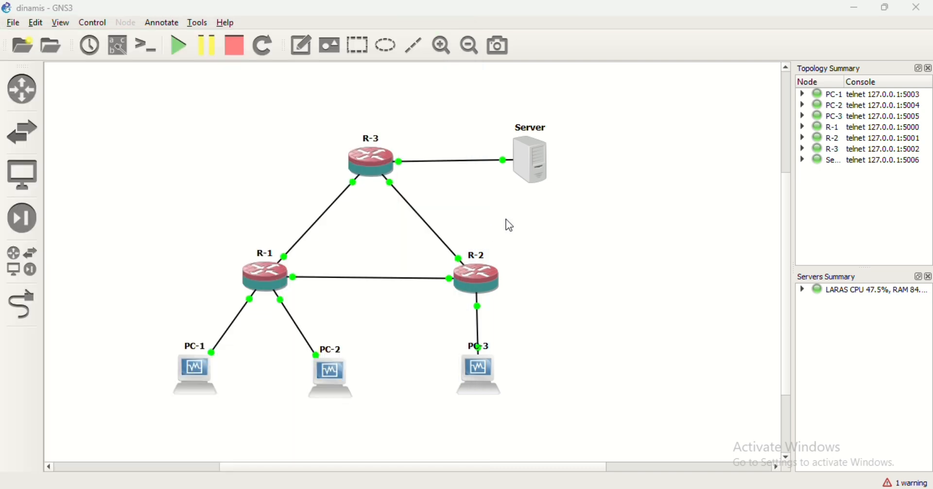
{"action": "right_click", "coordinate": [333, 214]}
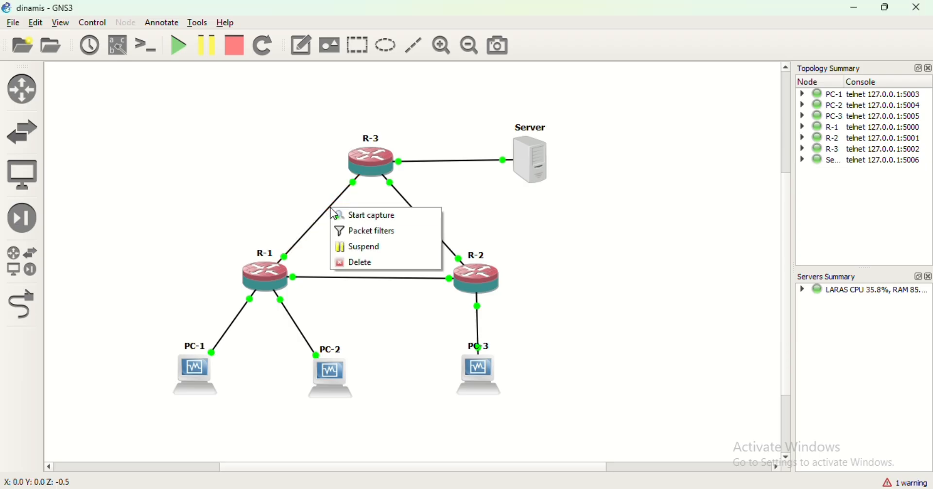
{"action": "left_click", "coordinate": [352, 263]}
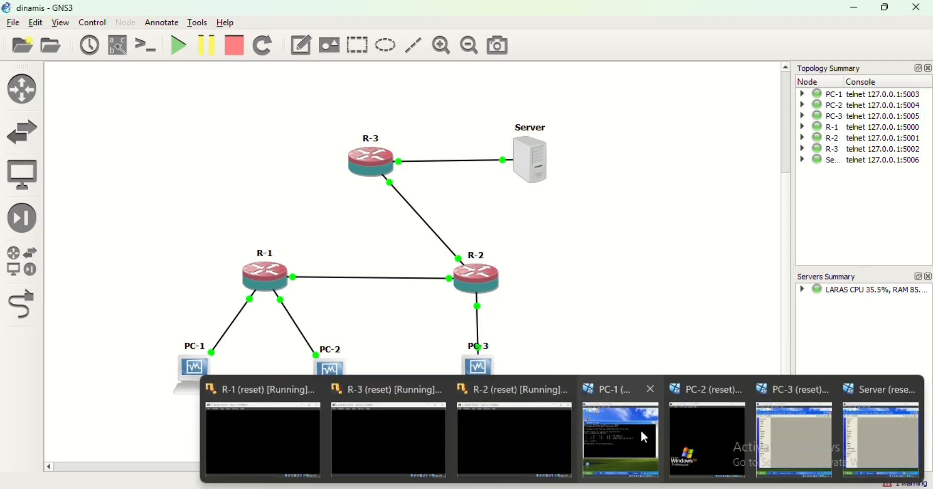
Step: On PC-1, restore WinBox and examine R-1's address list, OSPF settings and route list after the link removal
{"action": "left_click", "coordinate": [641, 428]}
{"action": "left_click", "coordinate": [167, 461]}
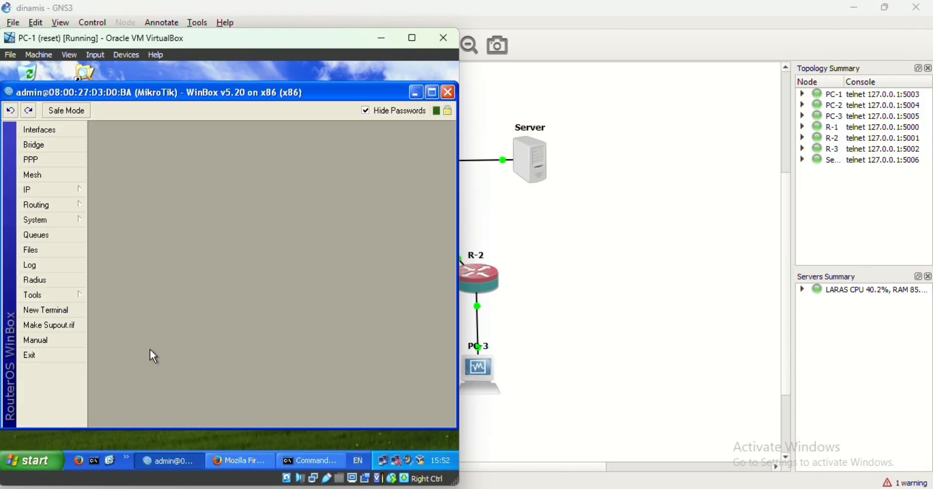
{"action": "left_click", "coordinate": [58, 191]}
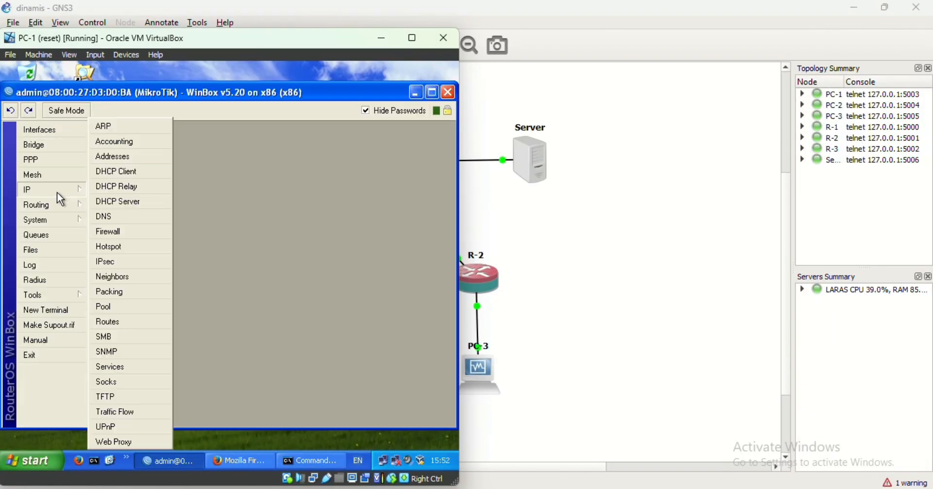
{"action": "left_click", "coordinate": [116, 158]}
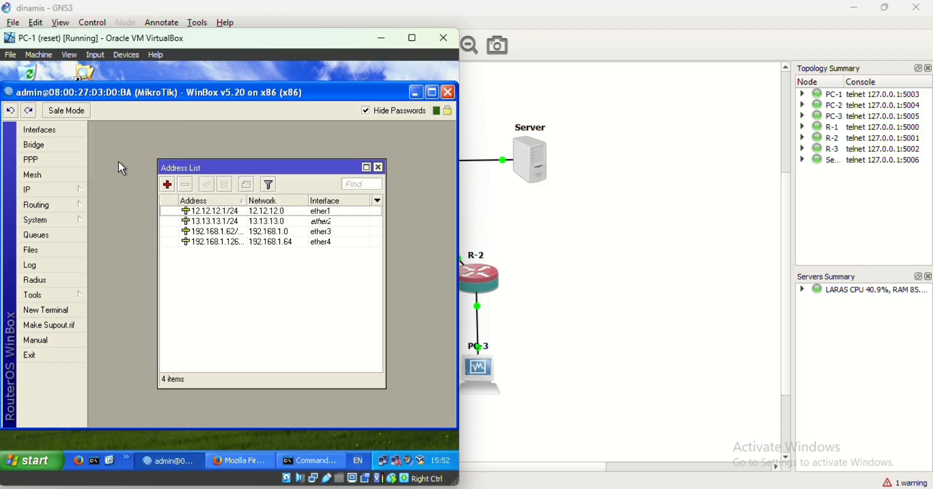
{"action": "left_click", "coordinate": [63, 204]}
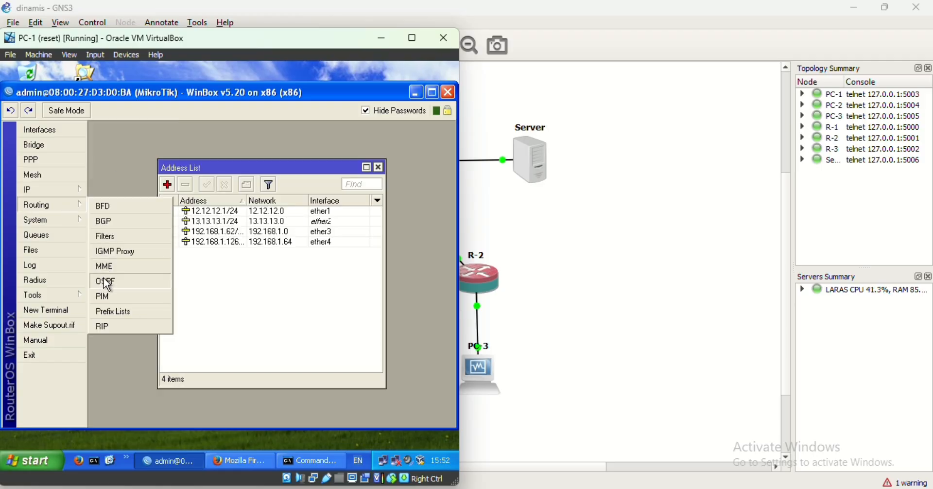
{"action": "left_click", "coordinate": [104, 277]}
{"action": "left_click", "coordinate": [70, 190]}
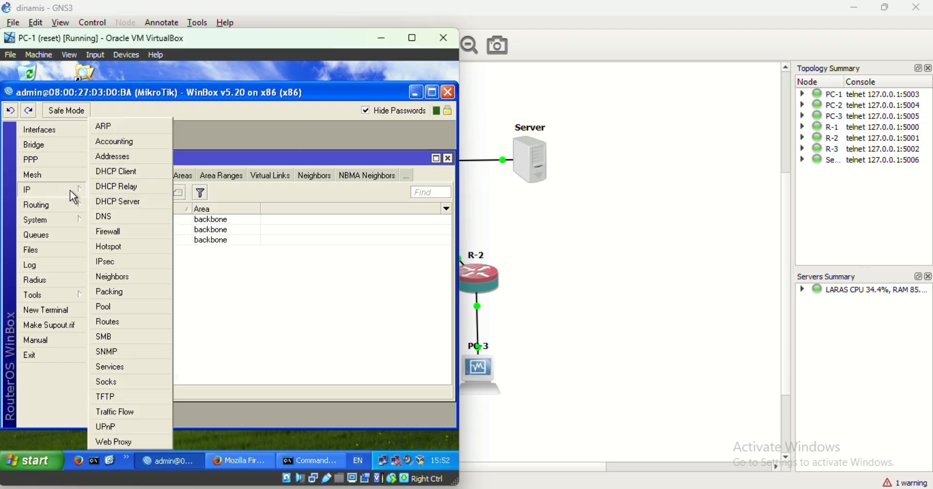
{"action": "left_click", "coordinate": [109, 323]}
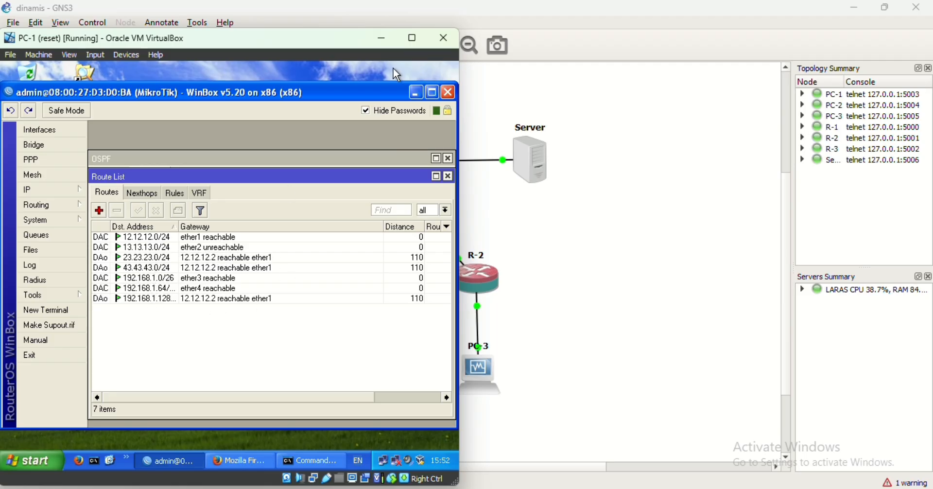
Step: Minimize WinBox, run "tracert 43.43.43.1" in PC-1's Command Prompt and minimize the prompt
{"action": "left_click", "coordinate": [416, 92]}
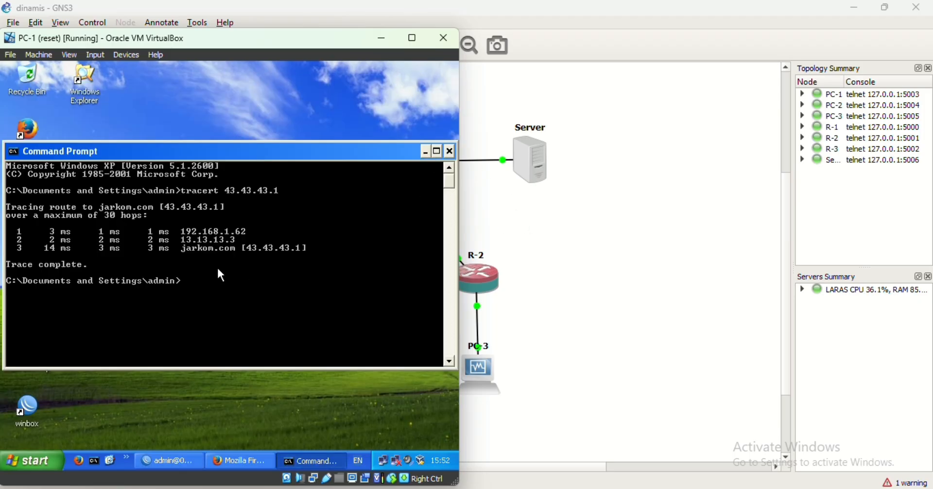
{"action": "type", "text": "tracert 43.43.43.1"}
{"action": "key", "text": "Return"}
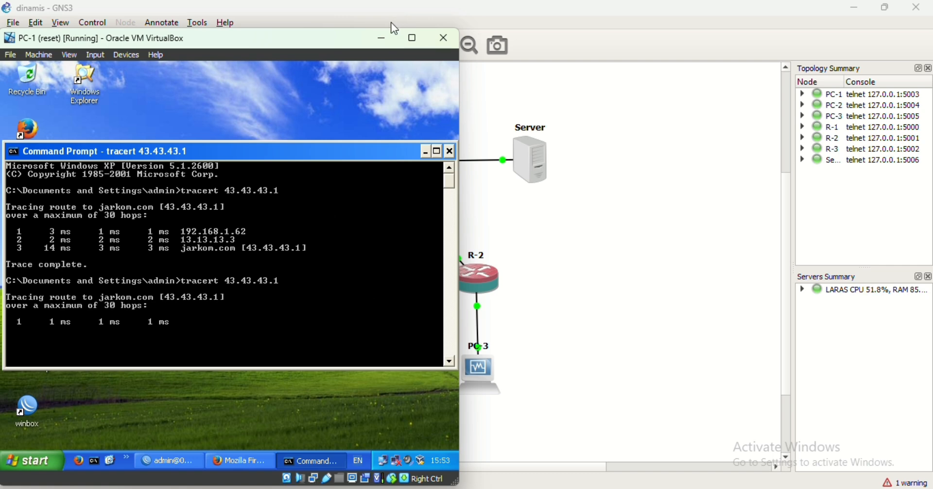
{"action": "left_click", "coordinate": [426, 152]}
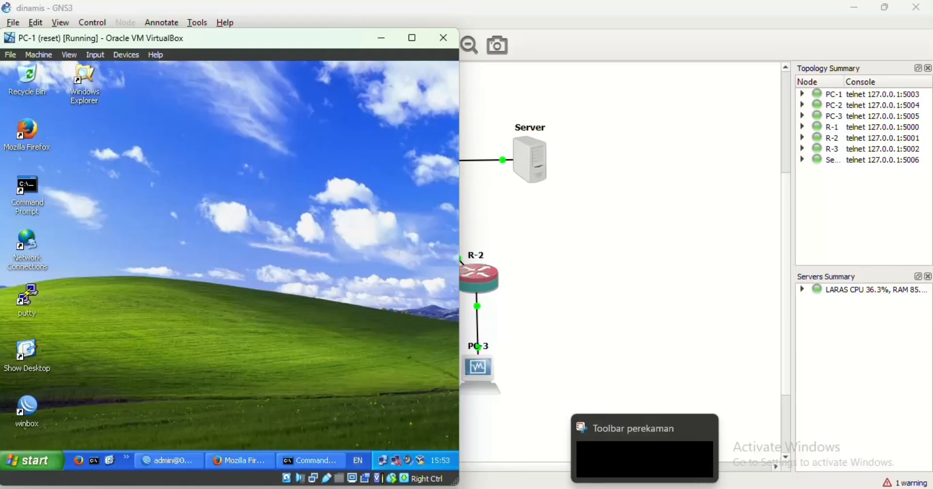
Step: Switch to the GNS3 topology and reconnect R-1's Ethernet1 to R-3's Ethernet0, leaving link mode when done
{"action": "mouse_move", "coordinate": [617, 488]}
{"action": "left_click", "coordinate": [618, 454]}
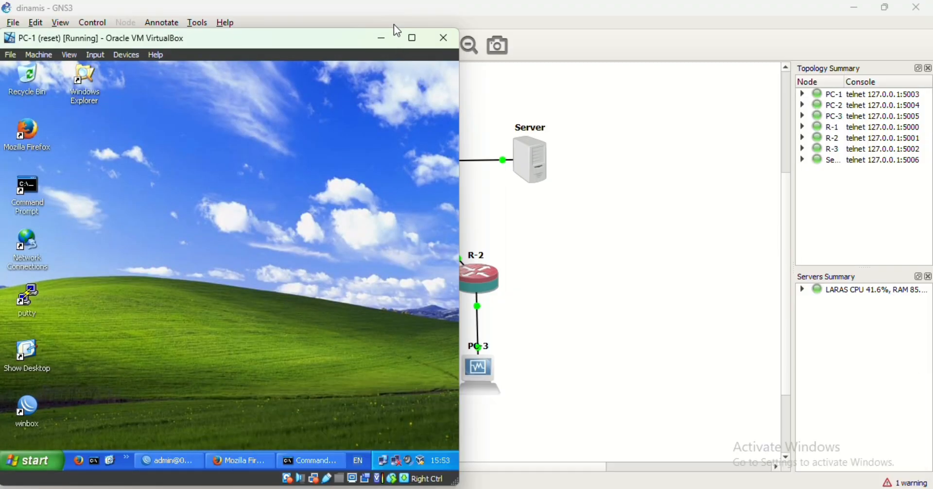
{"action": "left_click", "coordinate": [563, 349]}
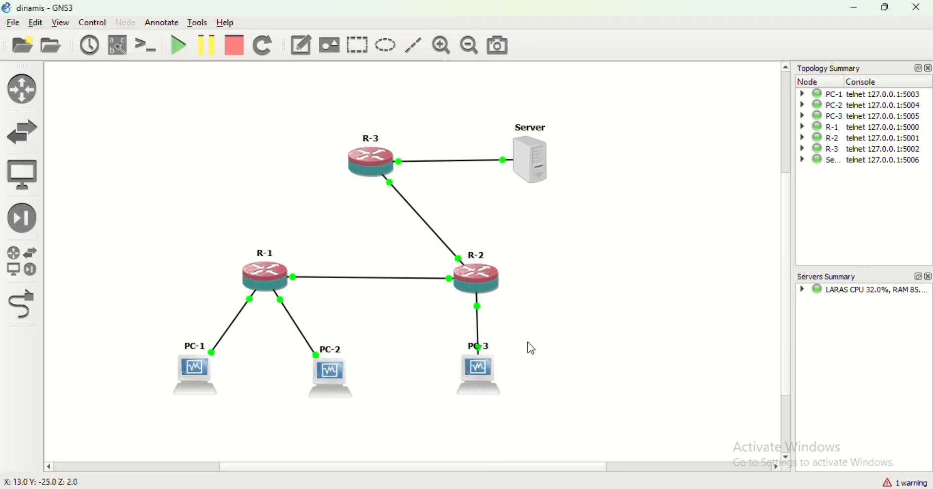
{"action": "left_click", "coordinate": [28, 309]}
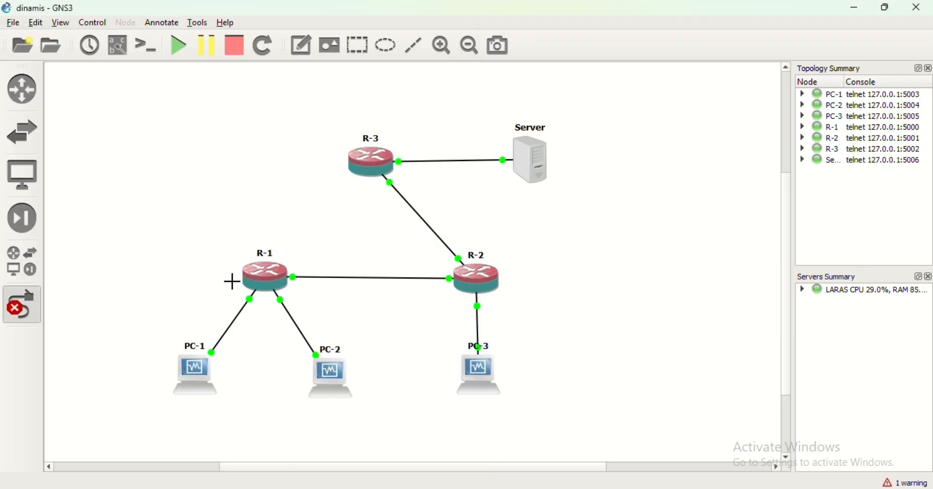
{"action": "left_click", "coordinate": [273, 269]}
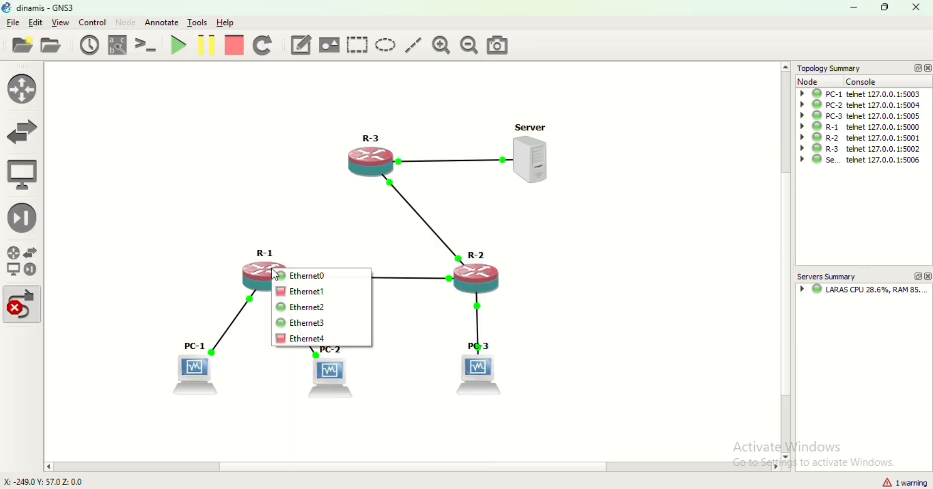
{"action": "left_click", "coordinate": [291, 292]}
{"action": "left_click", "coordinate": [366, 164]}
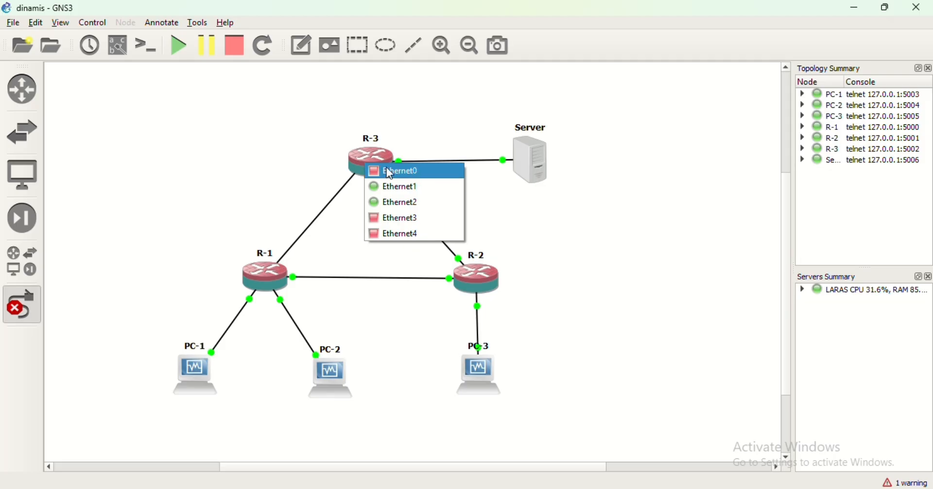
{"action": "left_click", "coordinate": [387, 171]}
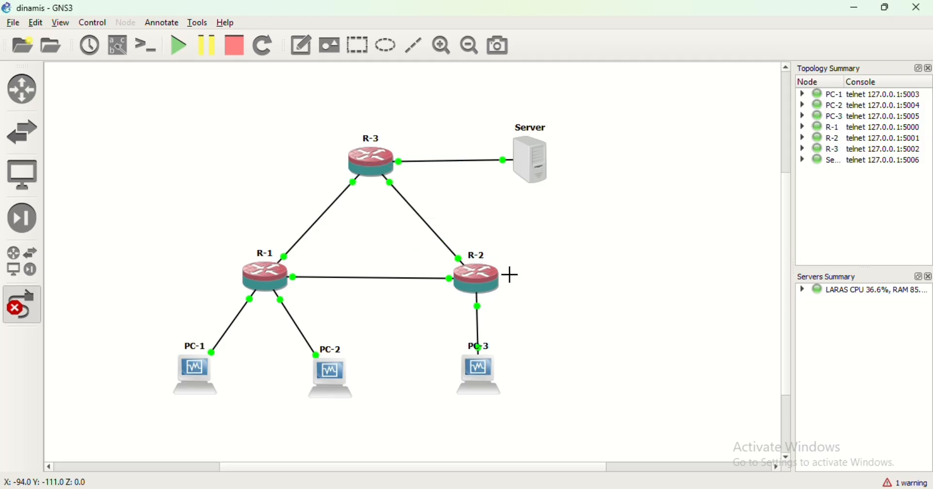
{"action": "left_click", "coordinate": [22, 306]}
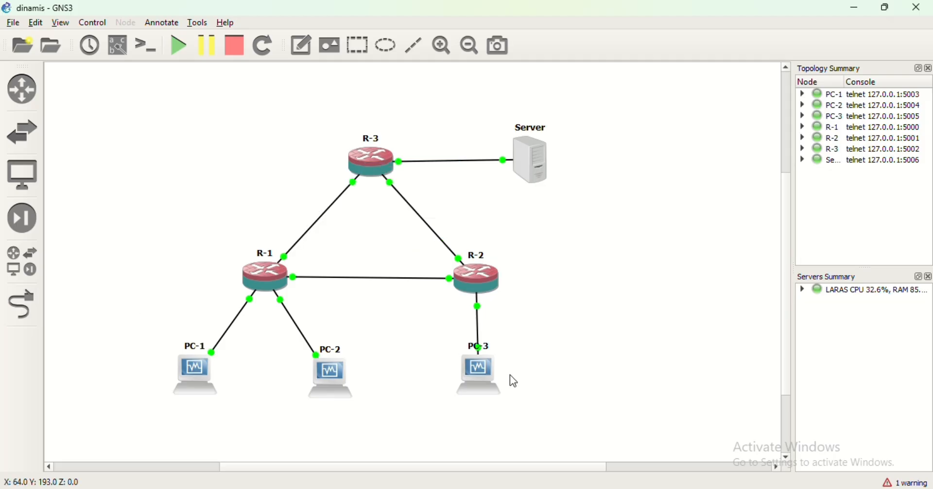
Step: Return to the PC-1 virtual machine and close its Command Prompt
{"action": "mouse_move", "coordinate": [625, 484]}
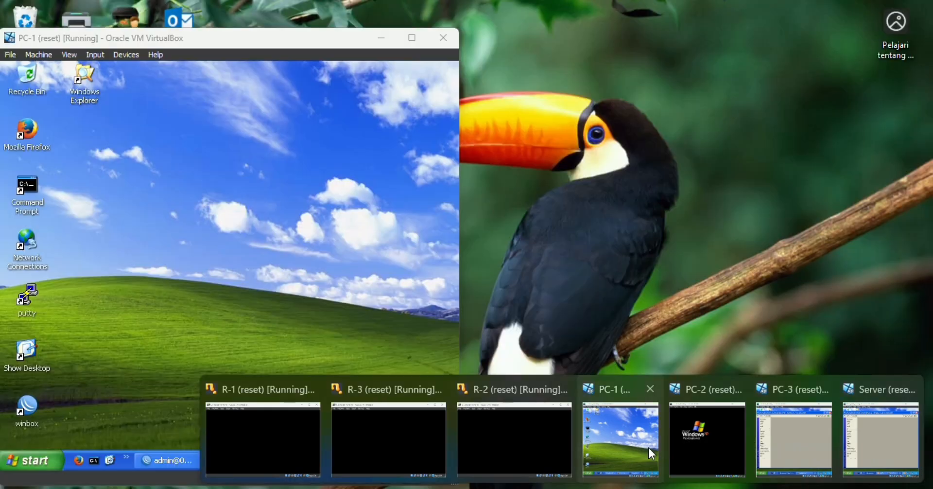
{"action": "left_click", "coordinate": [636, 453]}
{"action": "right_click", "coordinate": [331, 455]}
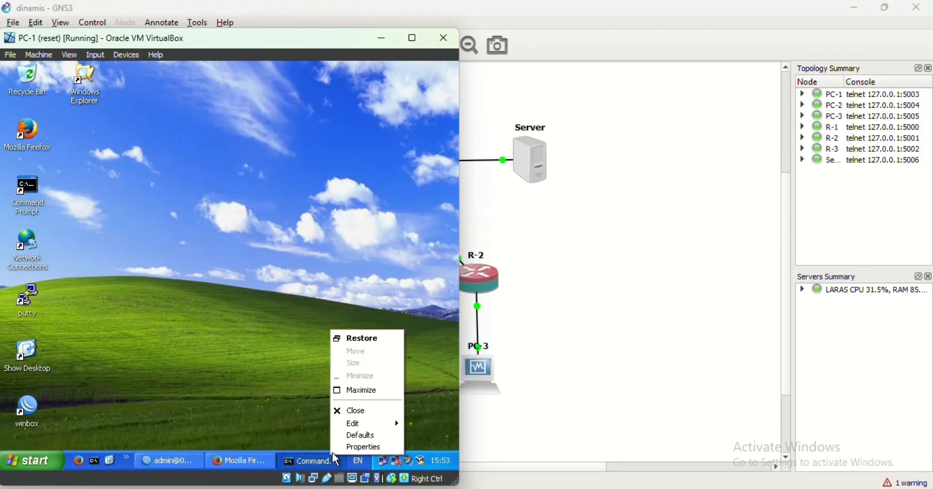
{"action": "left_click", "coordinate": [360, 413]}
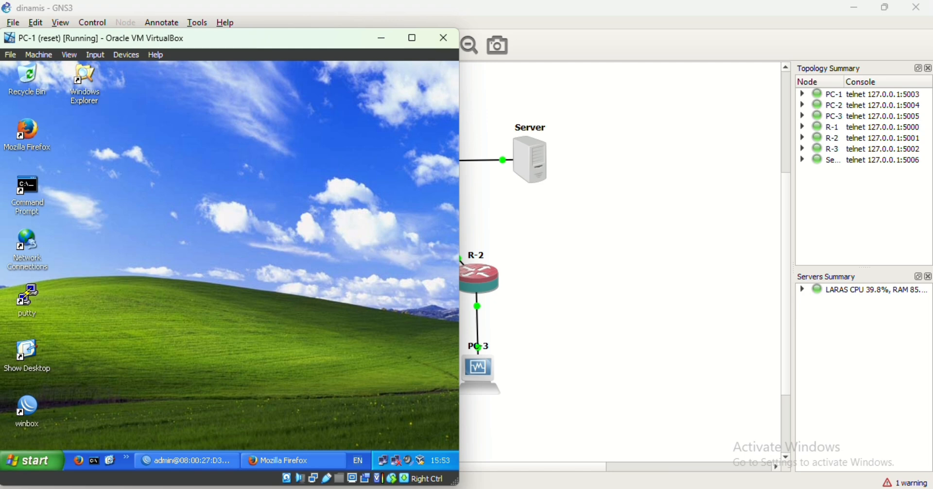
Step: Bring up the lab PDF in Chrome and read section H, Koneksi Internet, on creating the GNS3 cloud interface
{"action": "left_click", "coordinate": [510, 487]}
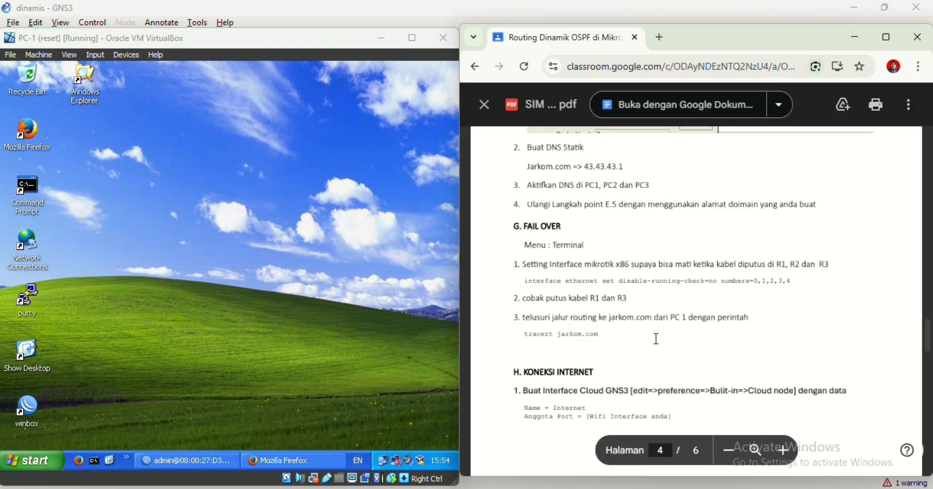
{"action": "scroll", "coordinate": [657, 339], "scroll_direction": "down", "scroll_amount": 5}
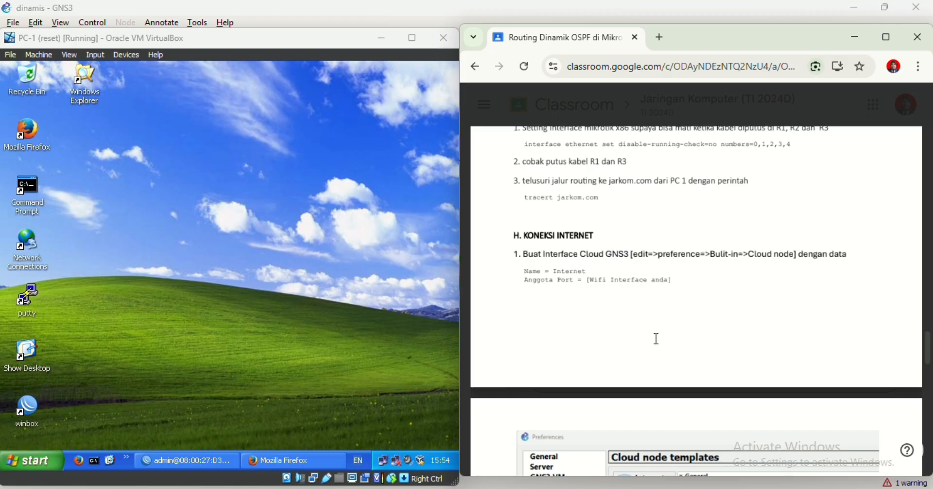
{"action": "scroll", "coordinate": [656, 339], "scroll_direction": "down", "scroll_amount": 1}
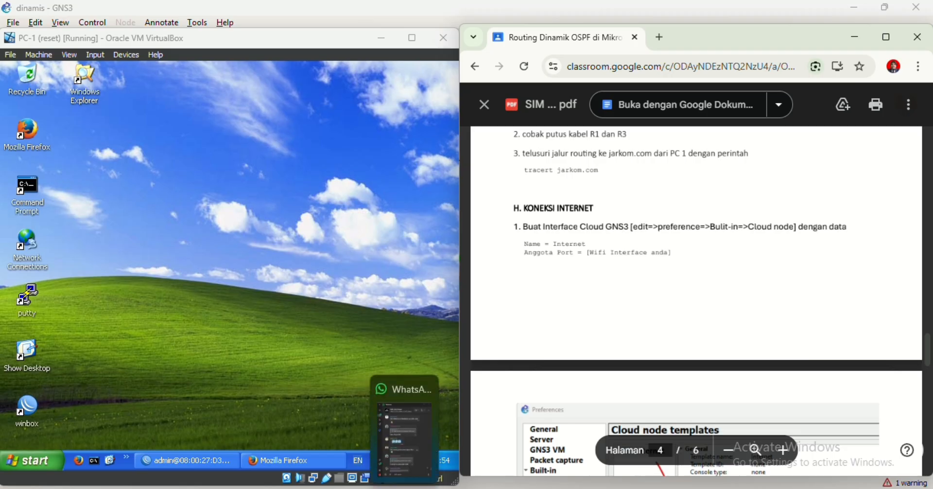
Step: In GNS3's preferences, check which Ethernet interfaces the Internet cloud node template offers, cancel its configuration and close the preferences
{"action": "left_click", "coordinate": [584, 487]}
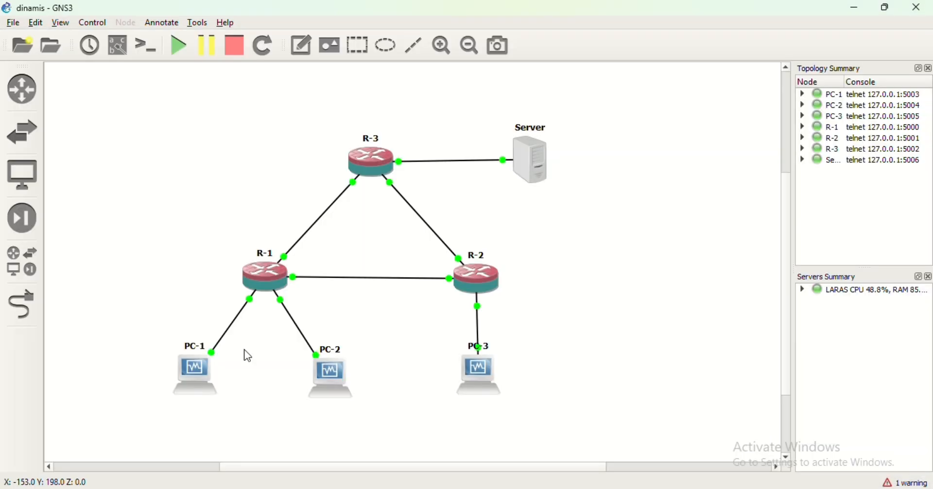
{"action": "left_click", "coordinate": [25, 264]}
{"action": "left_click", "coordinate": [85, 125]}
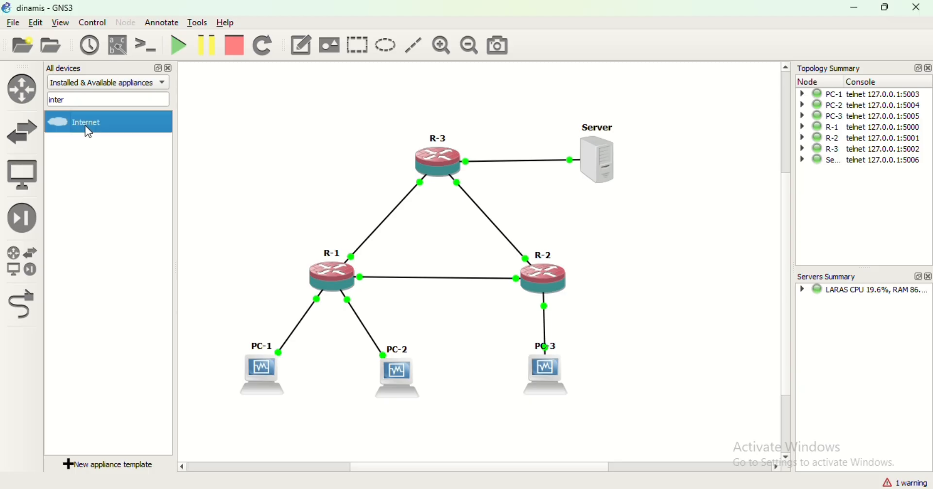
{"action": "left_click", "coordinate": [36, 22]}
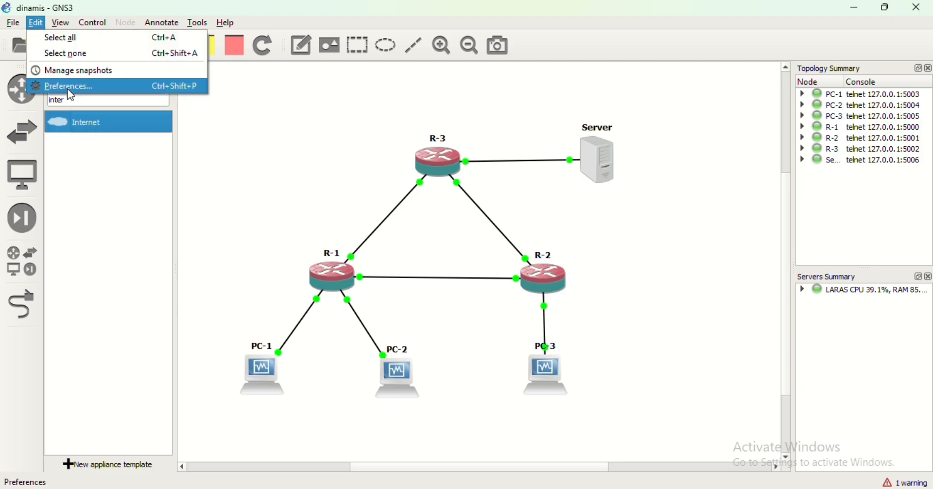
{"action": "left_click", "coordinate": [71, 87]}
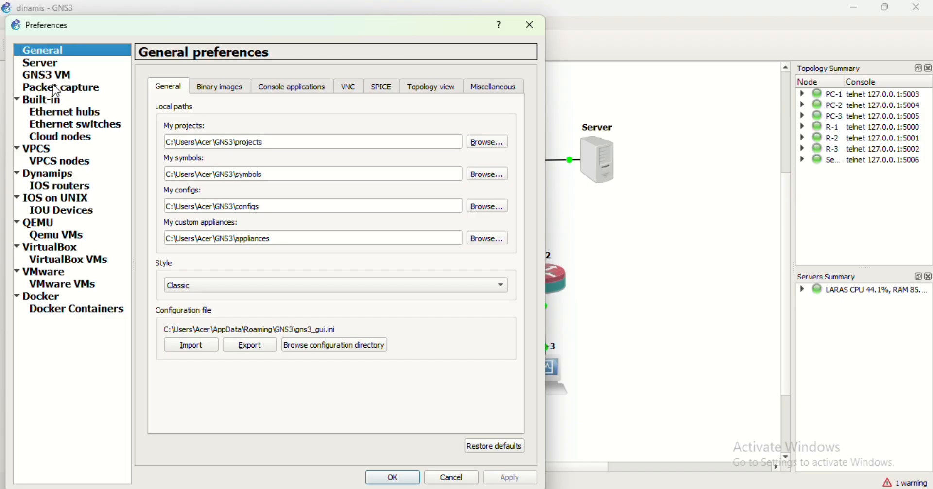
{"action": "left_click", "coordinate": [58, 138]}
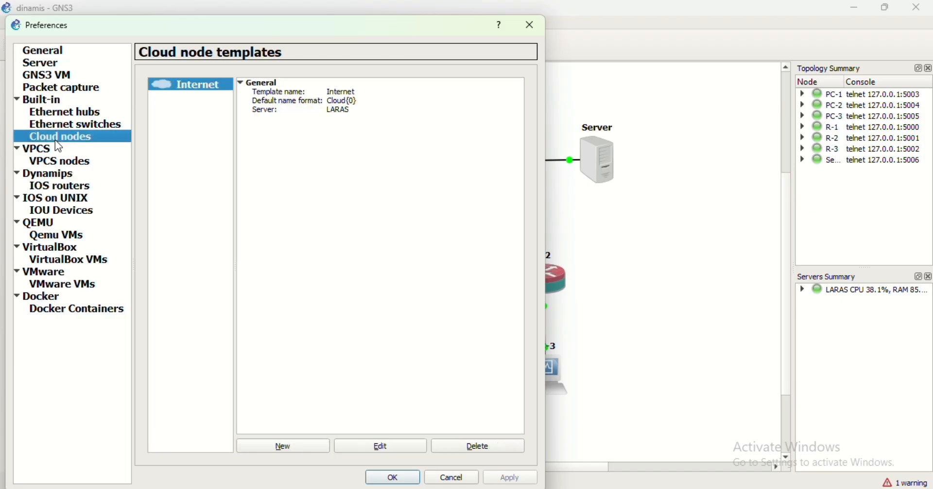
{"action": "left_click", "coordinate": [374, 442]}
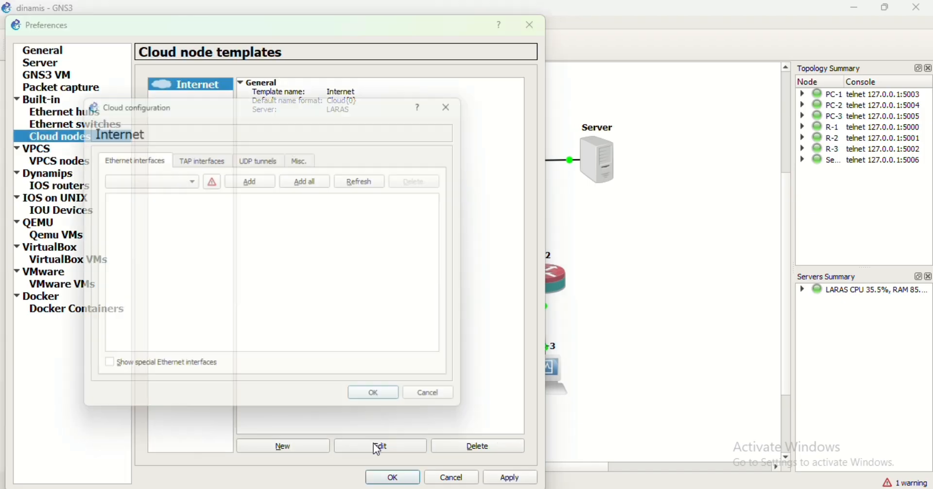
{"action": "left_click", "coordinate": [188, 181]}
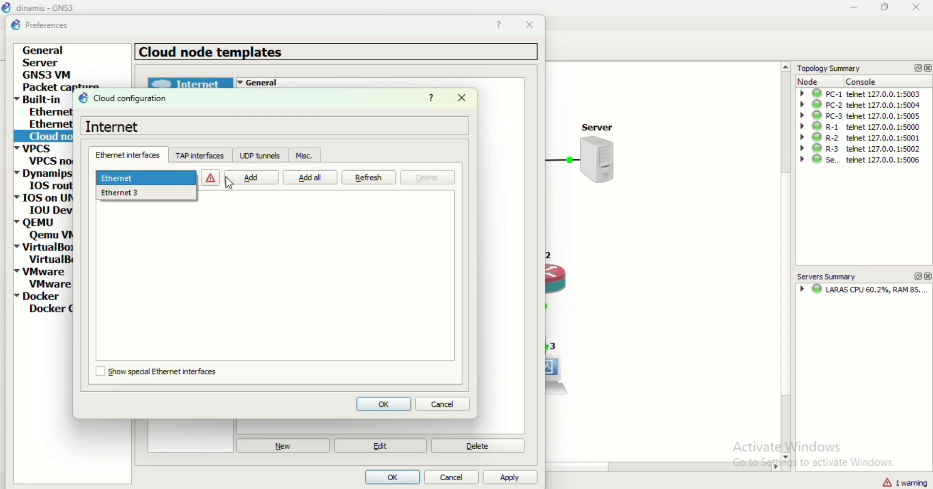
{"action": "left_click", "coordinate": [433, 406]}
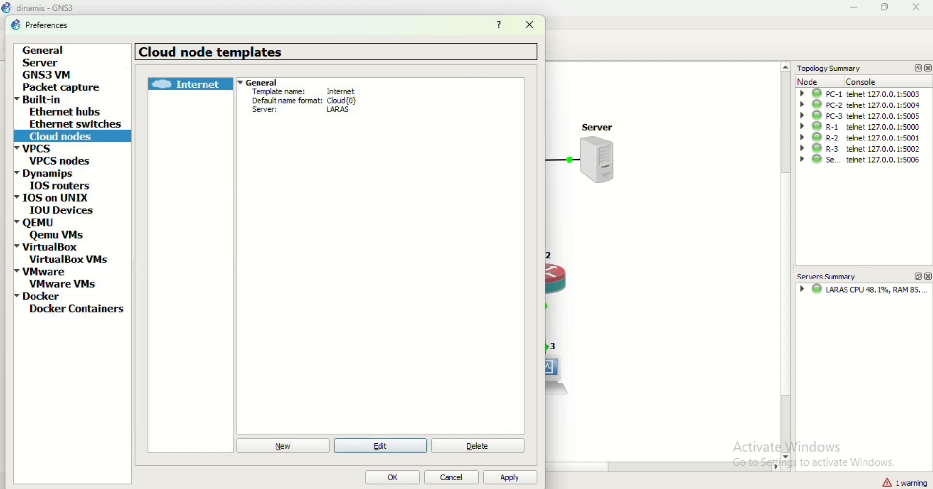
{"action": "left_click", "coordinate": [412, 481]}
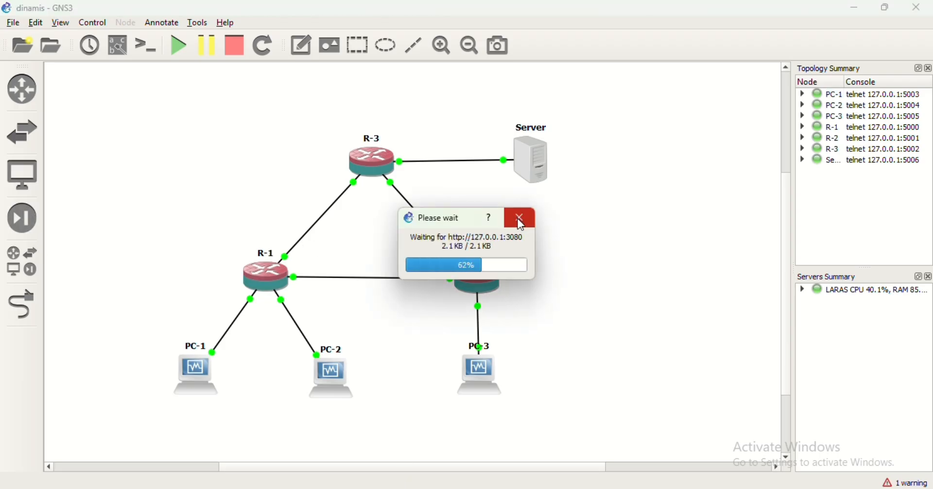
{"action": "left_click", "coordinate": [519, 218]}
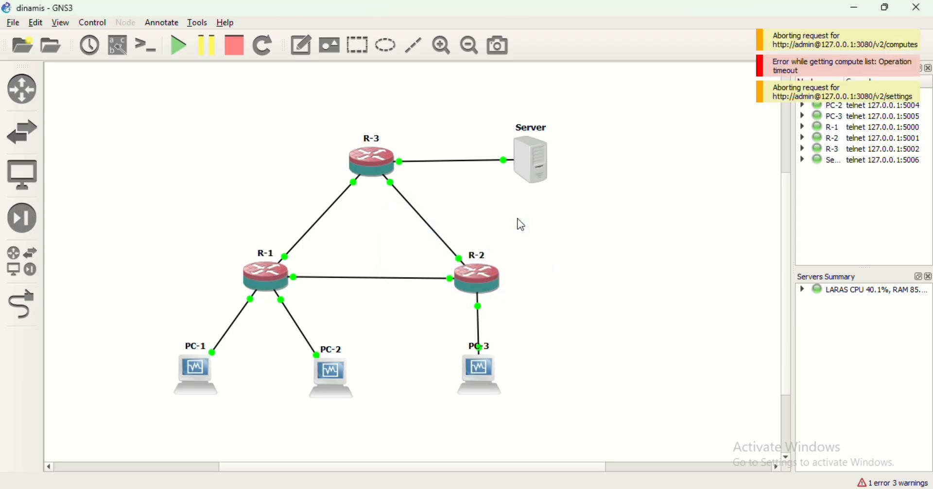
Step: Add an Internet cloud node to the topology above and between R-3 and the Server
{"action": "left_click", "coordinate": [22, 261]}
{"action": "left_click_drag", "start_coordinate": [106, 129], "coordinate": [466, 84]}
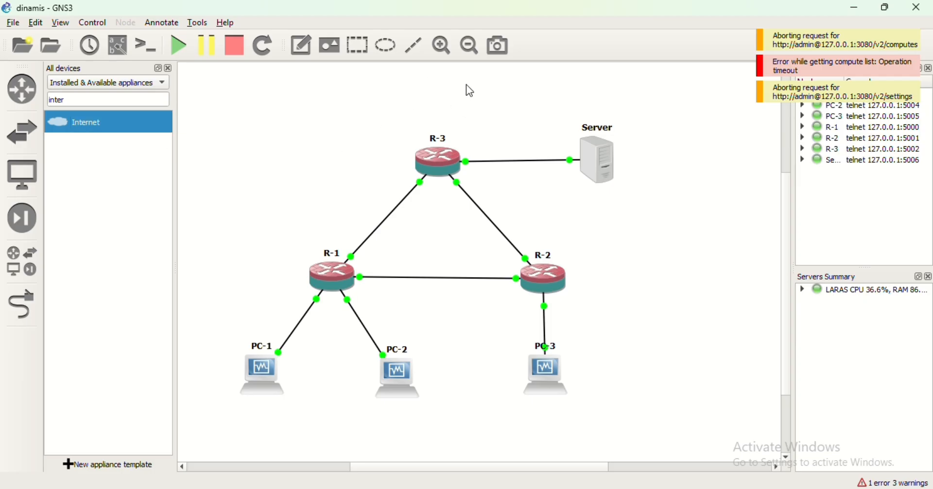
{"action": "left_click", "coordinate": [790, 144]}
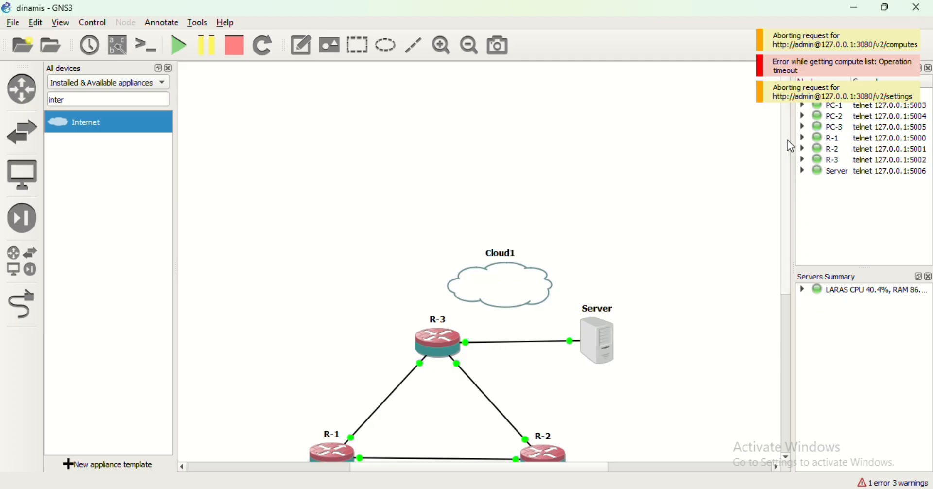
{"action": "left_click_drag", "start_coordinate": [789, 139], "coordinate": [789, 212]}
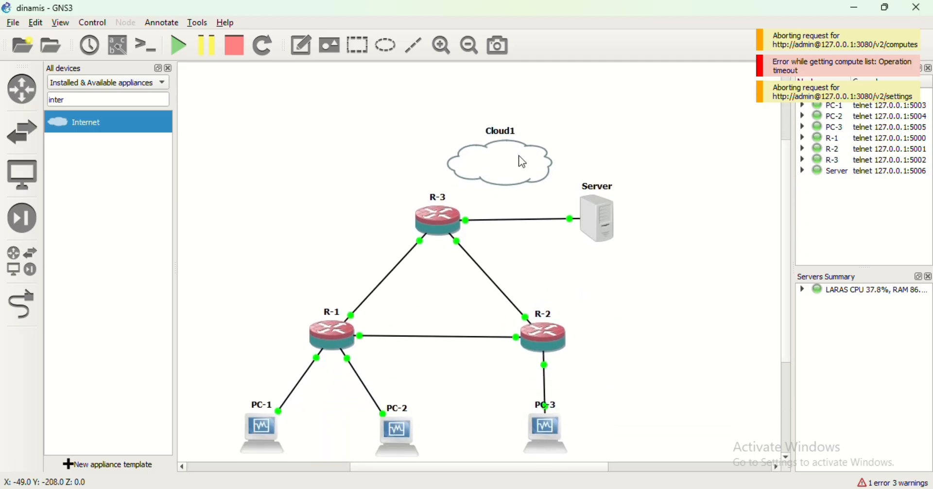
Step: Move the Cloud1 node directly above R-3, briefly opening its configuration and closing it without changes
{"action": "left_click_drag", "start_coordinate": [520, 161], "coordinate": [485, 127]}
{"action": "double_click", "coordinate": [487, 131]}
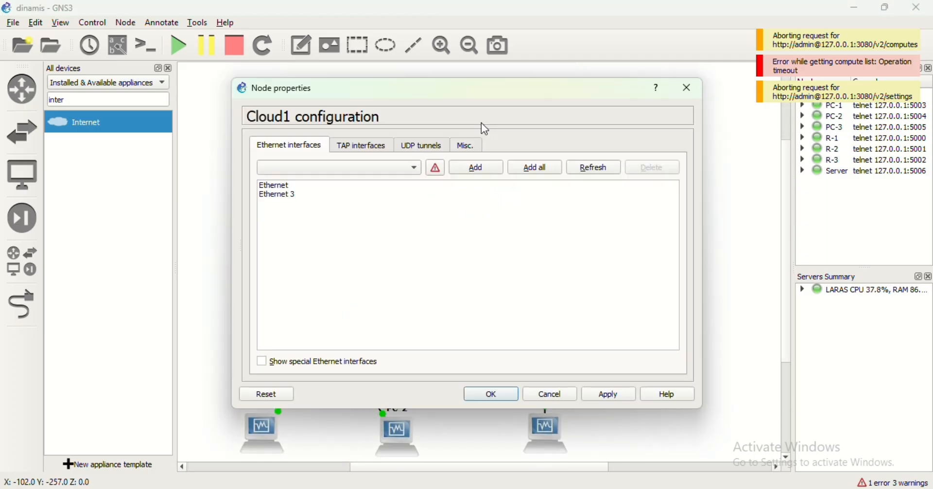
{"action": "left_click", "coordinate": [686, 87]}
{"action": "left_click_drag", "start_coordinate": [461, 136], "coordinate": [430, 113]}
Step: Configure Cloud1 to show special Ethernet interfaces, and add the Wi-Fi interface to the node
{"action": "right_click", "coordinate": [431, 114]}
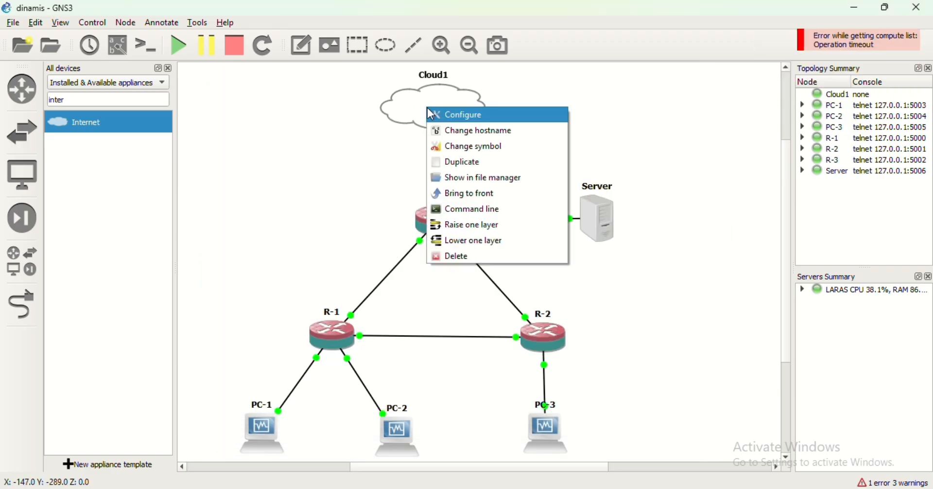
{"action": "left_click", "coordinate": [483, 118]}
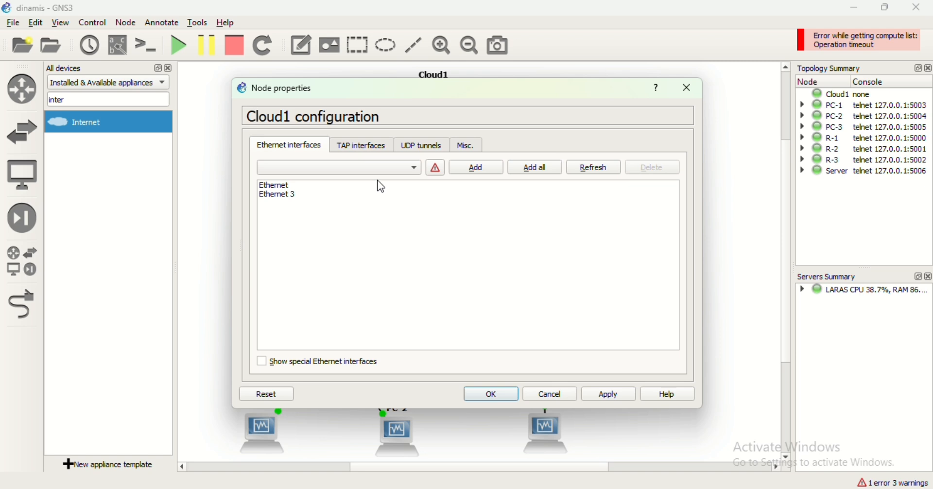
{"action": "left_click", "coordinate": [262, 362]}
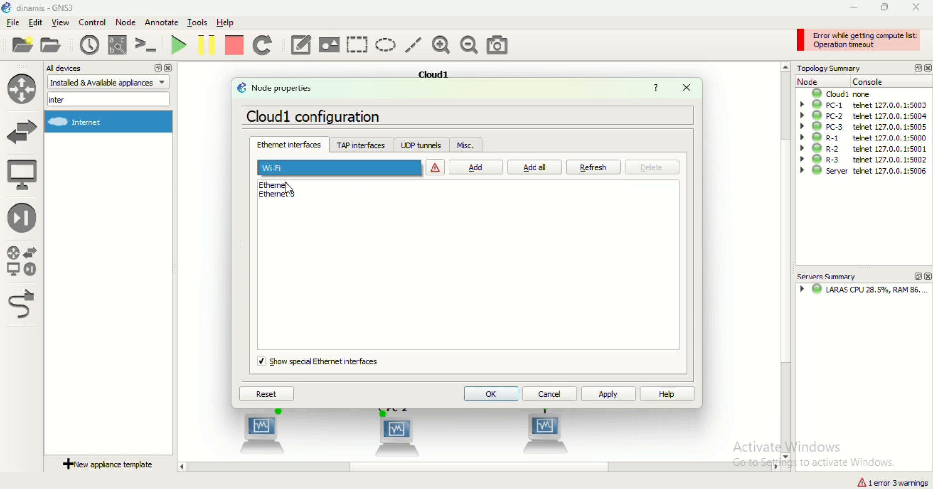
{"action": "left_click", "coordinate": [490, 168]}
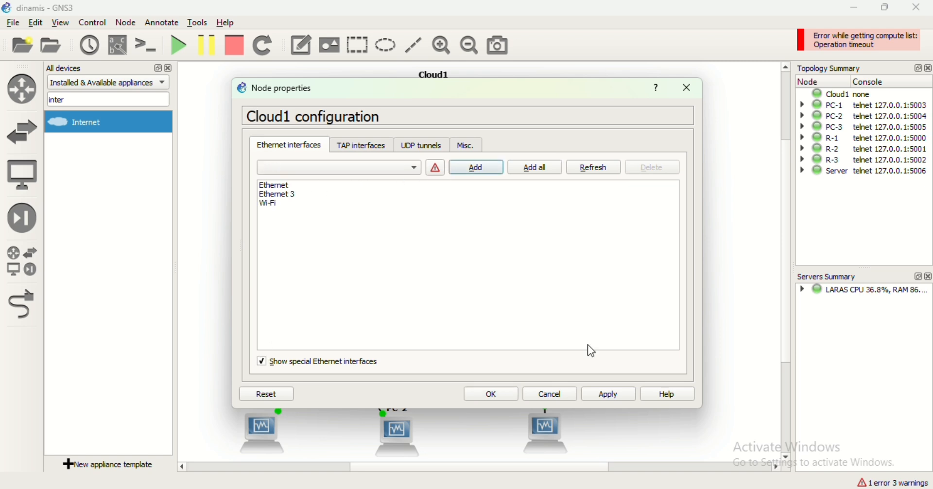
{"action": "left_click", "coordinate": [503, 393]}
Step: Change the hostname of the Cloud1 node to Internet
{"action": "double_click", "coordinate": [443, 78]}
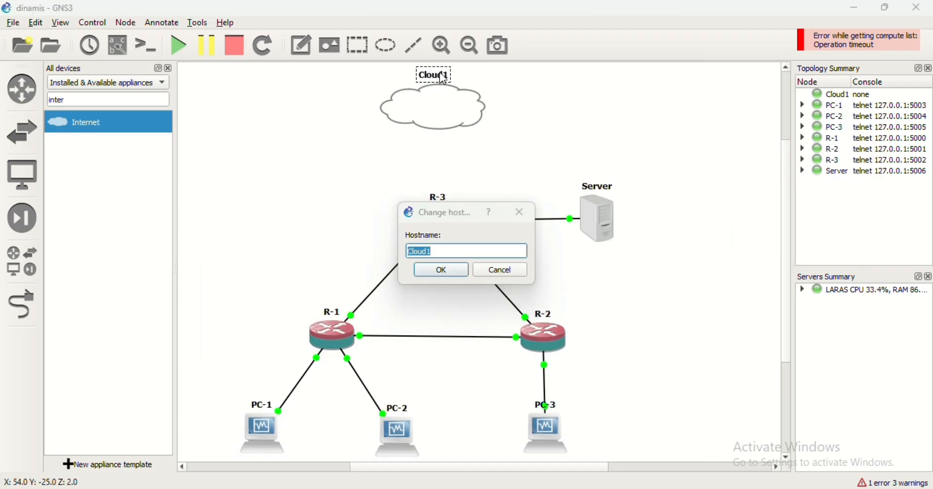
{"action": "type", "text": "I"}
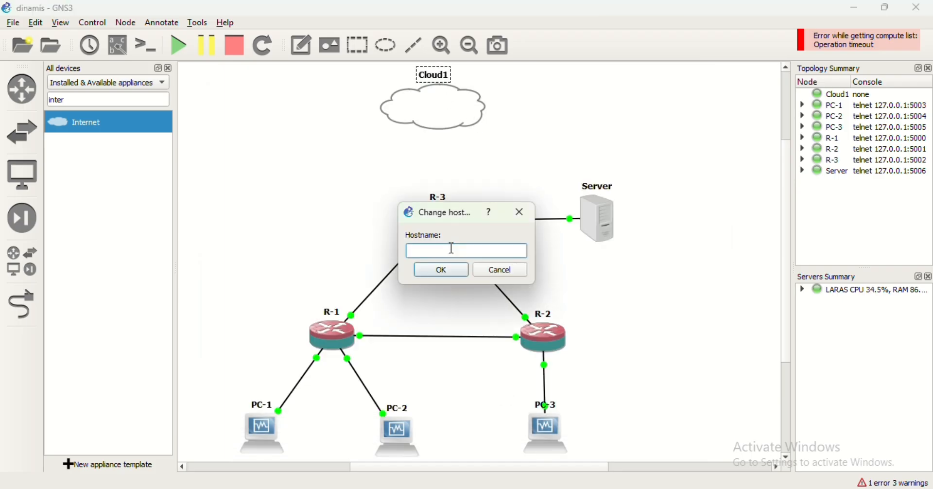
{"action": "key", "text": "Caps_Lock"}
{"action": "type", "text": "ntre"}
{"action": "key", "text": "BackSpace"}
{"action": "left_click", "coordinate": [456, 268]}
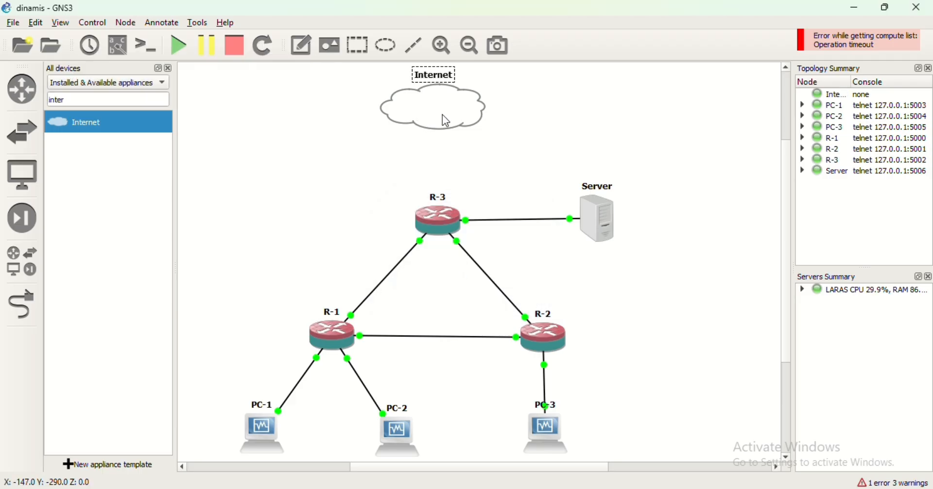
Step: Link R-3's Ethernet3 to the Internet cloud and align the cloud directly above the router
{"action": "left_click_drag", "start_coordinate": [443, 115], "coordinate": [452, 116]}
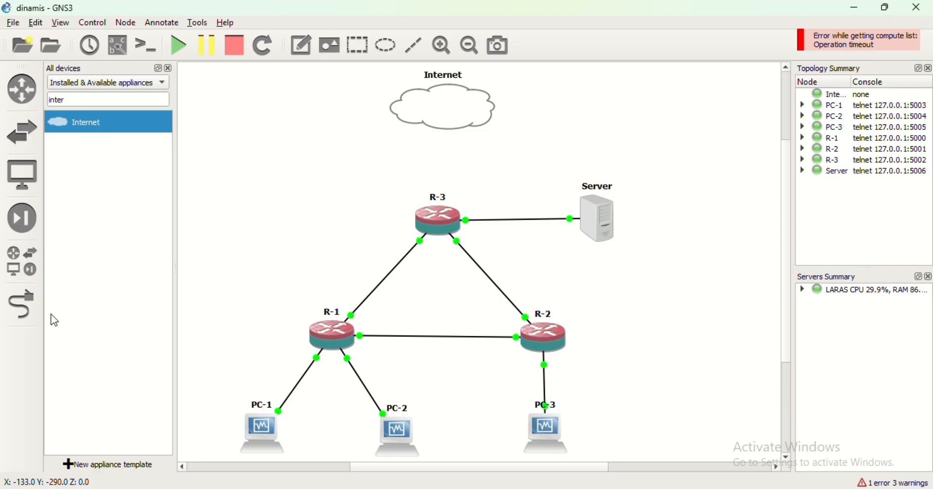
{"action": "left_click", "coordinate": [21, 303]}
{"action": "left_click", "coordinate": [434, 216]}
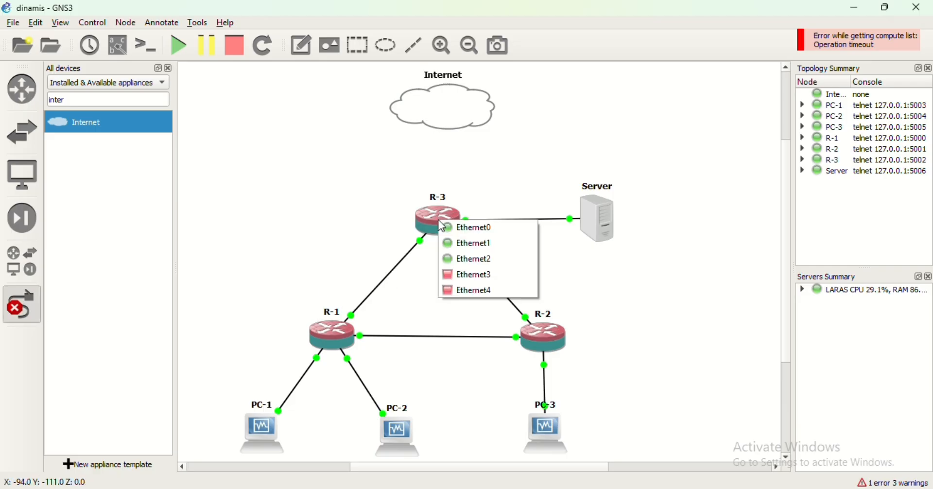
{"action": "left_click", "coordinate": [476, 276]}
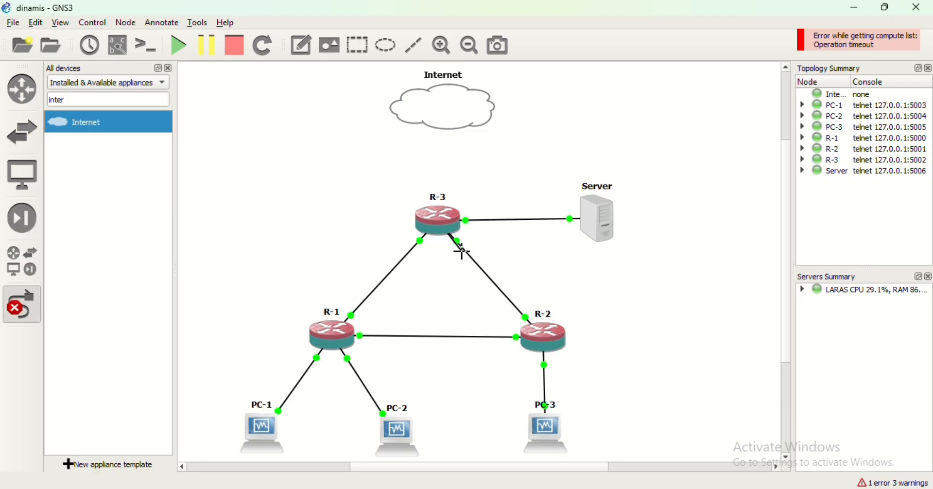
{"action": "left_click", "coordinate": [441, 108]}
{"action": "left_click", "coordinate": [473, 144]}
{"action": "left_click", "coordinate": [27, 310]}
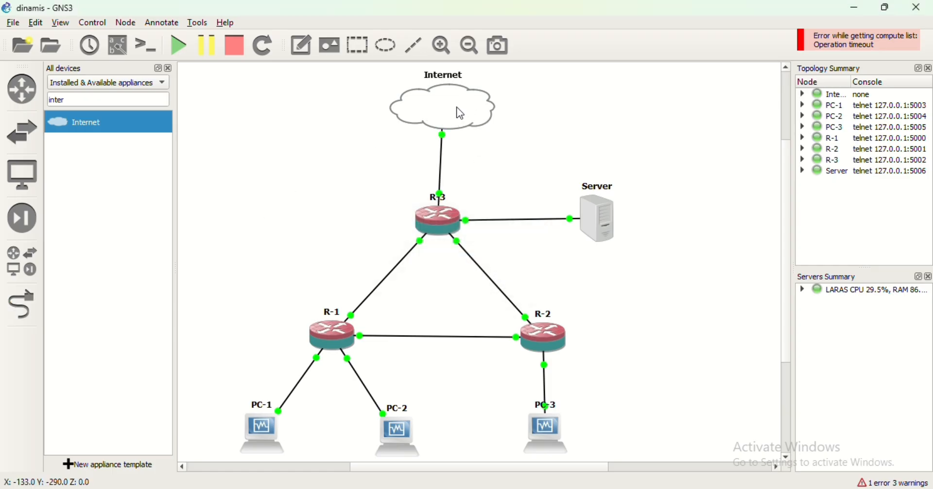
{"action": "left_click_drag", "start_coordinate": [461, 113], "coordinate": [454, 113]}
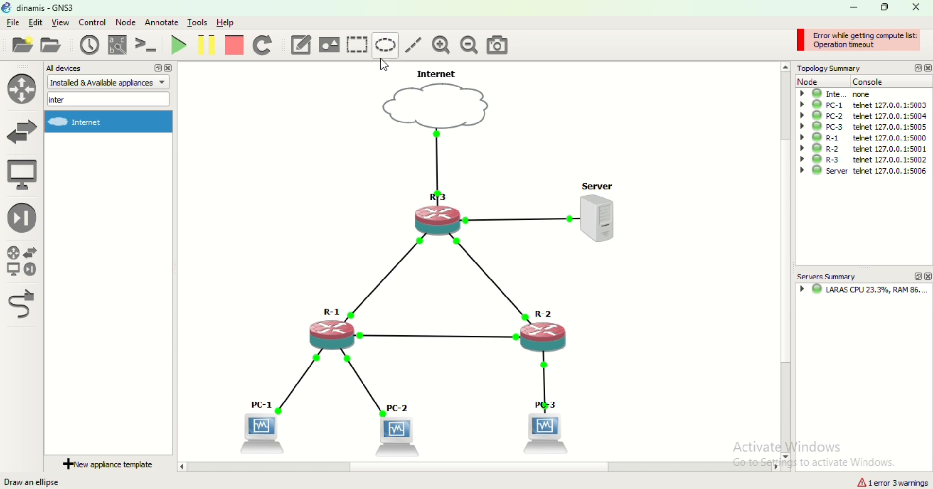
Step: Switch to the R-3 virtual machine in VirtualBox and set its network Adapter 4 to Bridged Adapter
{"action": "left_click", "coordinate": [525, 488]}
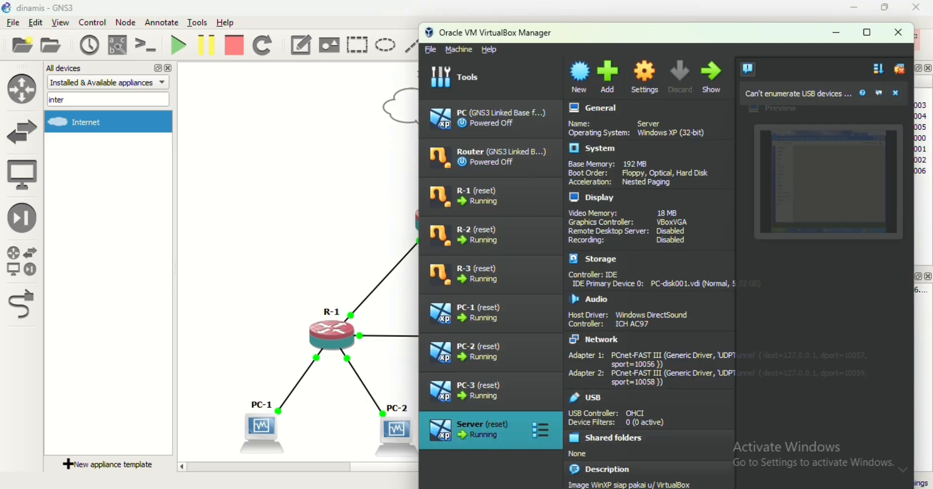
{"action": "mouse_move", "coordinate": [525, 488]}
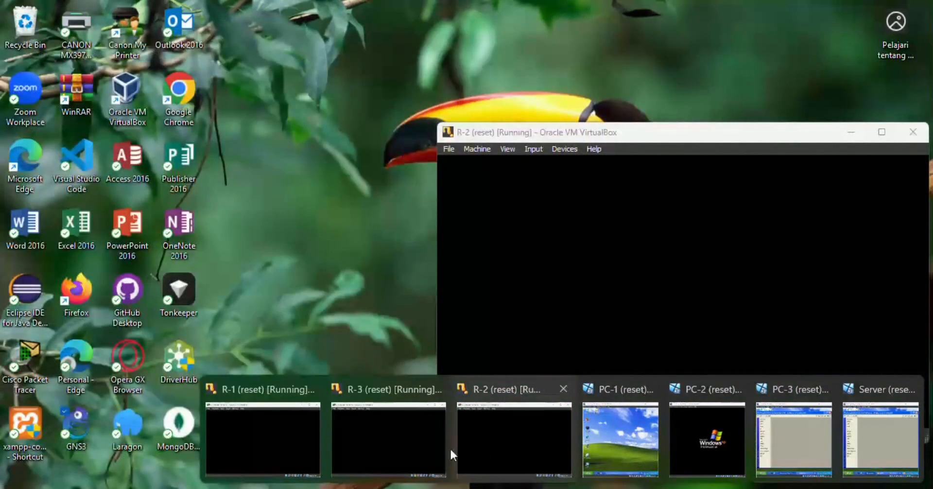
{"action": "left_click", "coordinate": [403, 444]}
{"action": "left_click", "coordinate": [485, 149]}
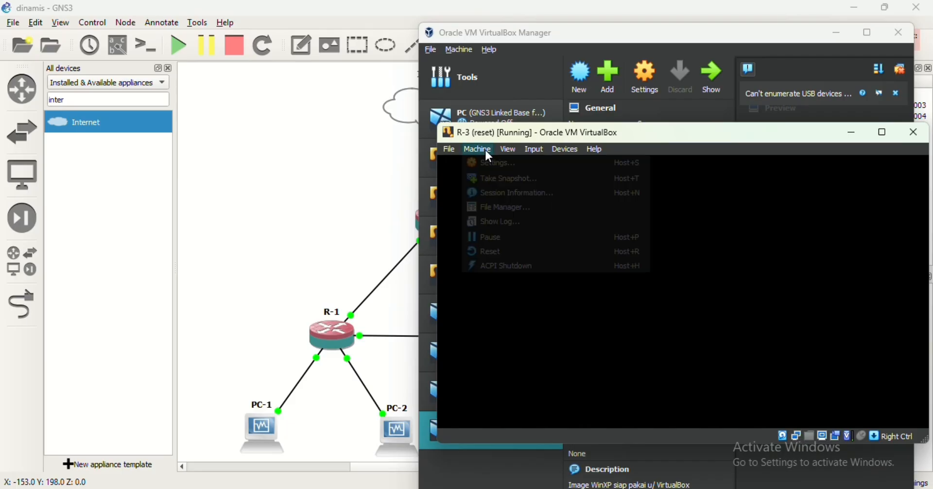
{"action": "left_click", "coordinate": [503, 165]}
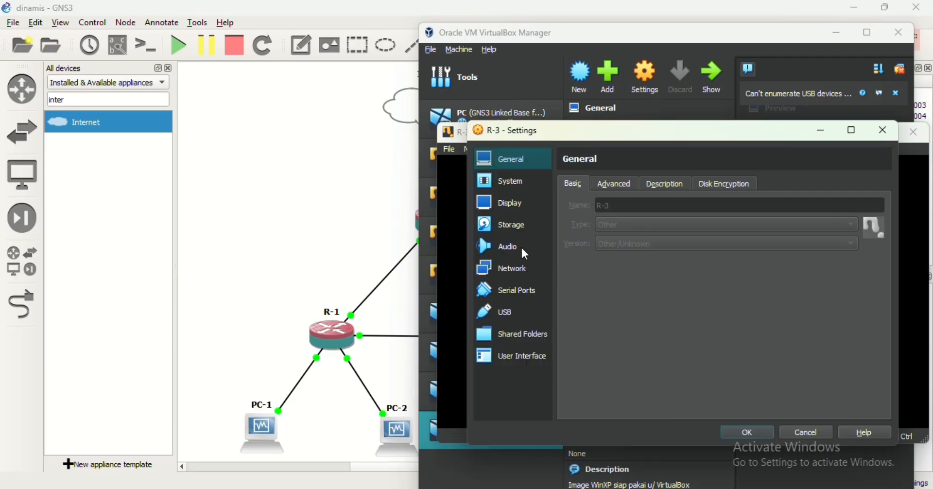
{"action": "left_click", "coordinate": [516, 266]}
{"action": "left_click", "coordinate": [693, 224]}
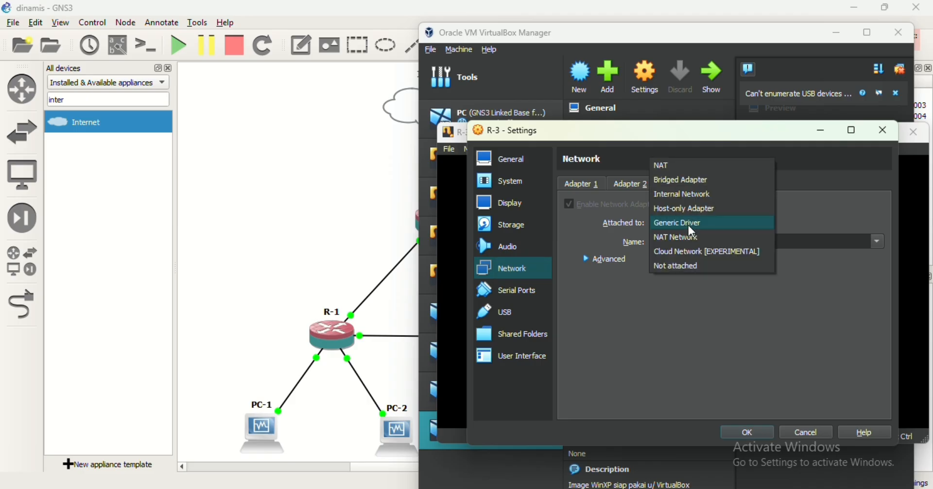
{"action": "left_click", "coordinate": [672, 184]}
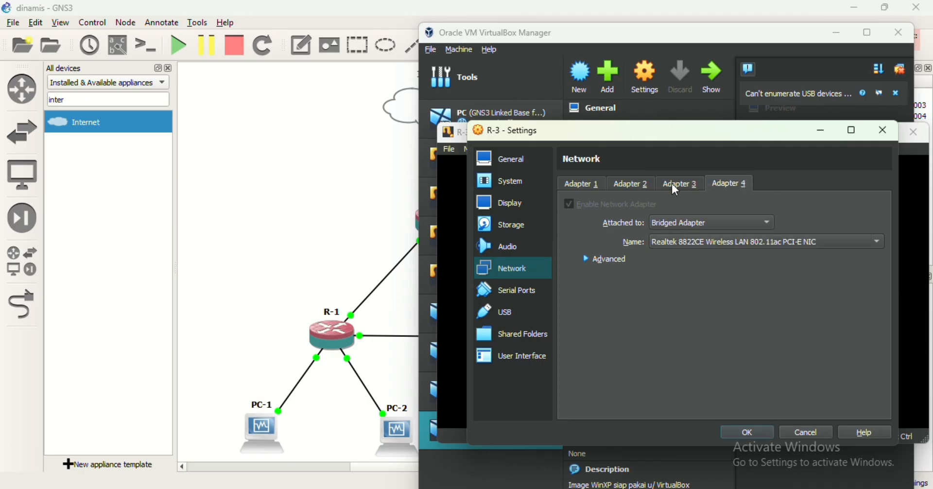
{"action": "left_click", "coordinate": [749, 433]}
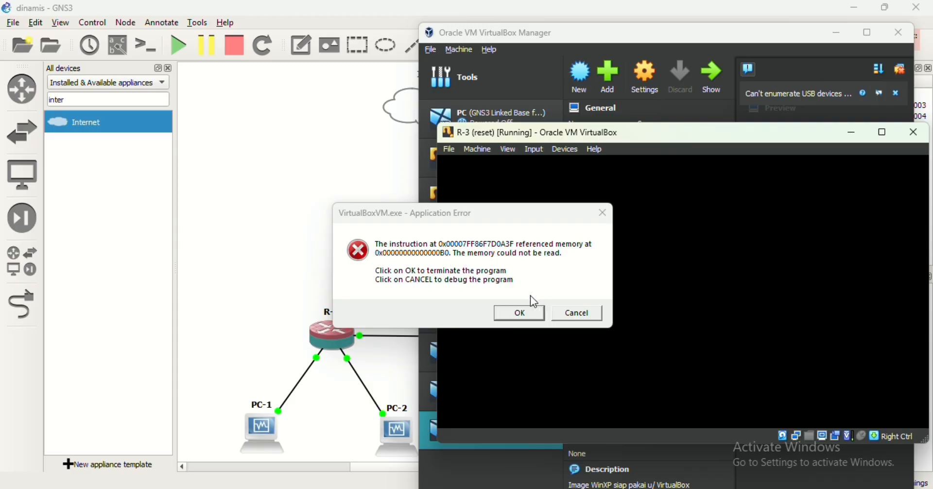
Step: Terminate the crashed R-3 virtual machine, start it again from VirtualBox Manager and clear its notifications
{"action": "left_click", "coordinate": [525, 311]}
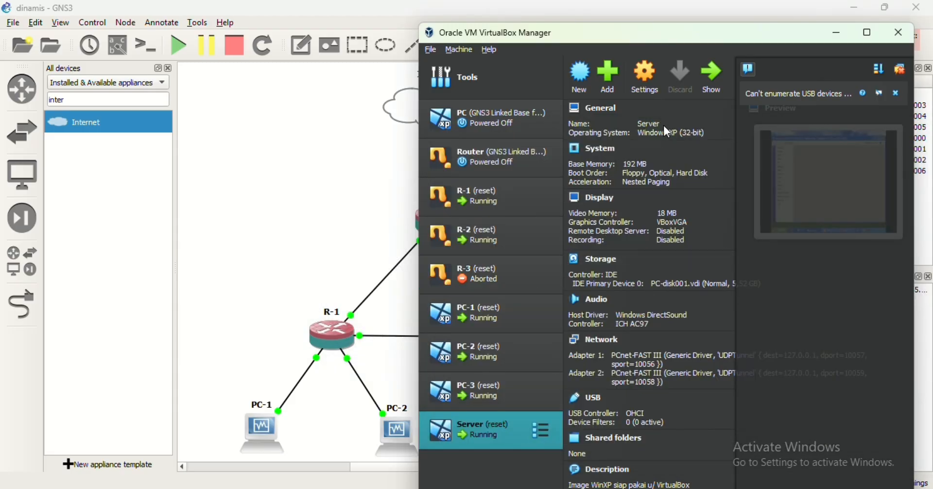
{"action": "left_click", "coordinate": [539, 275]}
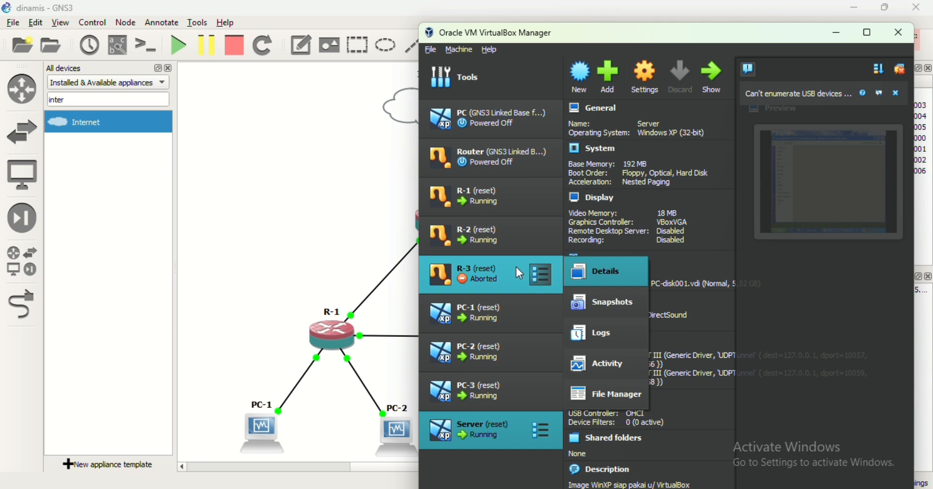
{"action": "left_click", "coordinate": [503, 284]}
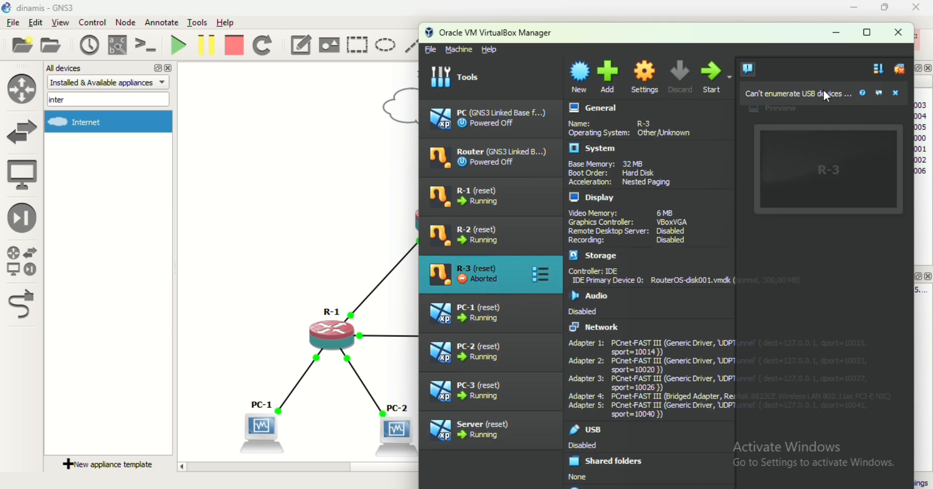
{"action": "left_click", "coordinate": [715, 76]}
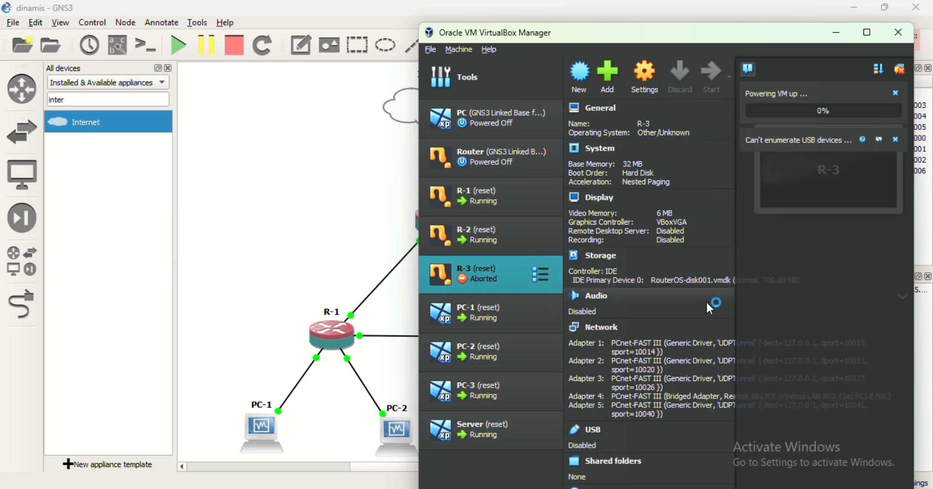
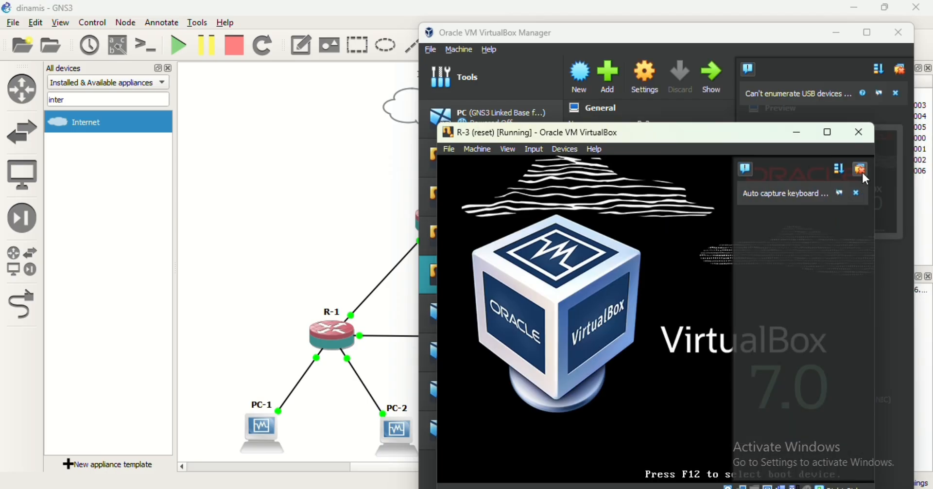
{"action": "left_click", "coordinate": [861, 171]}
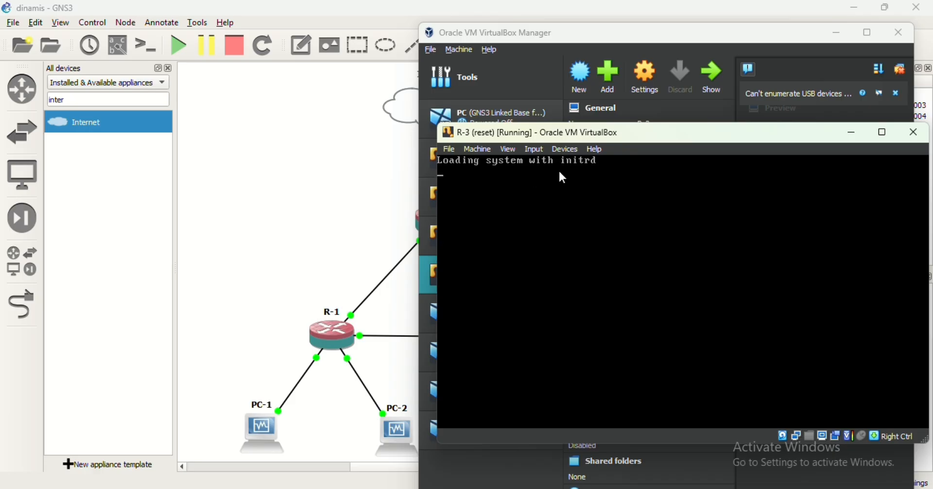
Step: In the Server virtual machine, dismiss the connection error and reconnect WinBox to the router at 08:00:27:97:C9:66 as admin
{"action": "mouse_move", "coordinate": [562, 488]}
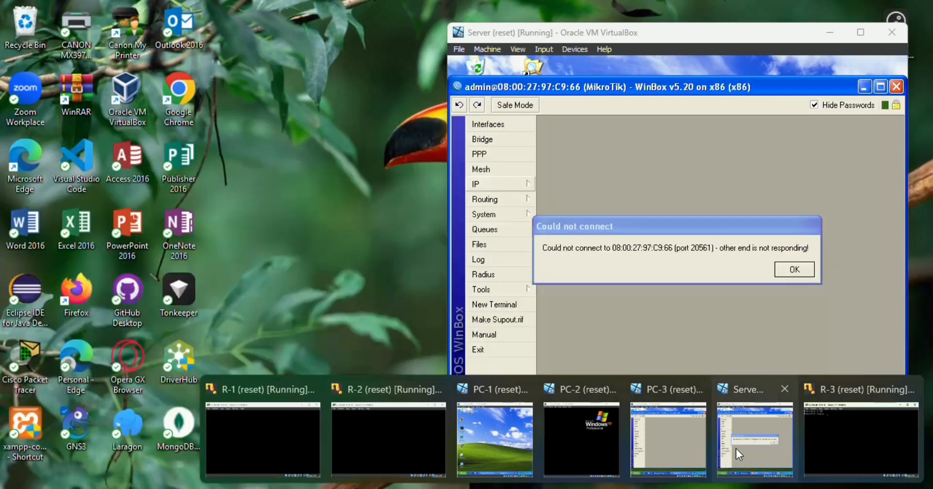
{"action": "left_click", "coordinate": [737, 448]}
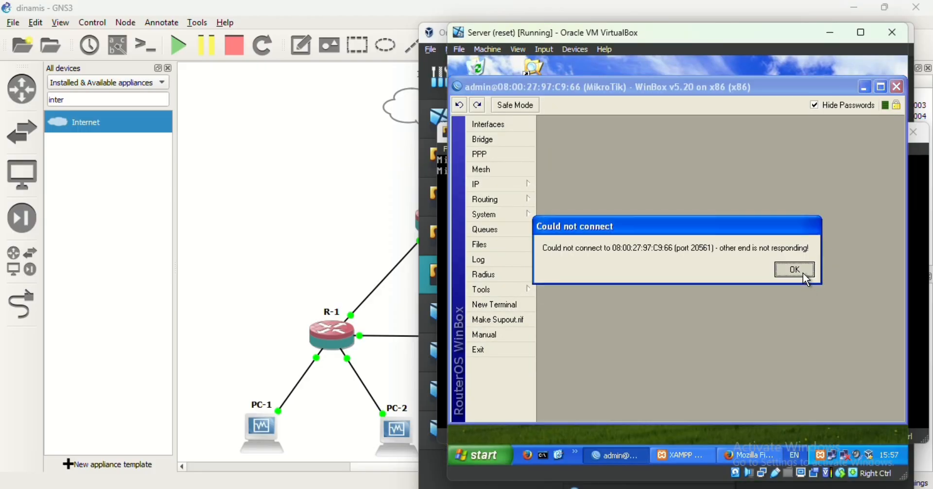
{"action": "left_click", "coordinate": [802, 272]}
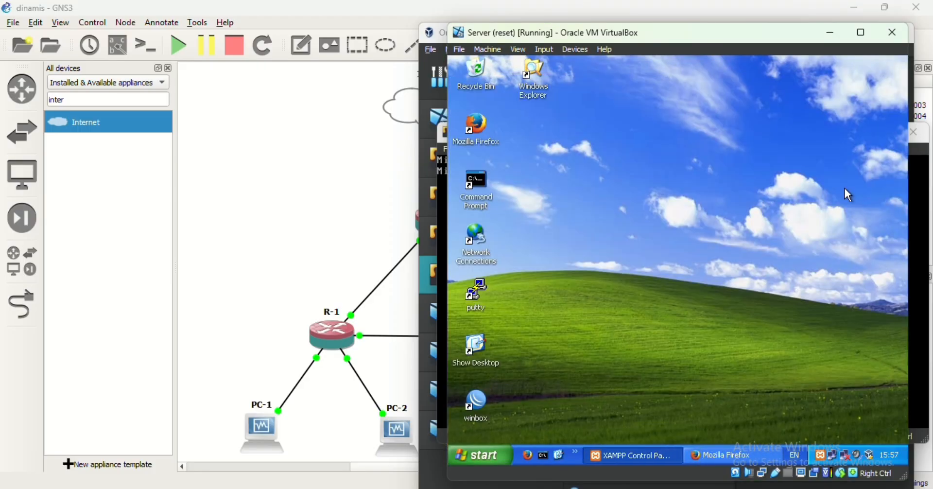
{"action": "double_click", "coordinate": [479, 403]}
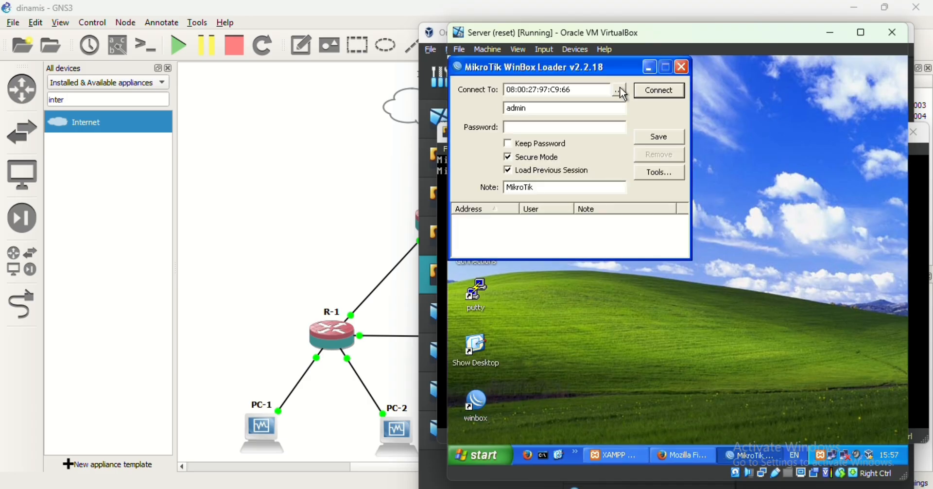
{"action": "left_click", "coordinate": [620, 90]}
{"action": "left_click", "coordinate": [558, 118]}
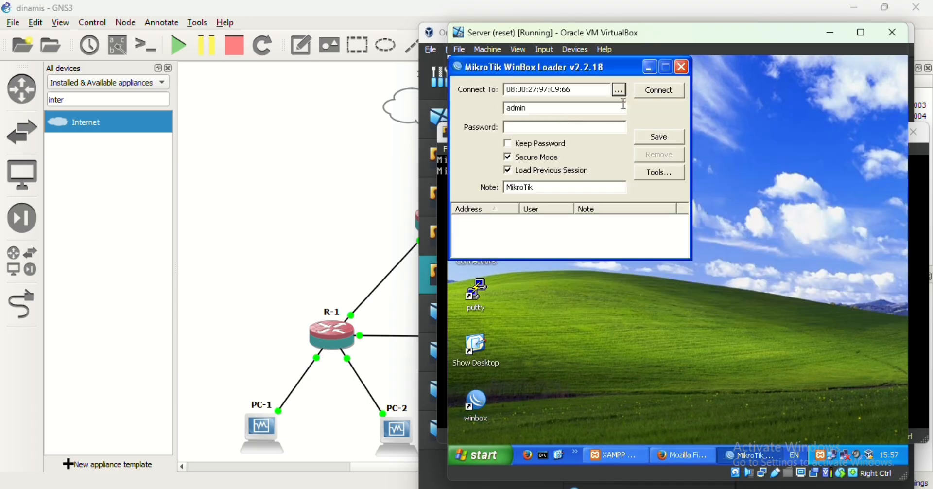
{"action": "left_click", "coordinate": [654, 92]}
Step: Start a new IP DHCP client on the router with ether4 as its interface
{"action": "left_click", "coordinate": [497, 184]}
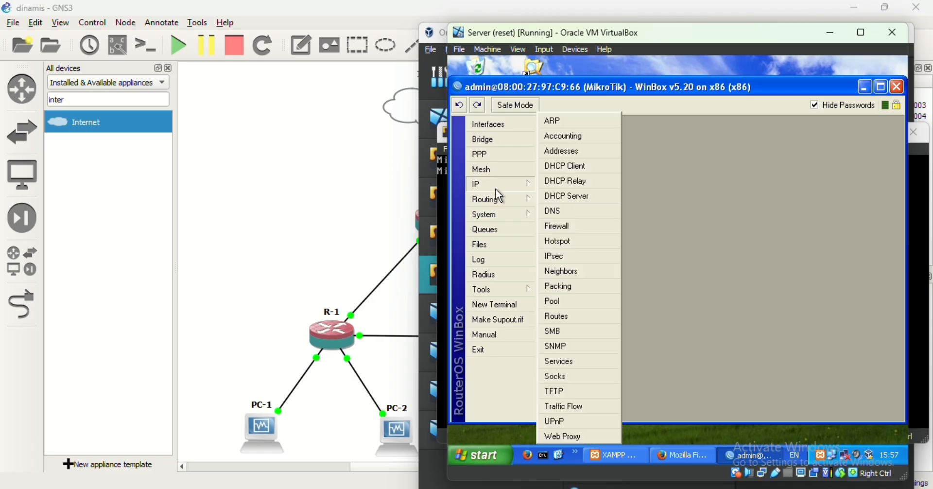
{"action": "left_click", "coordinate": [571, 166]}
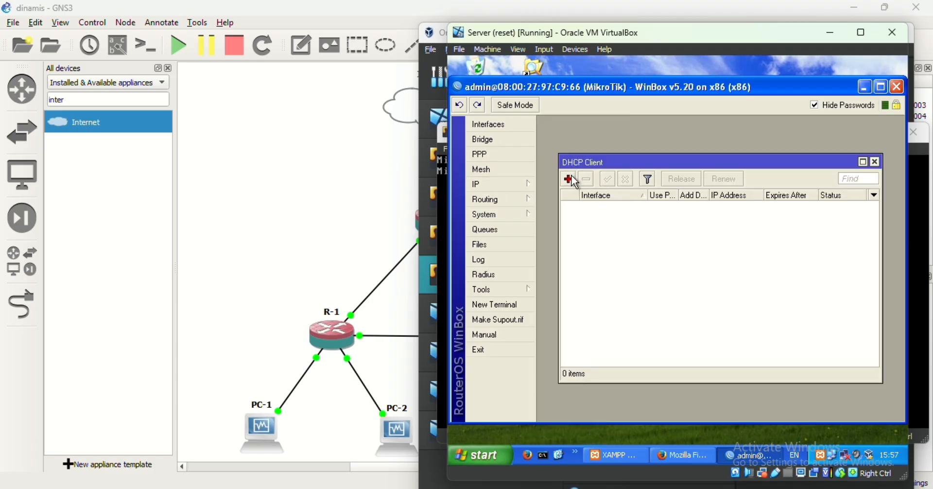
{"action": "left_click", "coordinate": [572, 179]}
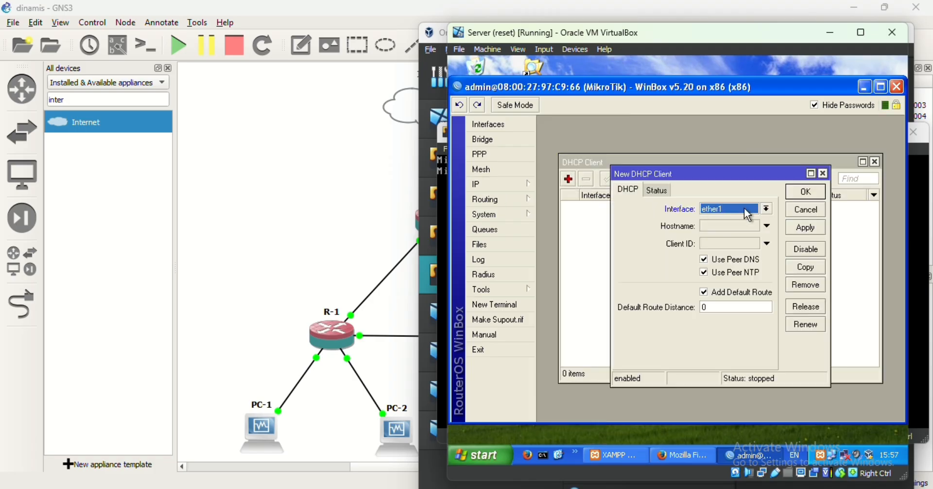
{"action": "left_click", "coordinate": [768, 210]}
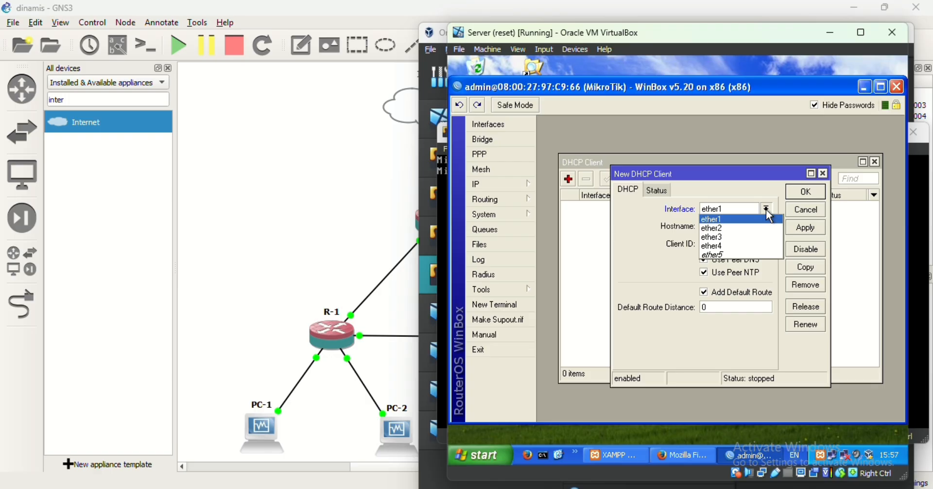
{"action": "left_click", "coordinate": [733, 243]}
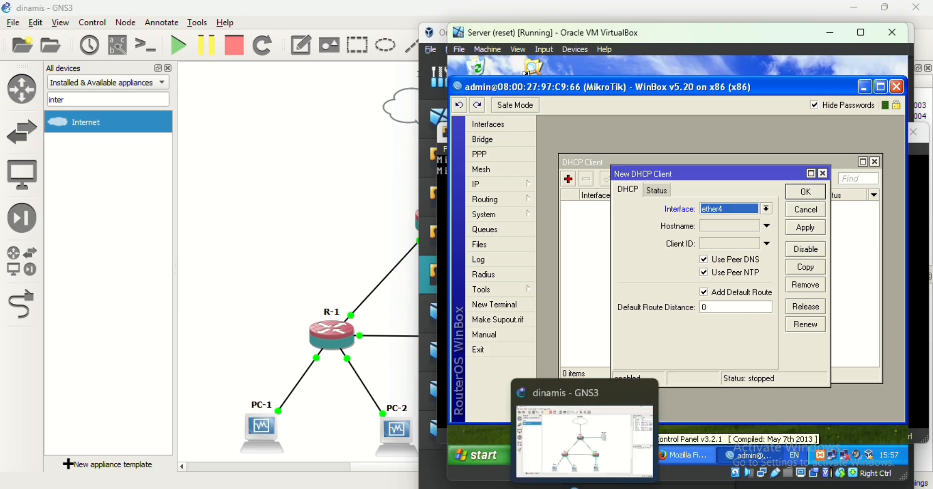
Step: Check the R-3 virtual machine's network Adapter 4 attachment in its VirtualBox settings, then return to the Server machine
{"action": "left_click", "coordinate": [555, 488]}
{"action": "left_click", "coordinate": [556, 488]}
{"action": "mouse_move", "coordinate": [578, 488]}
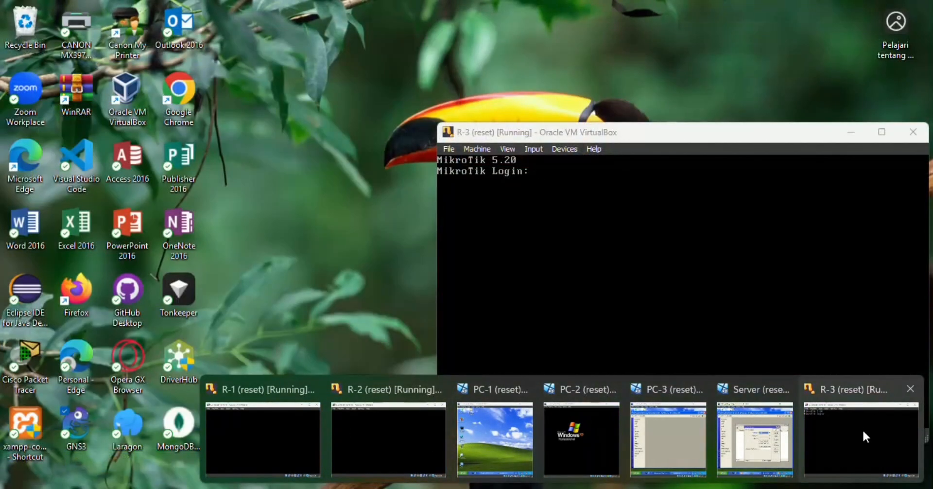
{"action": "left_click", "coordinate": [862, 429]}
{"action": "left_click", "coordinate": [480, 149]}
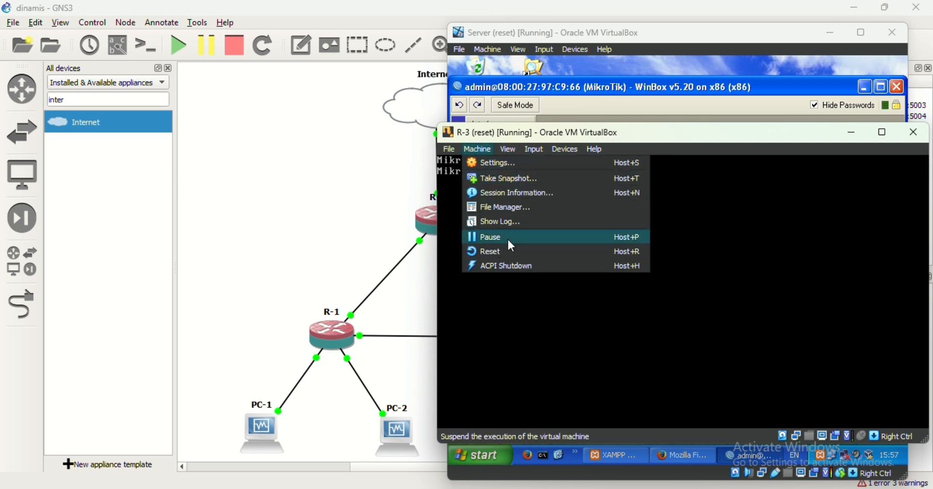
{"action": "left_click", "coordinate": [501, 164]}
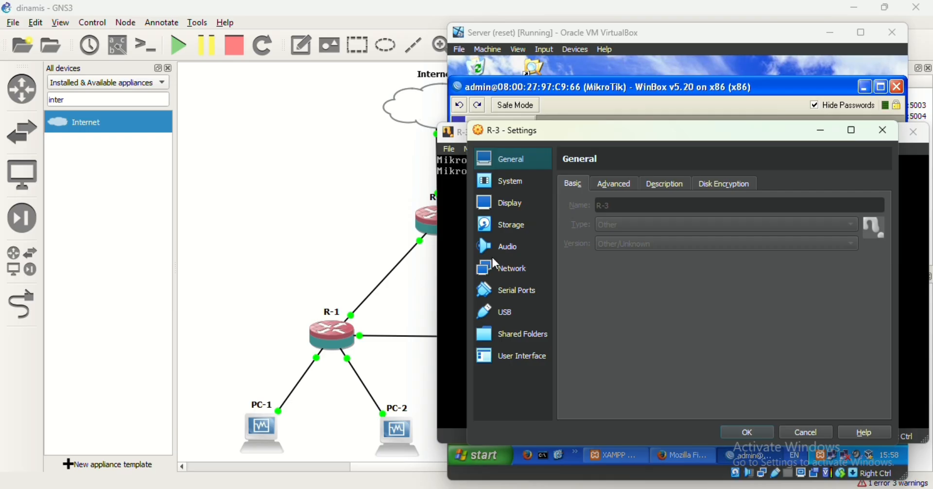
{"action": "left_click", "coordinate": [511, 270]}
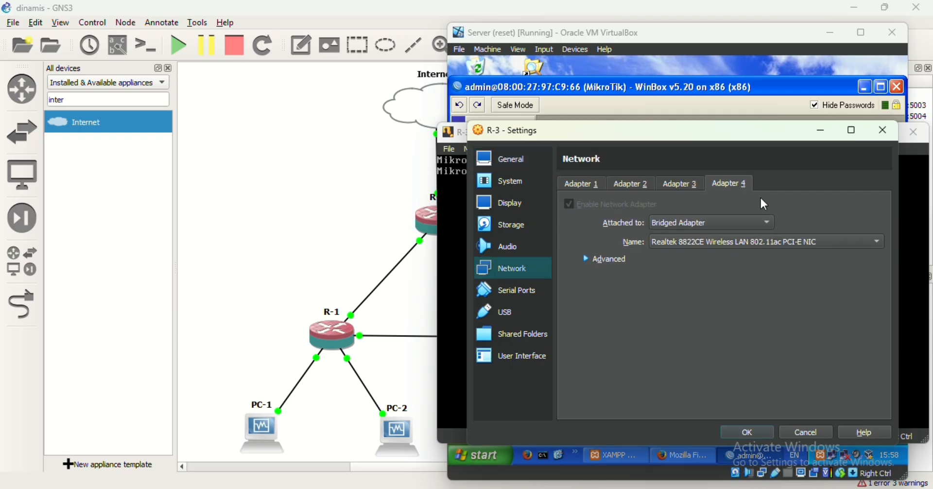
{"action": "left_click", "coordinate": [771, 434]}
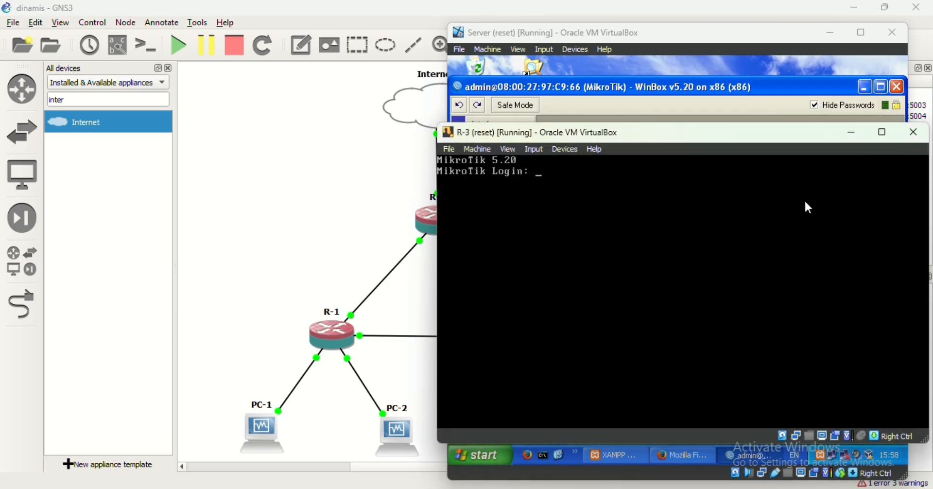
{"action": "left_click", "coordinate": [854, 133]}
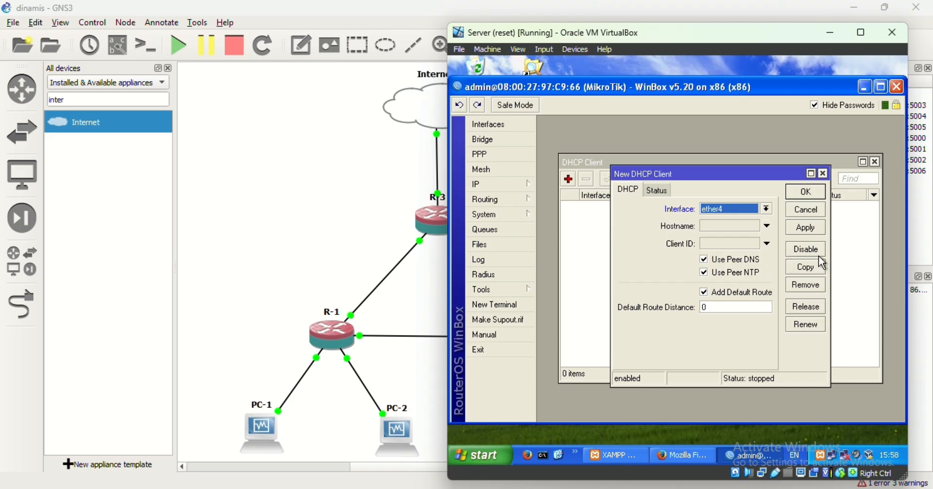
Step: Apply and save the ether4 DHCP client, close the DHCP client list and minimize WinBox
{"action": "left_click", "coordinate": [800, 229]}
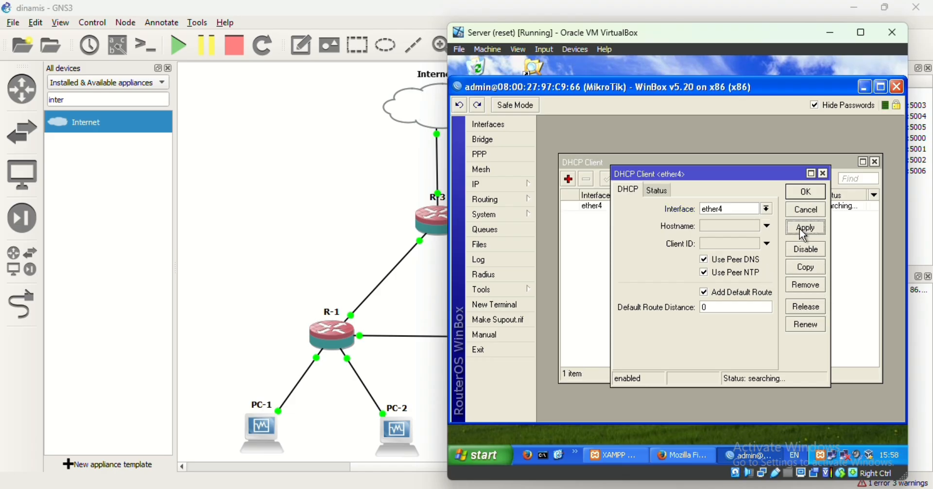
{"action": "left_click", "coordinate": [805, 193]}
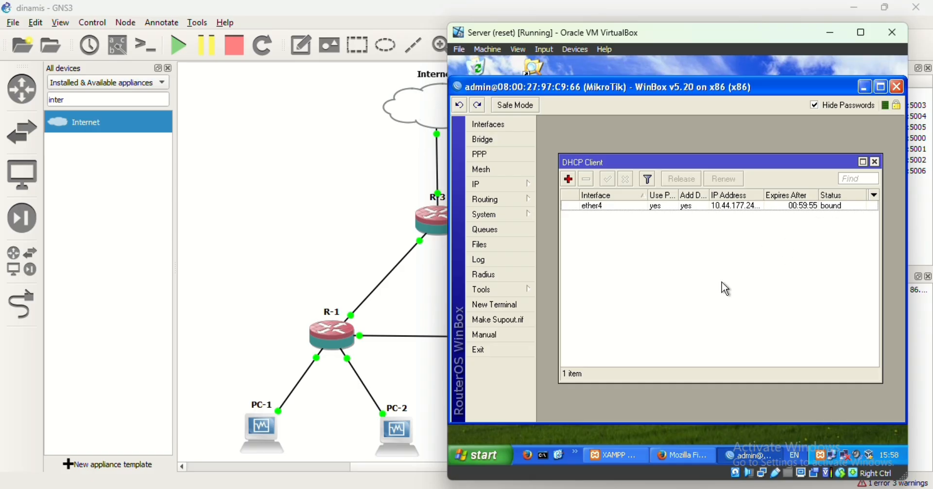
{"action": "left_click", "coordinate": [876, 162]}
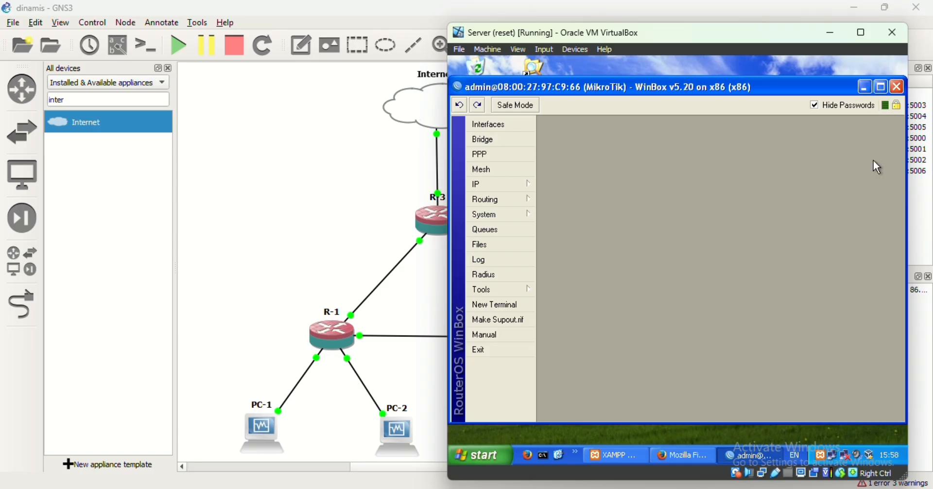
{"action": "left_click", "coordinate": [865, 87]}
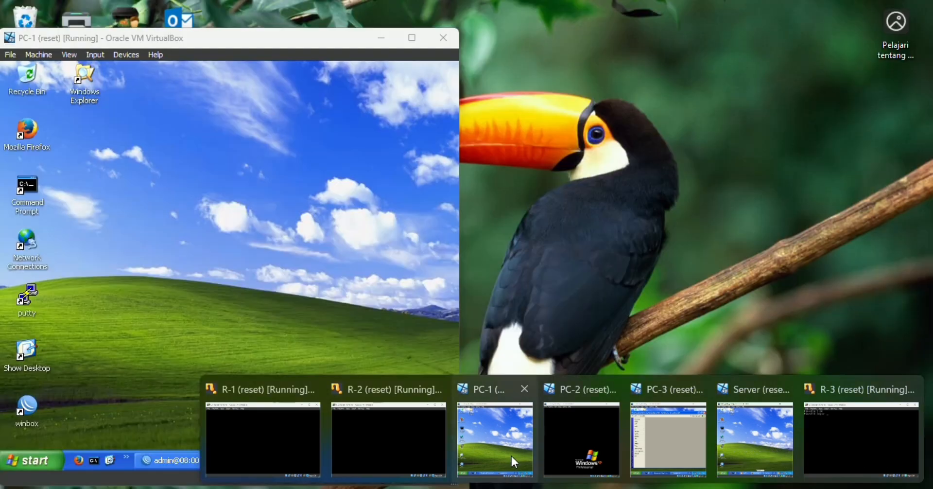
Step: Switch to the PC-1 virtual machine and ping 8.8.8.8 from its Command Prompt to test internet access
{"action": "left_click", "coordinate": [511, 456]}
{"action": "double_click", "coordinate": [38, 184]}
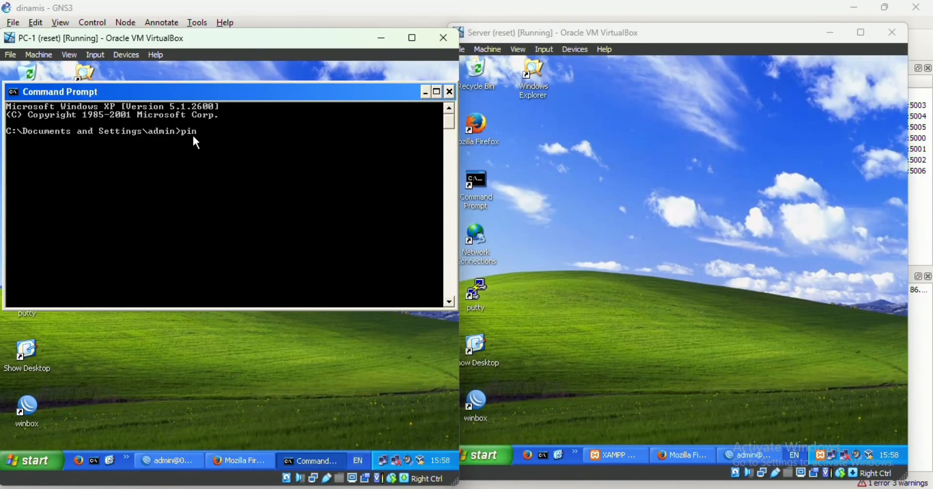
{"action": "type", "text": "ping 8.8.8.8"}
{"action": "key", "text": "Return"}
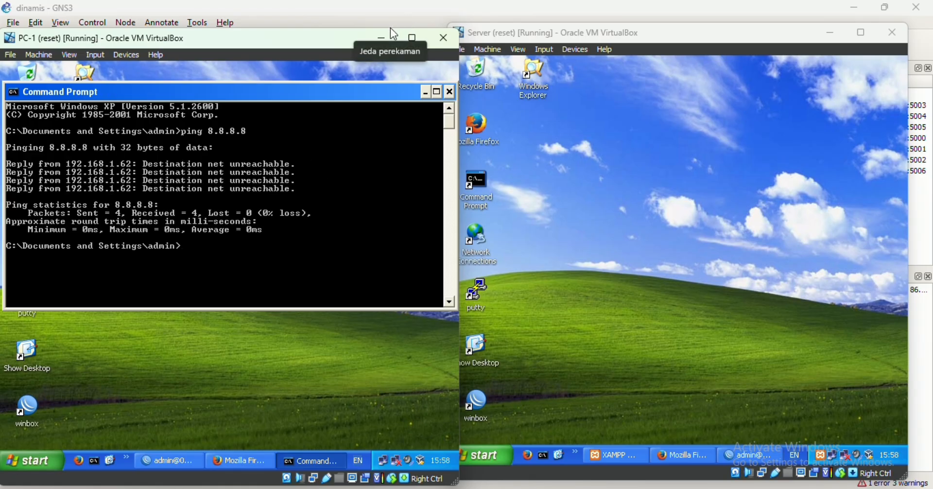
{"action": "left_click", "coordinate": [425, 91]}
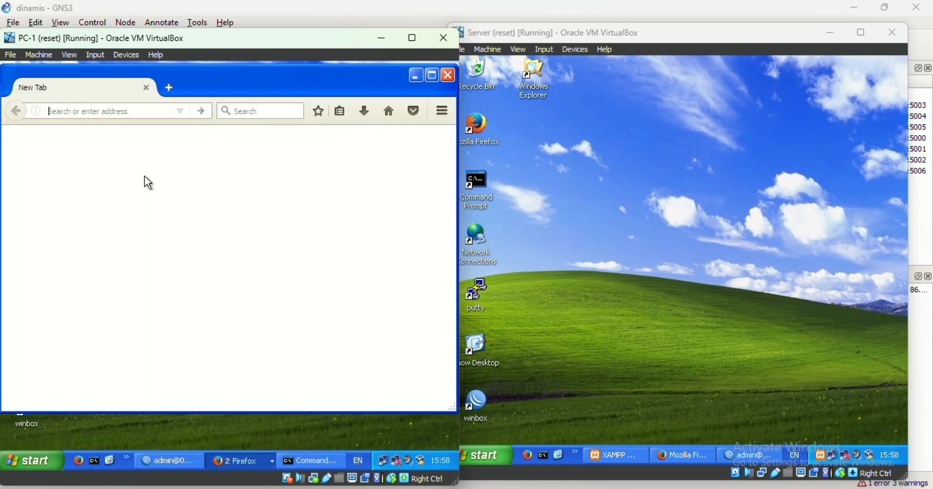
{"action": "left_click", "coordinate": [415, 75]}
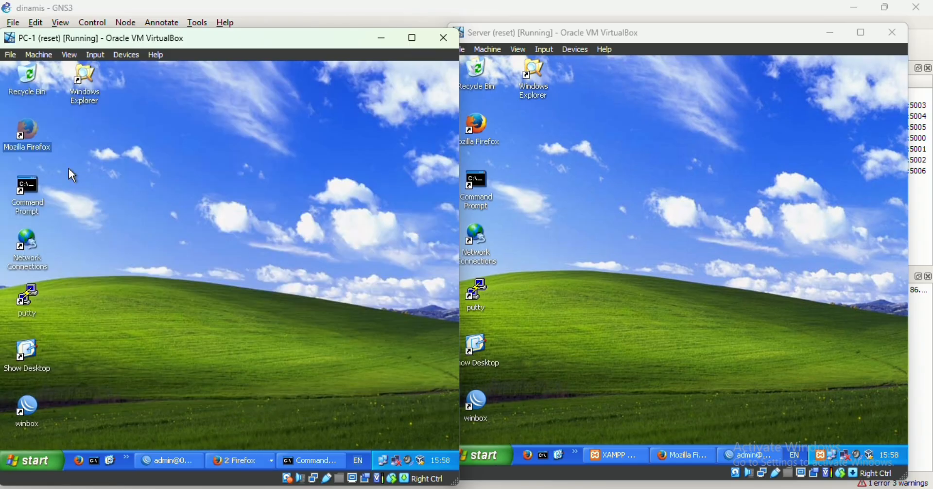
{"action": "left_click", "coordinate": [309, 459]}
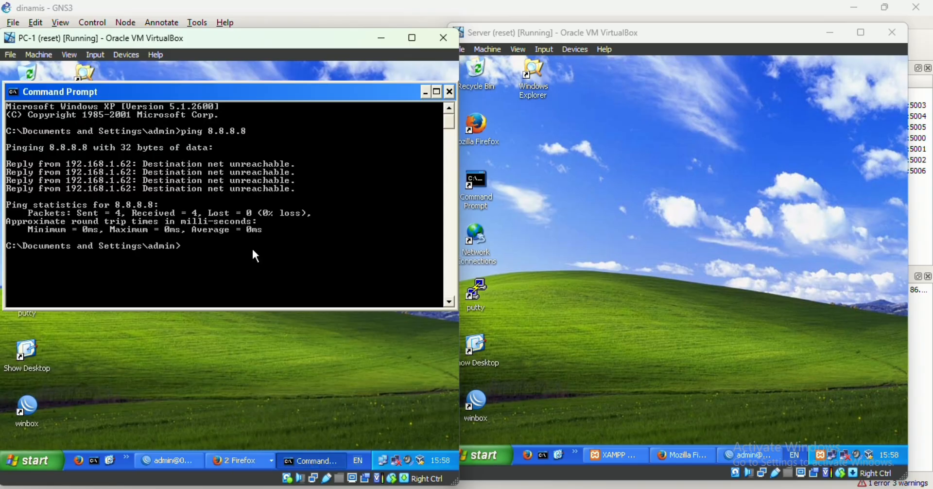
{"action": "left_click", "coordinate": [425, 92]}
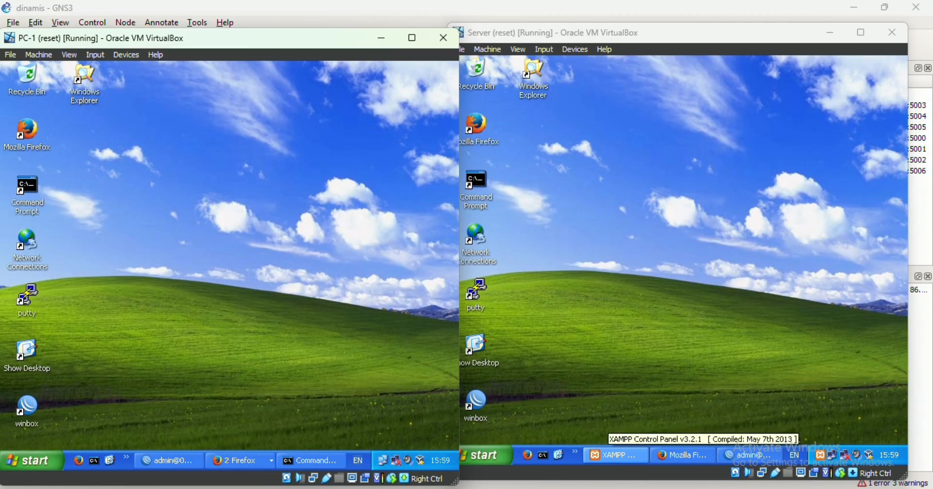
Step: Switch to the lab PDF in Chrome and read the internet connection instructions for the DHCP client, firewall NAT and OSPF default gateway
{"action": "left_click", "coordinate": [465, 488]}
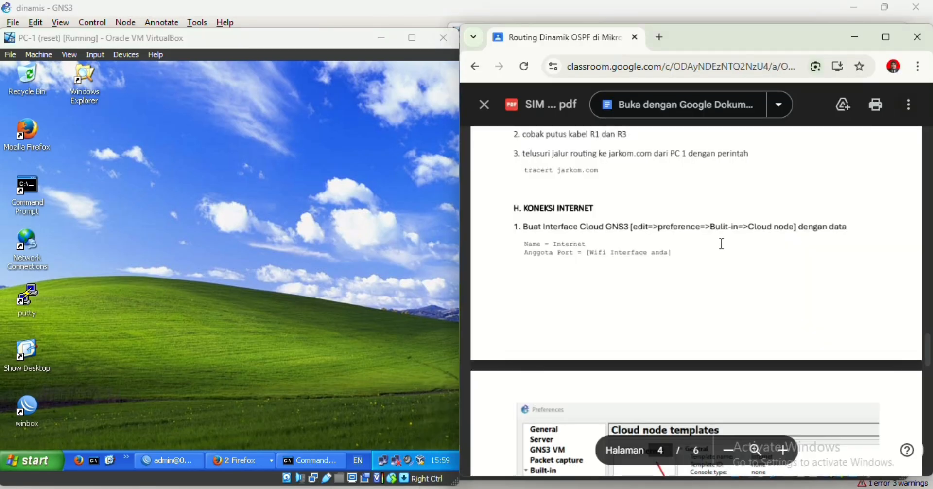
{"action": "scroll", "coordinate": [722, 244], "scroll_direction": "down", "scroll_amount": 8}
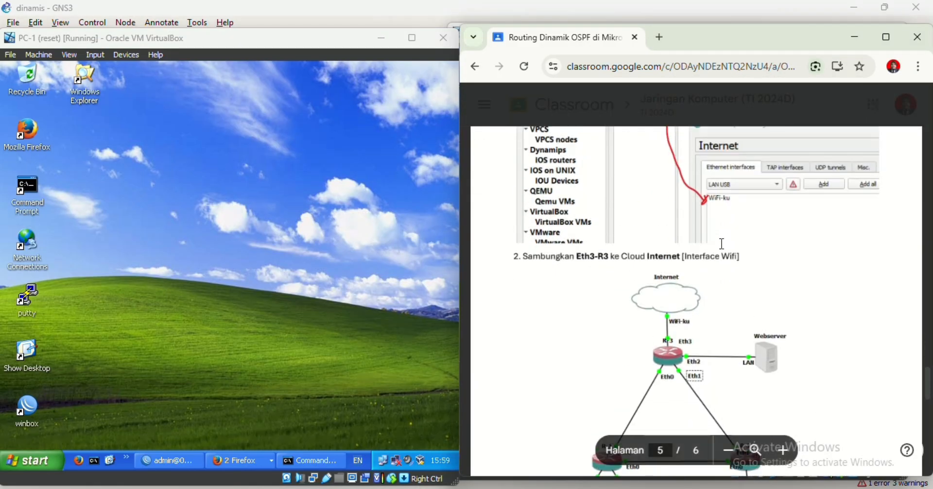
{"action": "scroll", "coordinate": [722, 244], "scroll_direction": "down", "scroll_amount": 8}
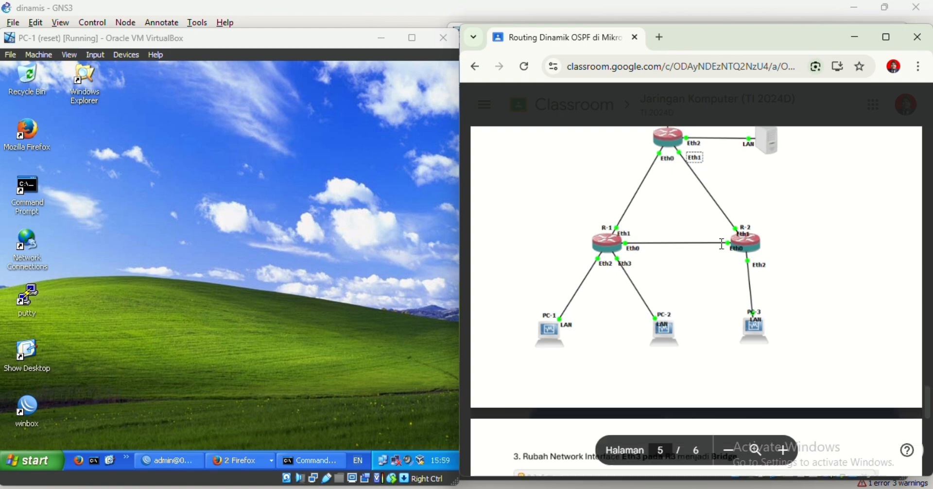
{"action": "scroll", "coordinate": [722, 244], "scroll_direction": "down", "scroll_amount": 8}
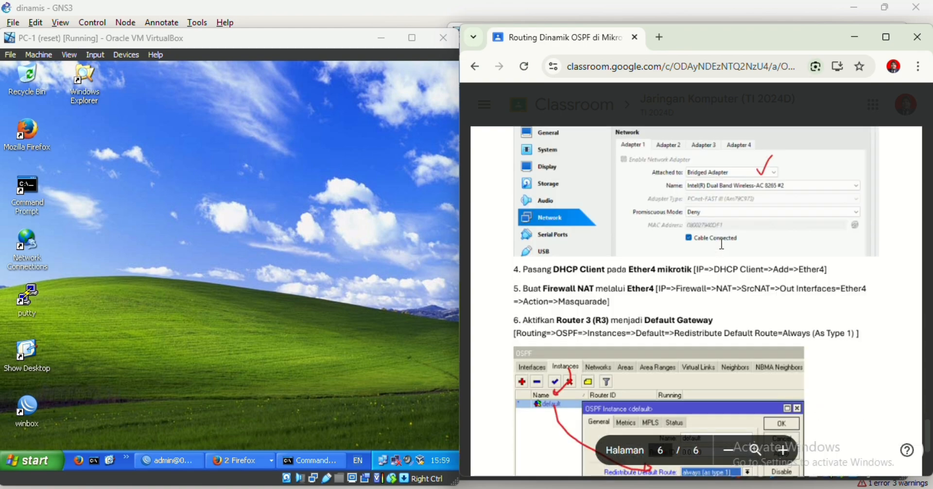
{"action": "scroll", "coordinate": [722, 244], "scroll_direction": "down", "scroll_amount": 1}
{"action": "scroll", "coordinate": [721, 244], "scroll_direction": "up", "scroll_amount": 5}
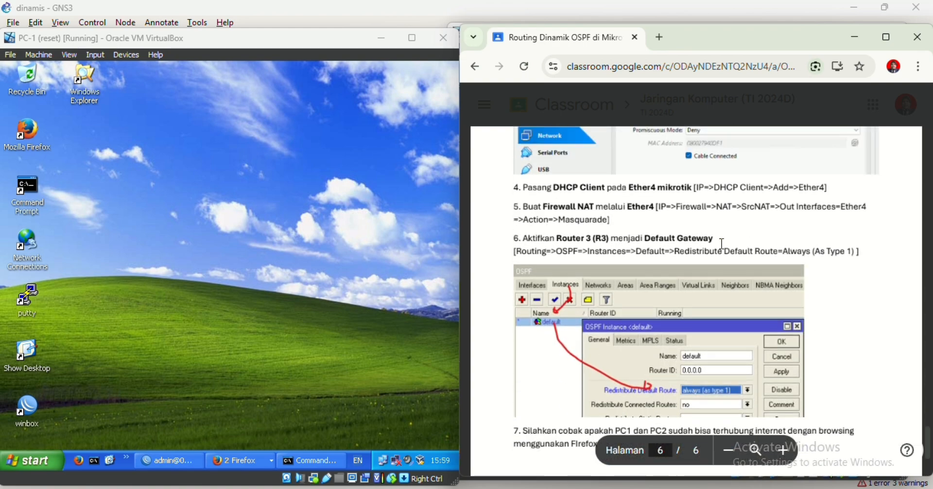
{"action": "scroll", "coordinate": [722, 244], "scroll_direction": "up", "scroll_amount": 1}
{"action": "scroll", "coordinate": [722, 244], "scroll_direction": "down", "scroll_amount": 2}
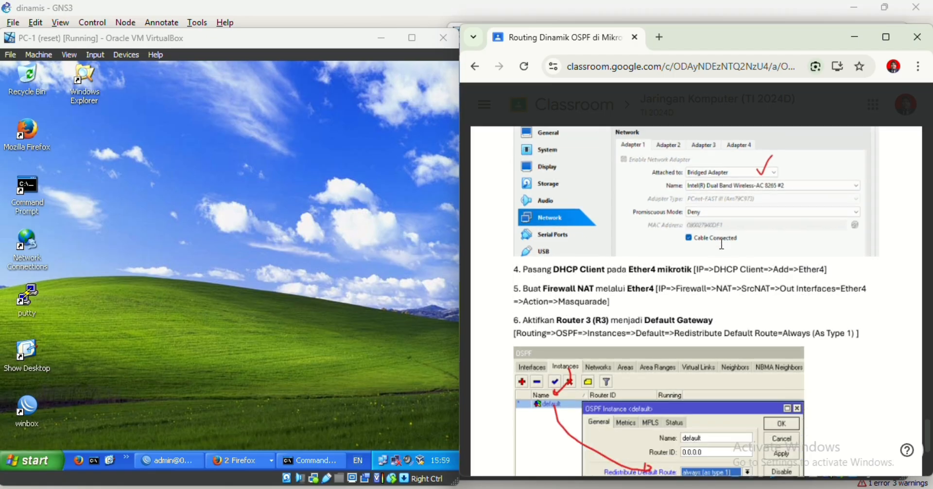
{"action": "scroll", "coordinate": [722, 244], "scroll_direction": "down", "scroll_amount": 1}
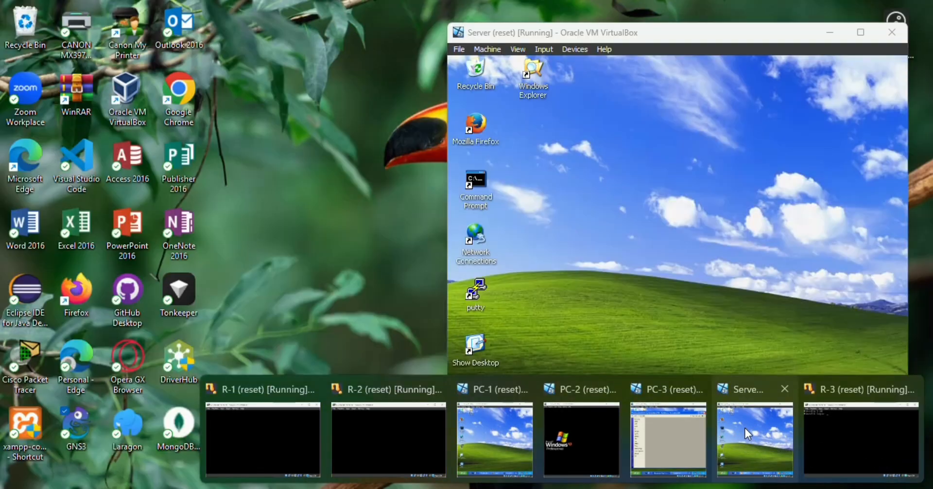
Step: Switch to the Server machine and start a new srcnat firewall NAT rule in WinBox with out interface ether4
{"action": "left_click", "coordinate": [745, 428]}
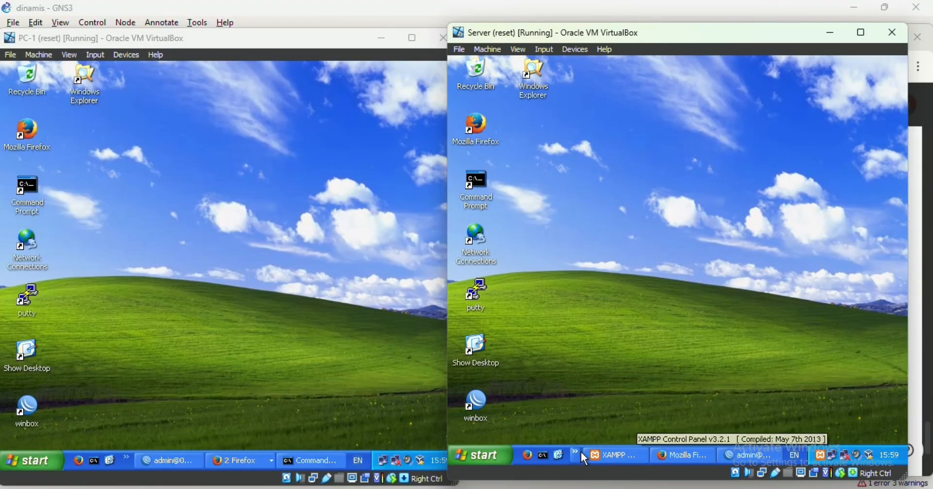
{"action": "left_click", "coordinate": [743, 450]}
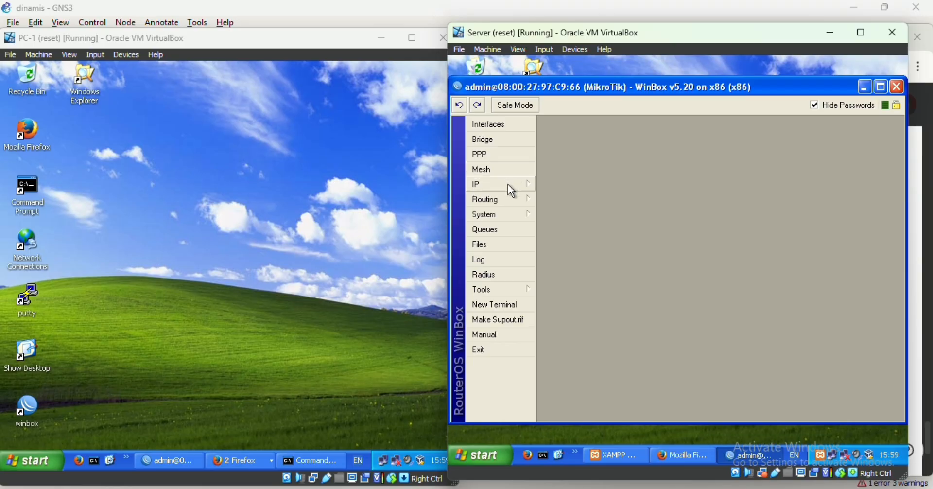
{"action": "left_click", "coordinate": [508, 184]}
{"action": "left_click", "coordinate": [558, 226]}
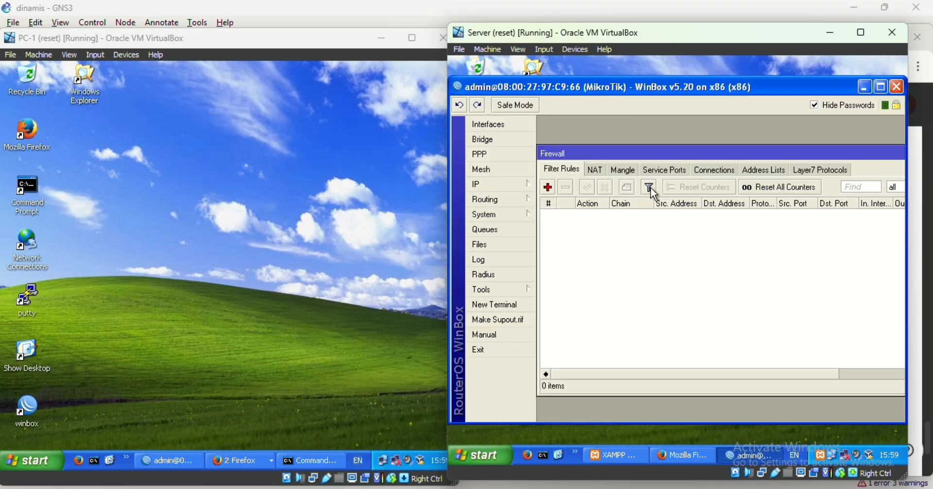
{"action": "left_click", "coordinate": [595, 170]}
{"action": "left_click", "coordinate": [548, 188]}
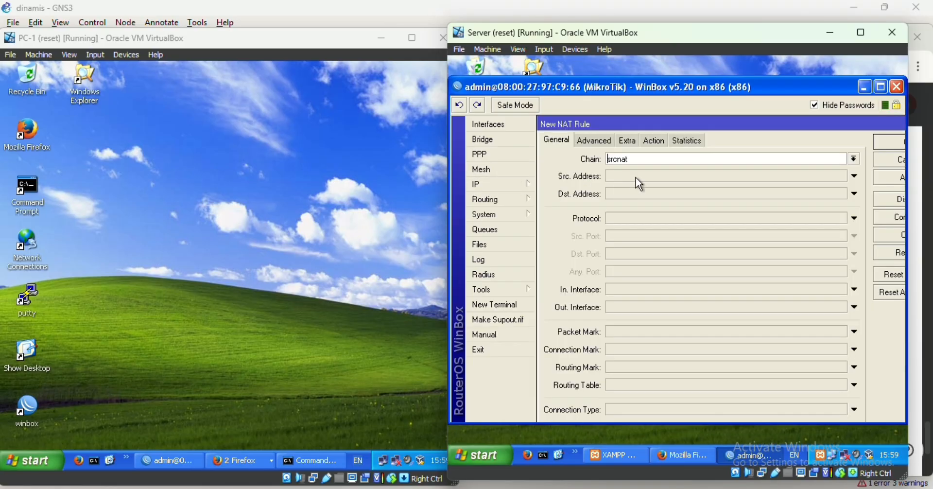
{"action": "left_click", "coordinate": [624, 307]}
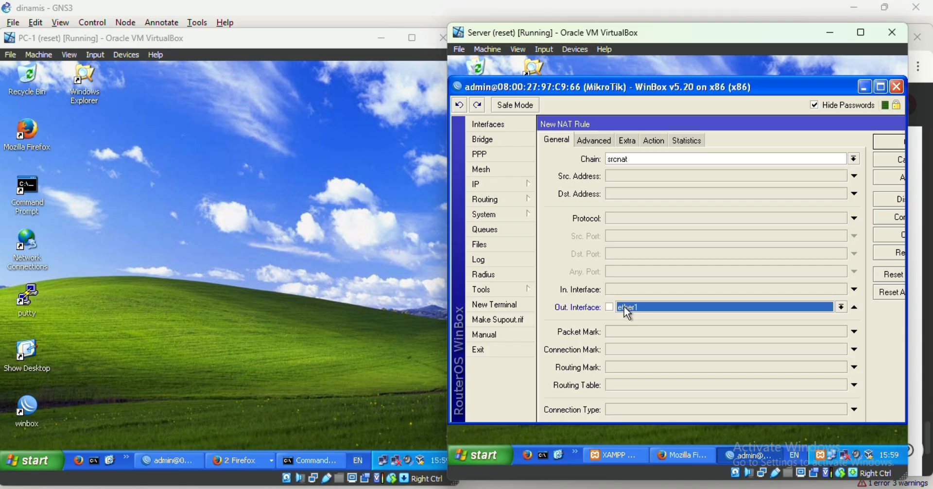
{"action": "left_click", "coordinate": [841, 307]}
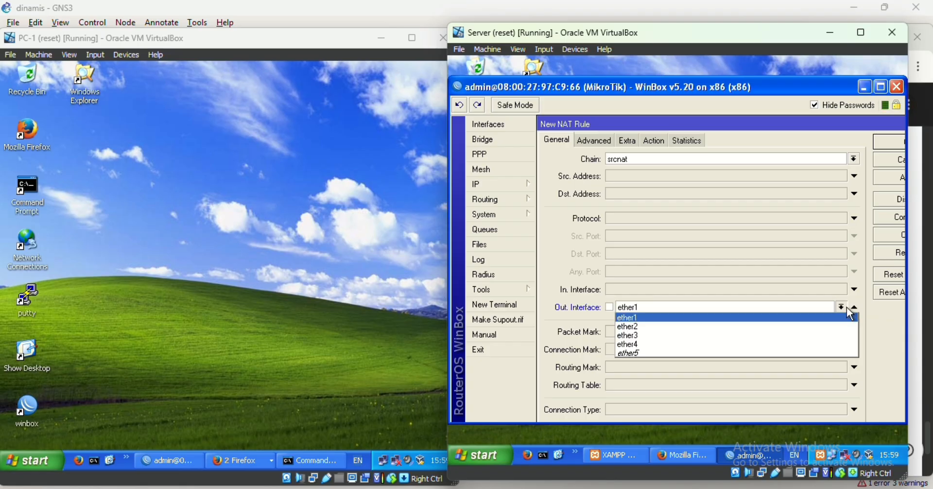
{"action": "left_click", "coordinate": [756, 344]}
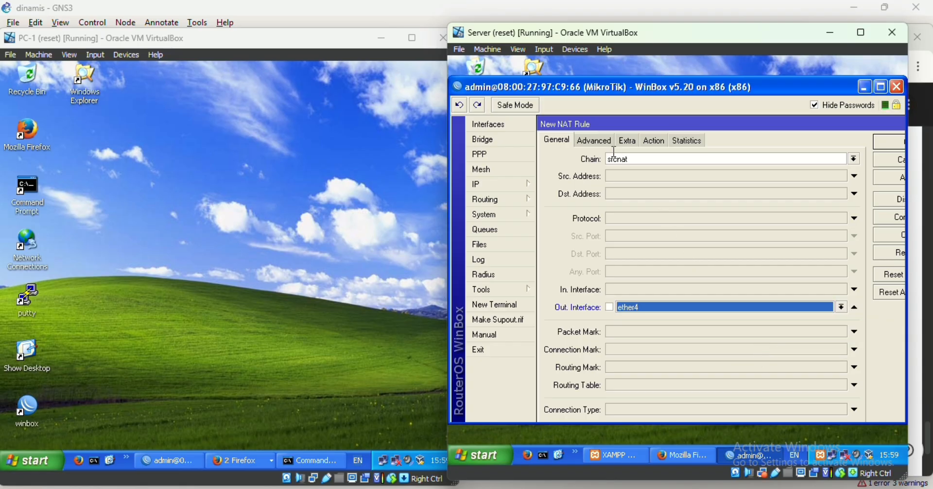
Step: Set the new NAT rule's action to masquerade and save the rule
{"action": "left_click", "coordinate": [655, 142]}
{"action": "left_click", "coordinate": [661, 159]}
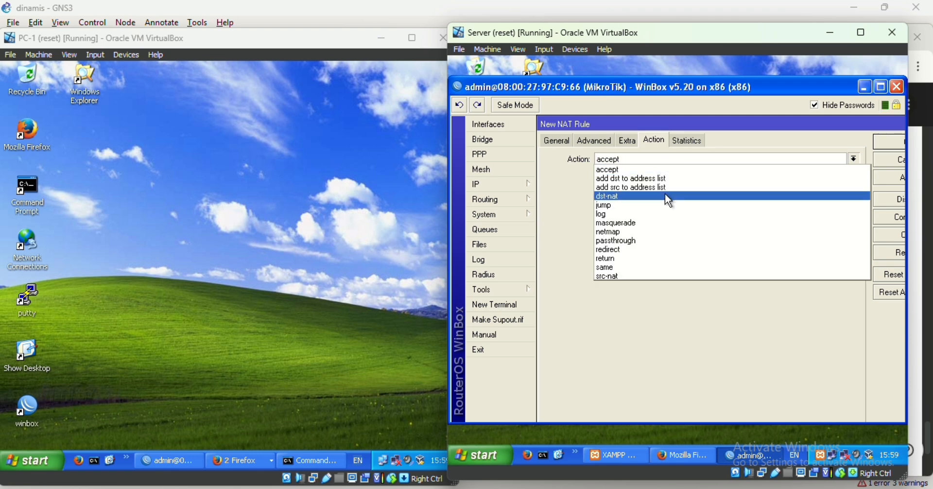
{"action": "left_click", "coordinate": [654, 223]}
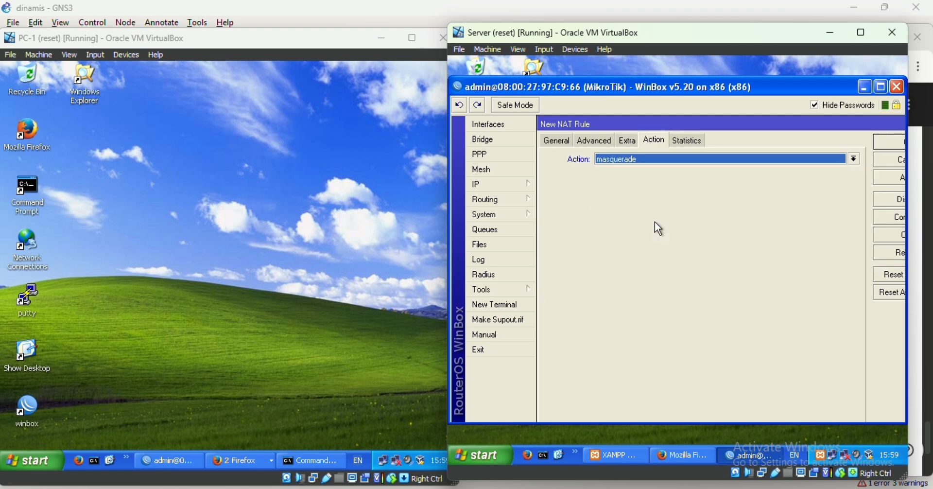
{"action": "left_click", "coordinate": [896, 147]}
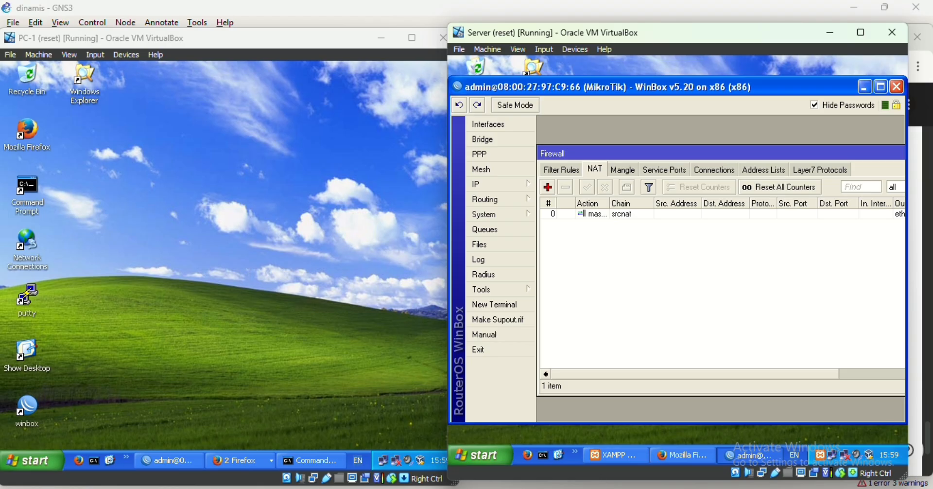
Step: Check the default gateway instruction in the lab PDF, then return to the Server machine and open the default OSPF instance in WinBox
{"action": "key", "text": "alt+Tab"}
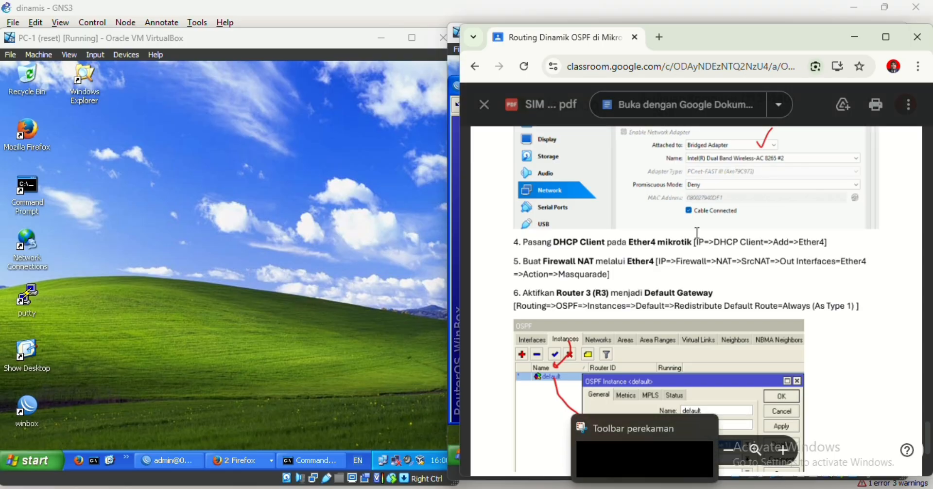
{"action": "mouse_move", "coordinate": [561, 488]}
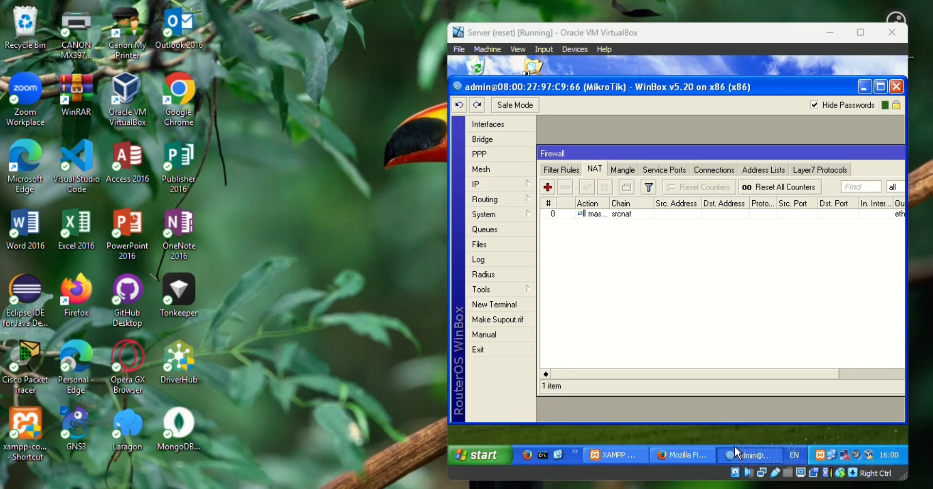
{"action": "left_click", "coordinate": [734, 446]}
{"action": "left_click", "coordinate": [508, 203]}
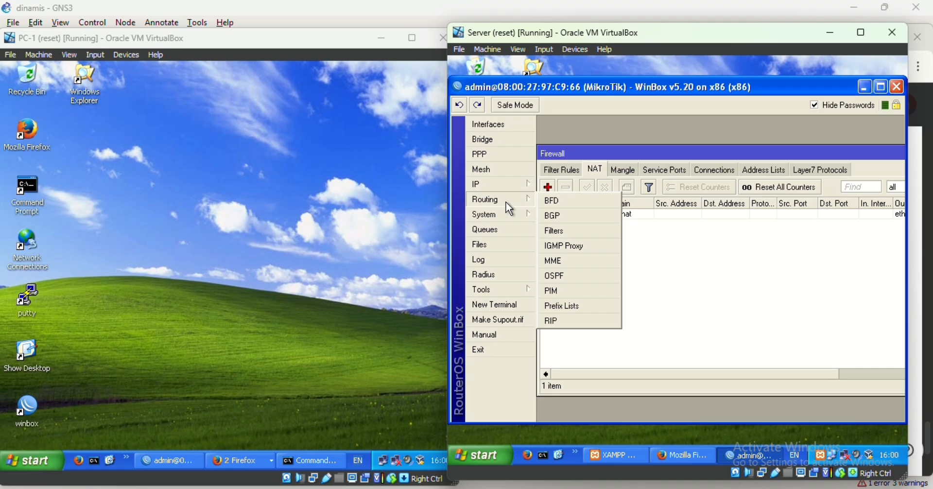
{"action": "left_click", "coordinate": [559, 275]}
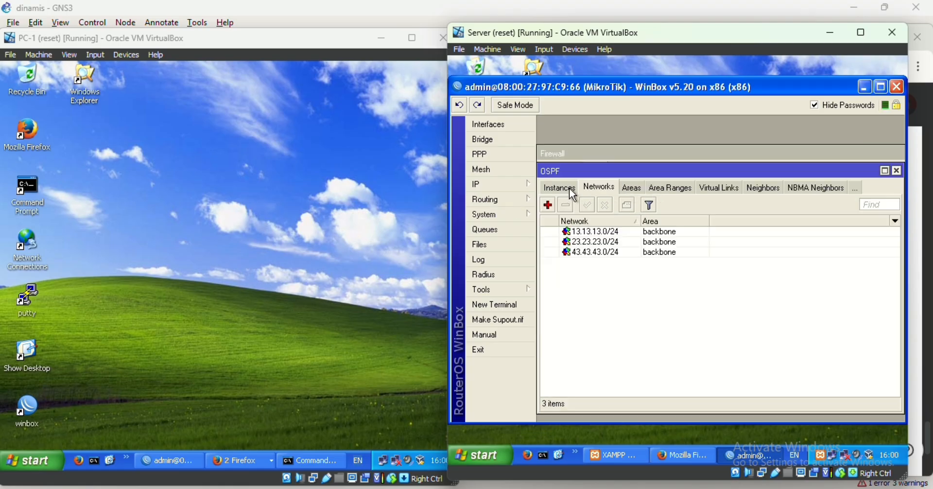
{"action": "left_click", "coordinate": [572, 191]}
{"action": "double_click", "coordinate": [594, 231]}
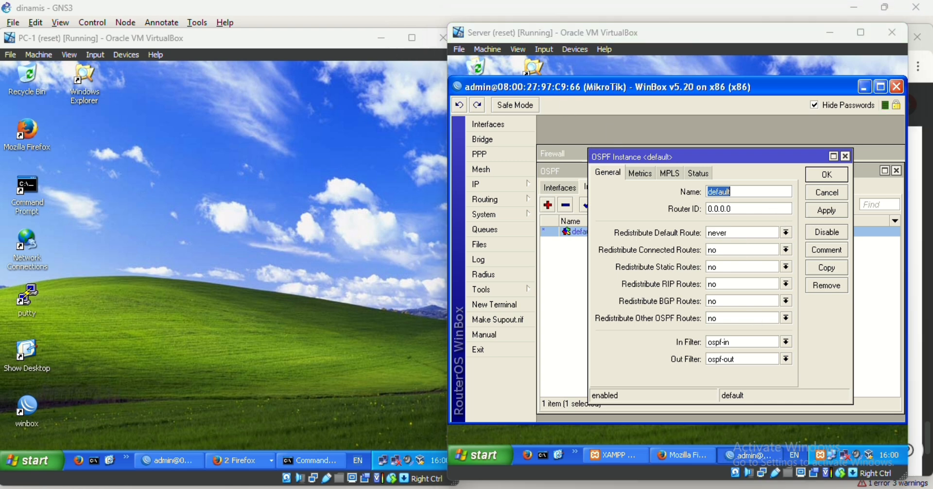
Step: Set Redistribute Default Route to always (as type 1) for the default OSPF instance, checking the lab PDF, and save it
{"action": "mouse_move", "coordinate": [645, 488]}
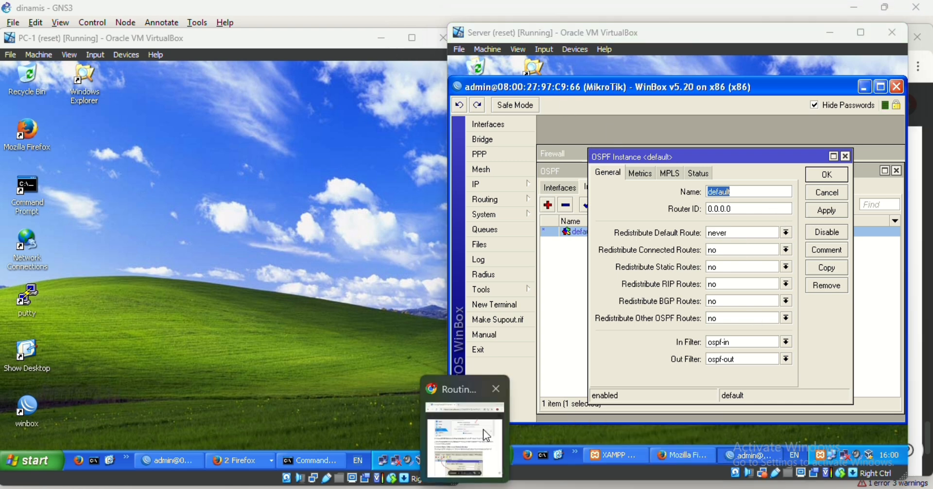
{"action": "mouse_move", "coordinate": [474, 431]}
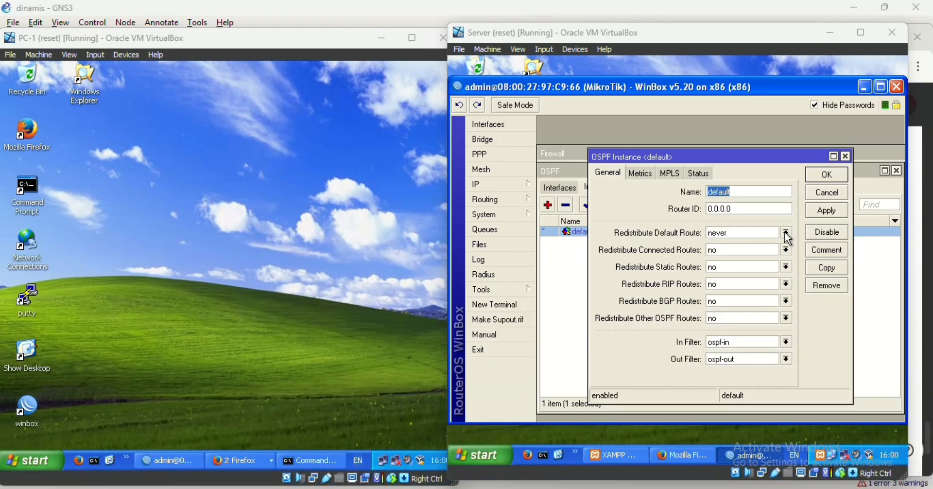
{"action": "left_click", "coordinate": [786, 232]}
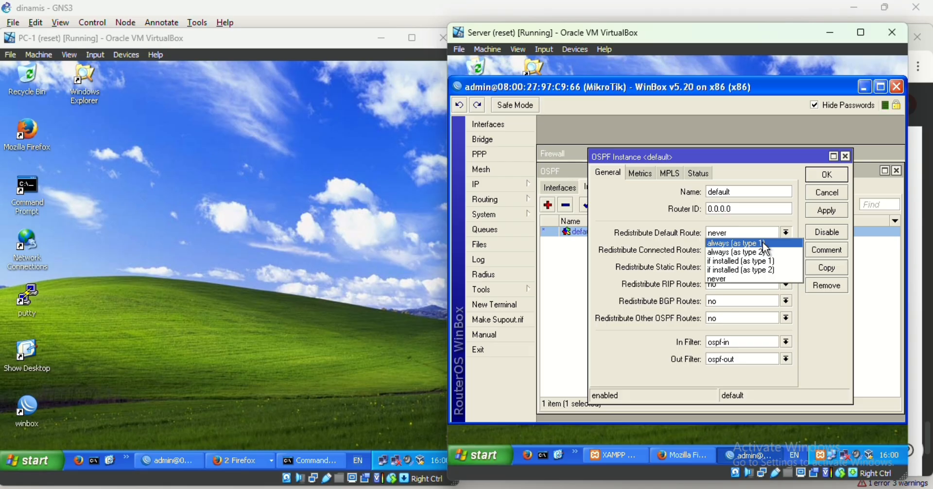
{"action": "left_click", "coordinate": [762, 241]}
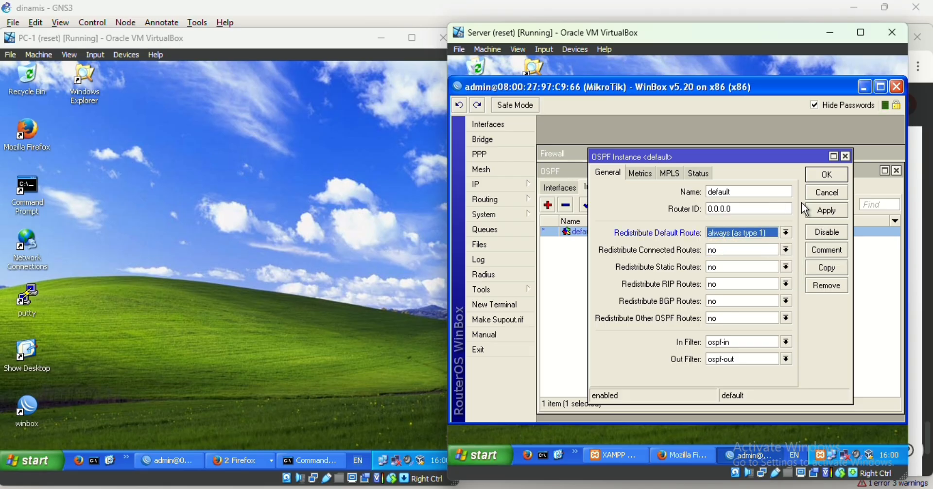
{"action": "mouse_move", "coordinate": [465, 488]}
{"action": "mouse_move", "coordinate": [462, 436]}
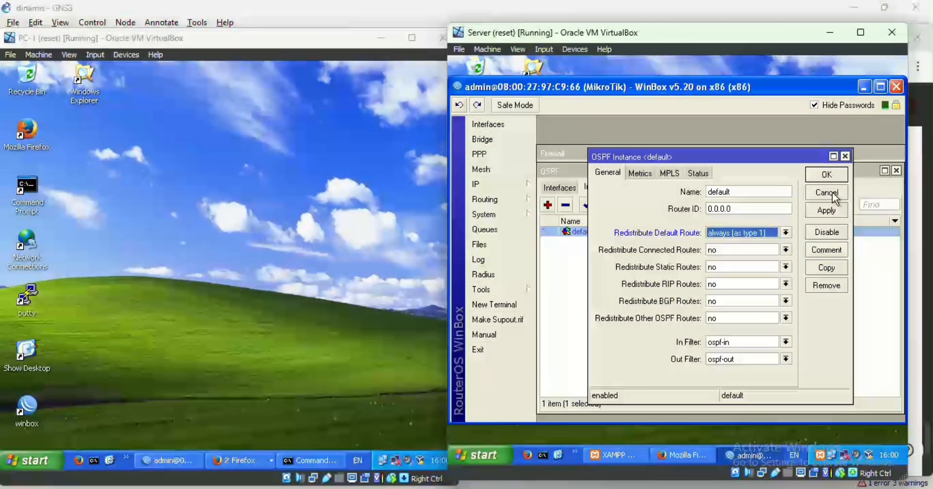
{"action": "left_click", "coordinate": [826, 210]}
{"action": "left_click", "coordinate": [826, 174]}
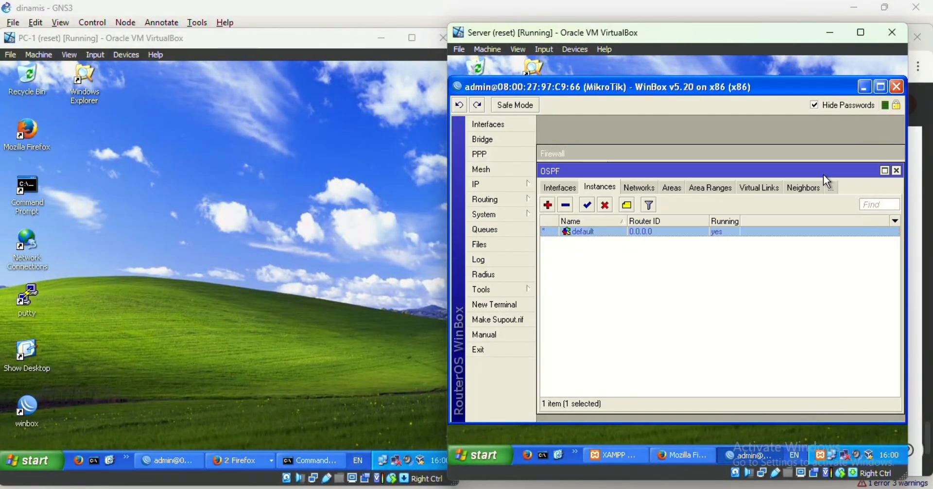
Step: Switch to the lab PDF in Chrome and read the final instruction after the OSPF default gateway section
{"action": "mouse_move", "coordinate": [466, 488]}
{"action": "mouse_move", "coordinate": [477, 433]}
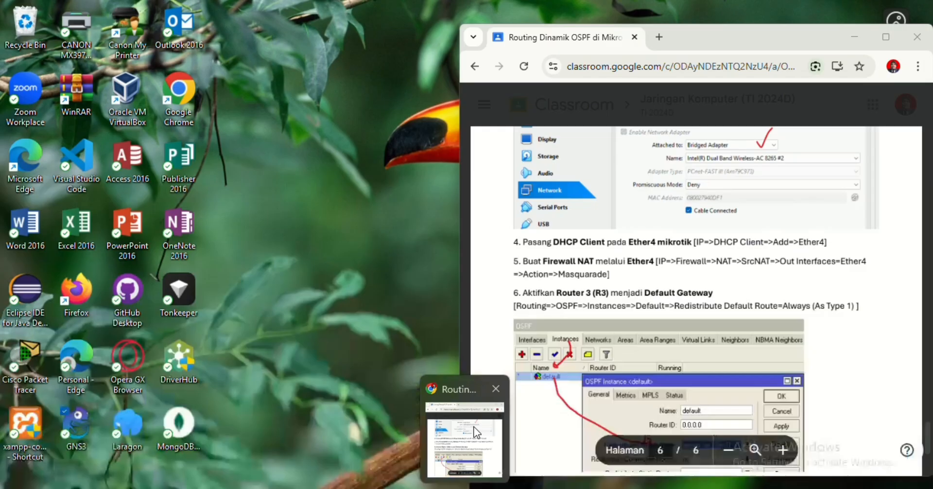
{"action": "left_click", "coordinate": [476, 433]}
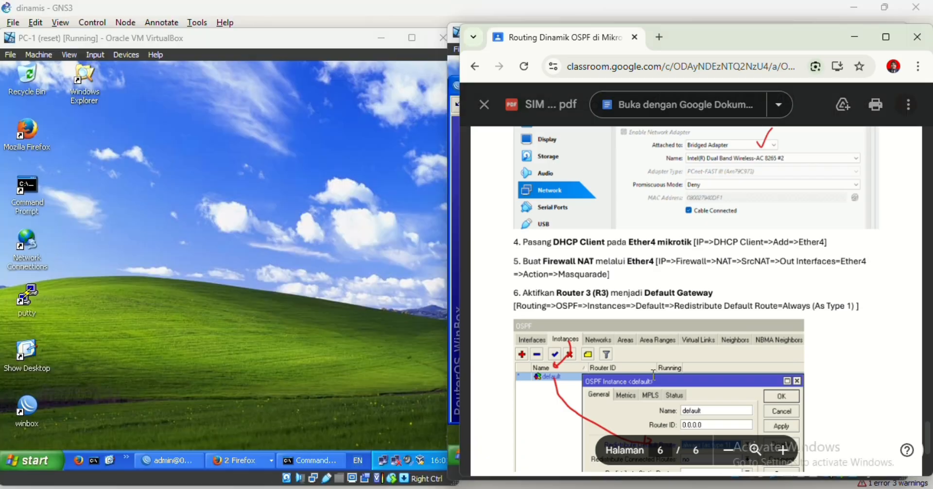
{"action": "scroll", "coordinate": [873, 361], "scroll_direction": "down", "scroll_amount": 2}
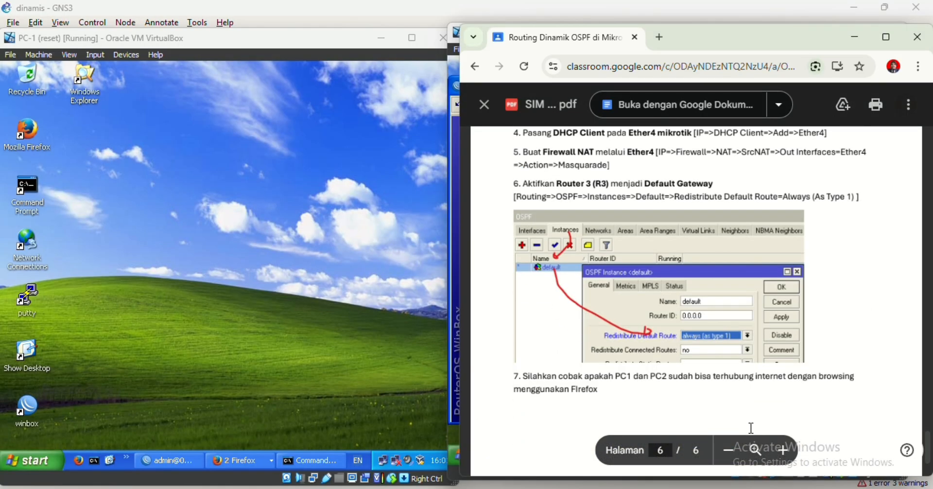
Step: Switch to the PC-1 virtual machine, ping 8.8.8.8 from its Command Prompt and minimize the prompt window
{"action": "mouse_move", "coordinate": [465, 488]}
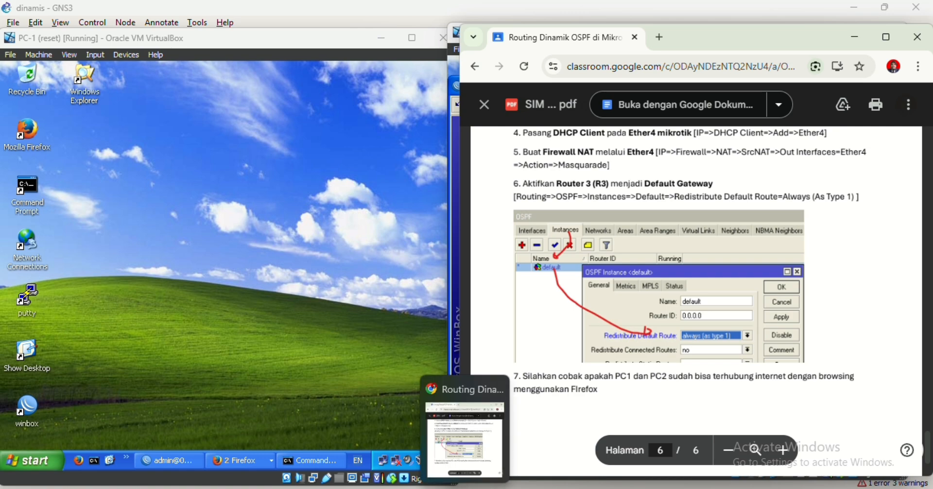
{"action": "mouse_move", "coordinate": [624, 483]}
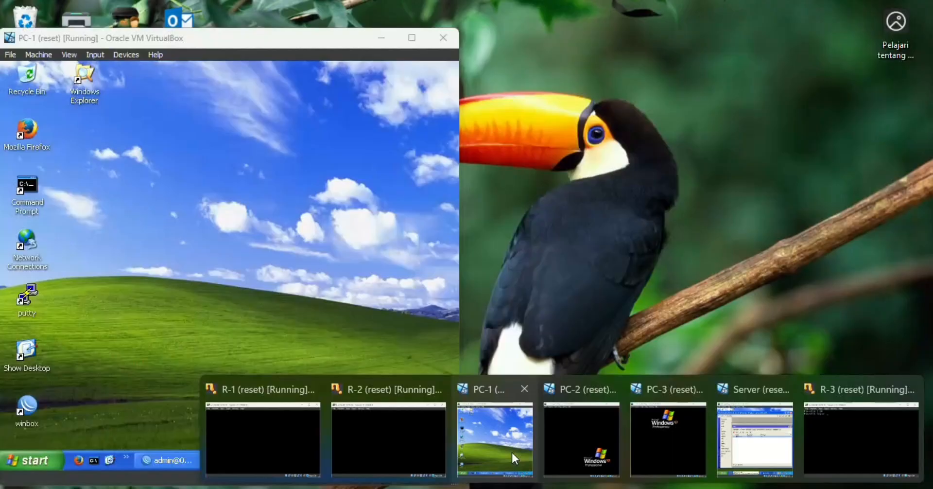
{"action": "left_click", "coordinate": [498, 437]}
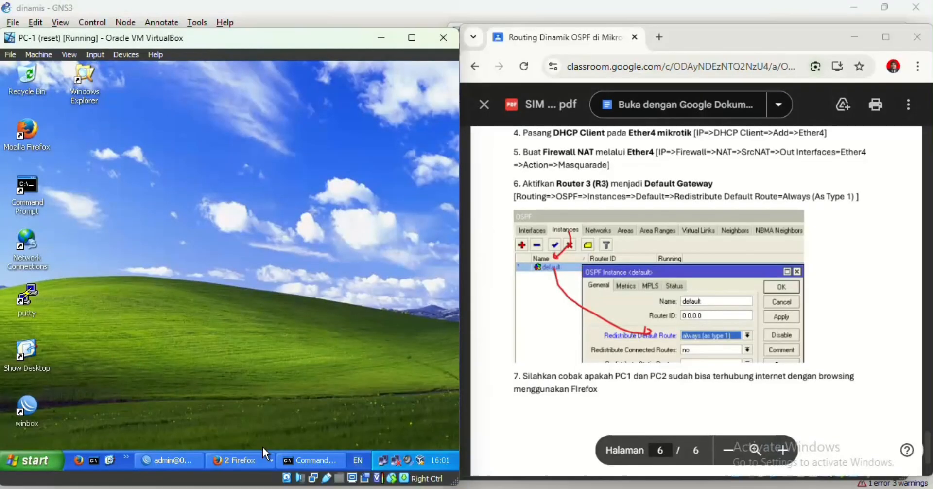
{"action": "left_click", "coordinate": [320, 461]}
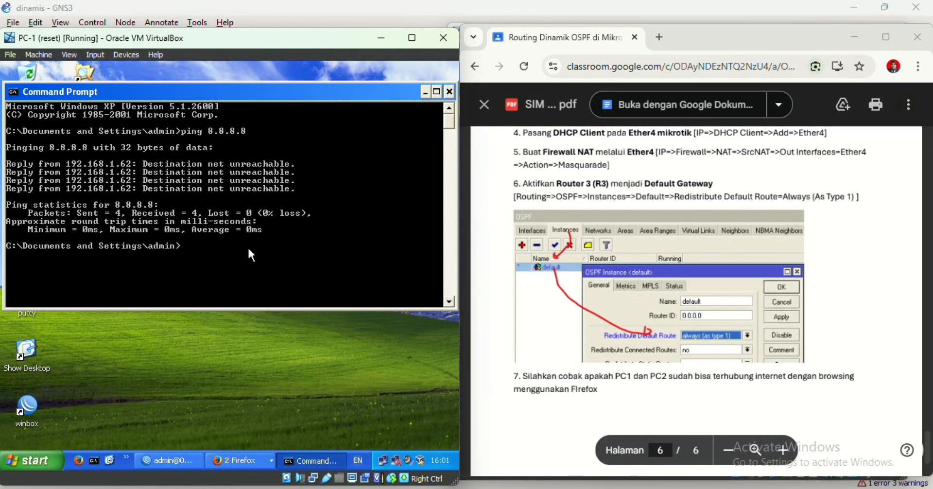
{"action": "type", "text": "ping 8.8.8.8"}
{"action": "key", "text": "Return"}
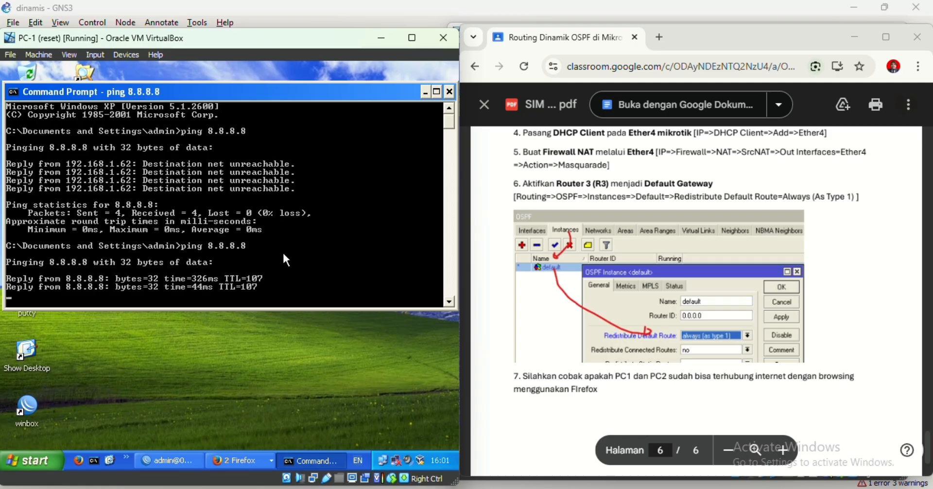
{"action": "left_click", "coordinate": [425, 92]}
Step: Bring up Firefox on PC-1 and load google.co.id in a new tab to test internet browsing
{"action": "left_click", "coordinate": [243, 466]}
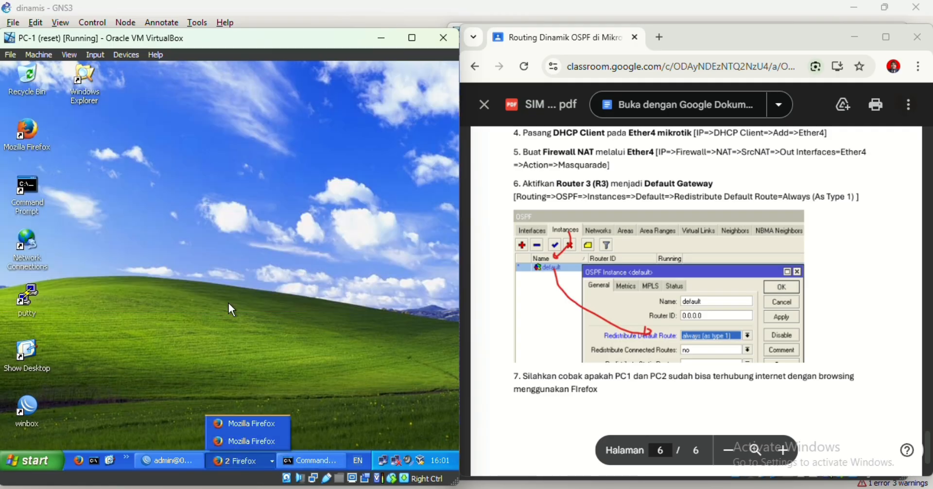
{"action": "left_click", "coordinate": [231, 439]}
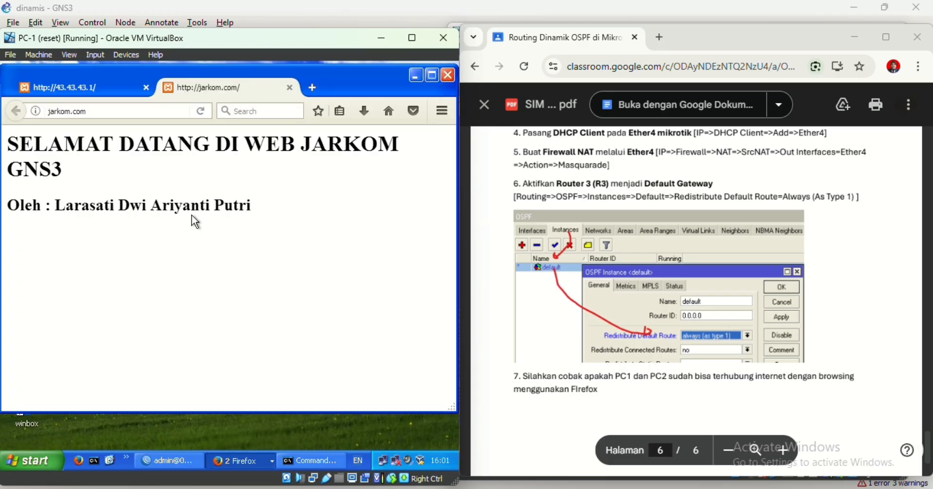
{"action": "left_click", "coordinate": [313, 87]}
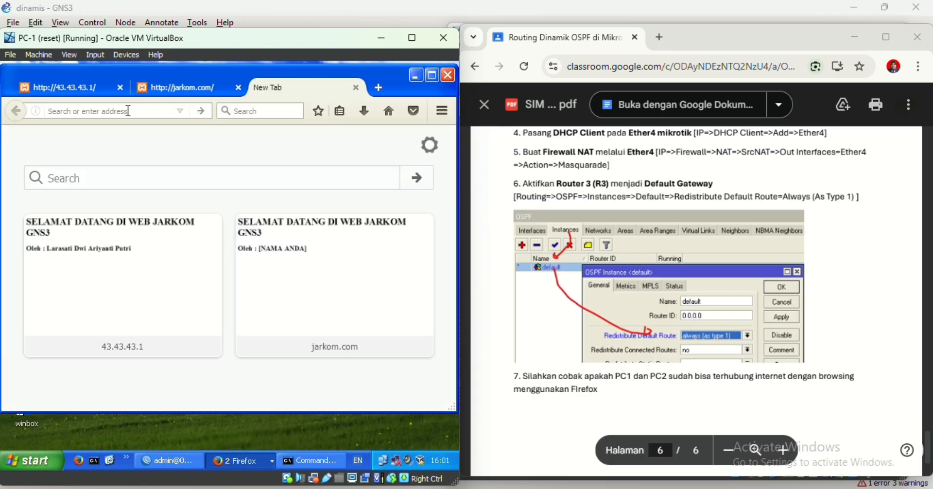
{"action": "type", "text": "google.co.id/"}
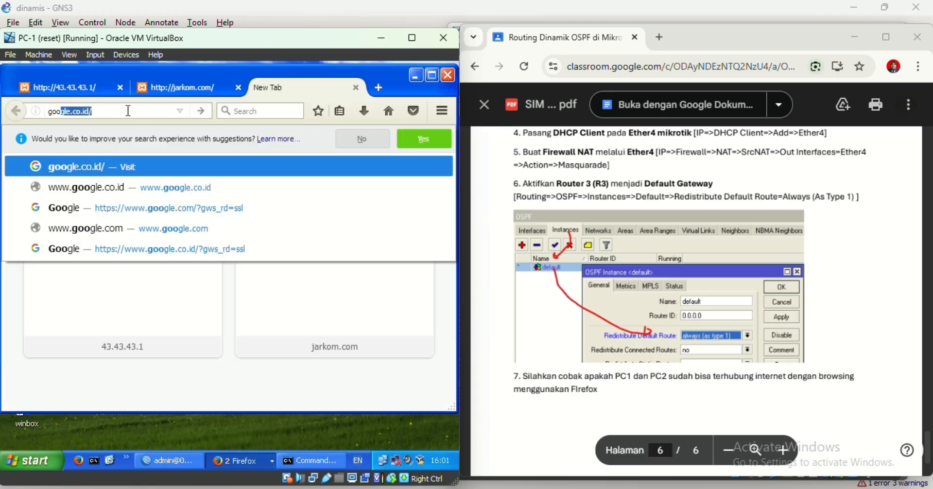
{"action": "key", "text": "Return"}
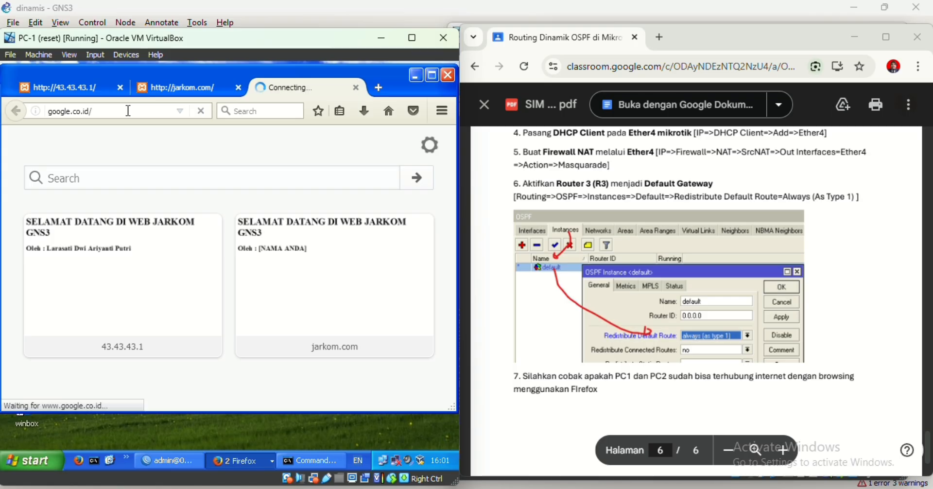